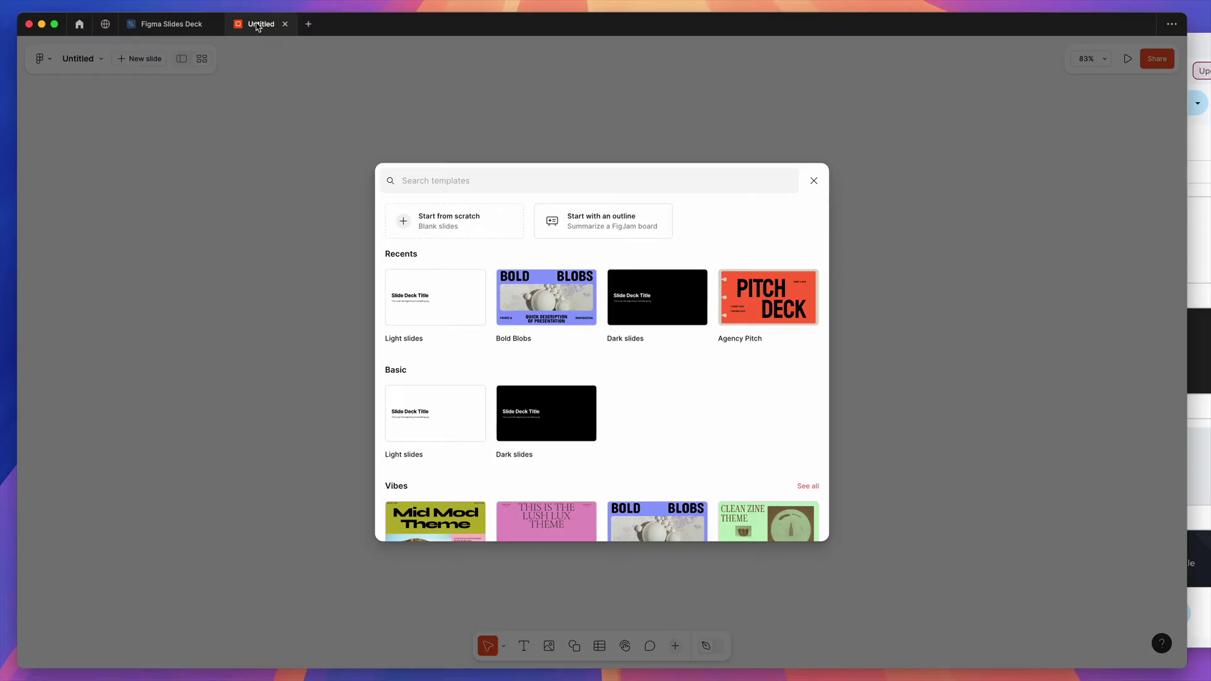
# Switch to the Figma Slides Deck design file and run the saved Pitchdeck Presentation Studio plugin.
pyautogui.moveTo(162, 27)
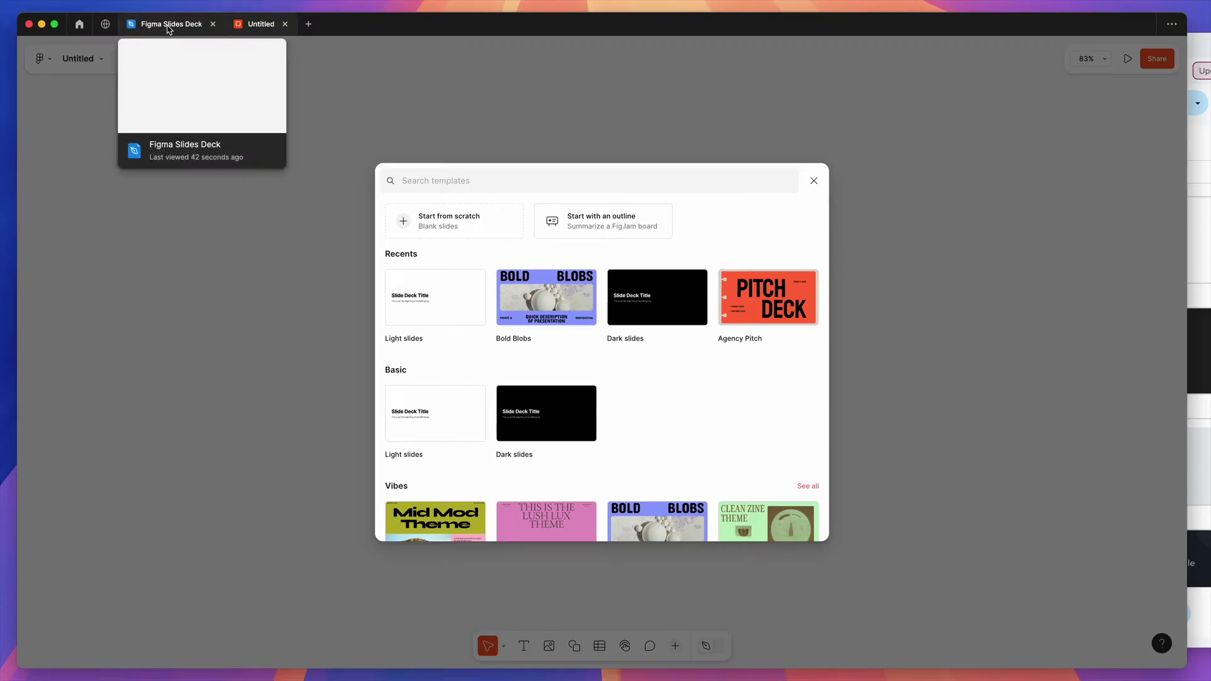
pyautogui.click(164, 28)
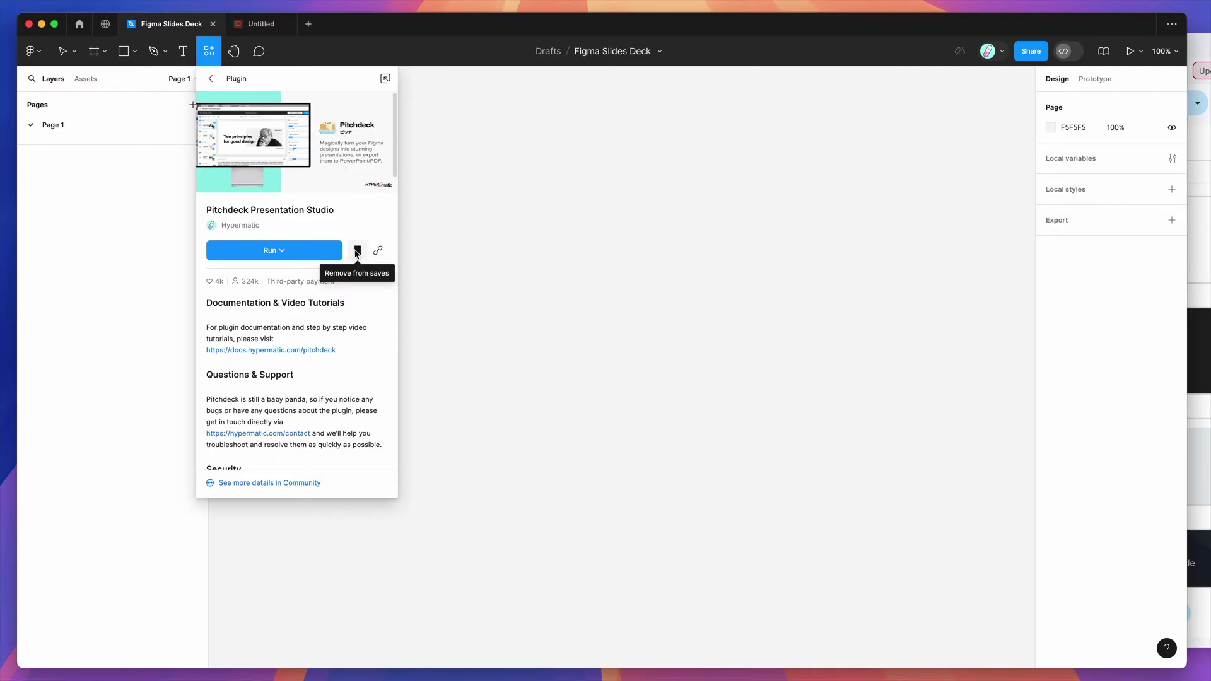
pyautogui.click(494, 168)
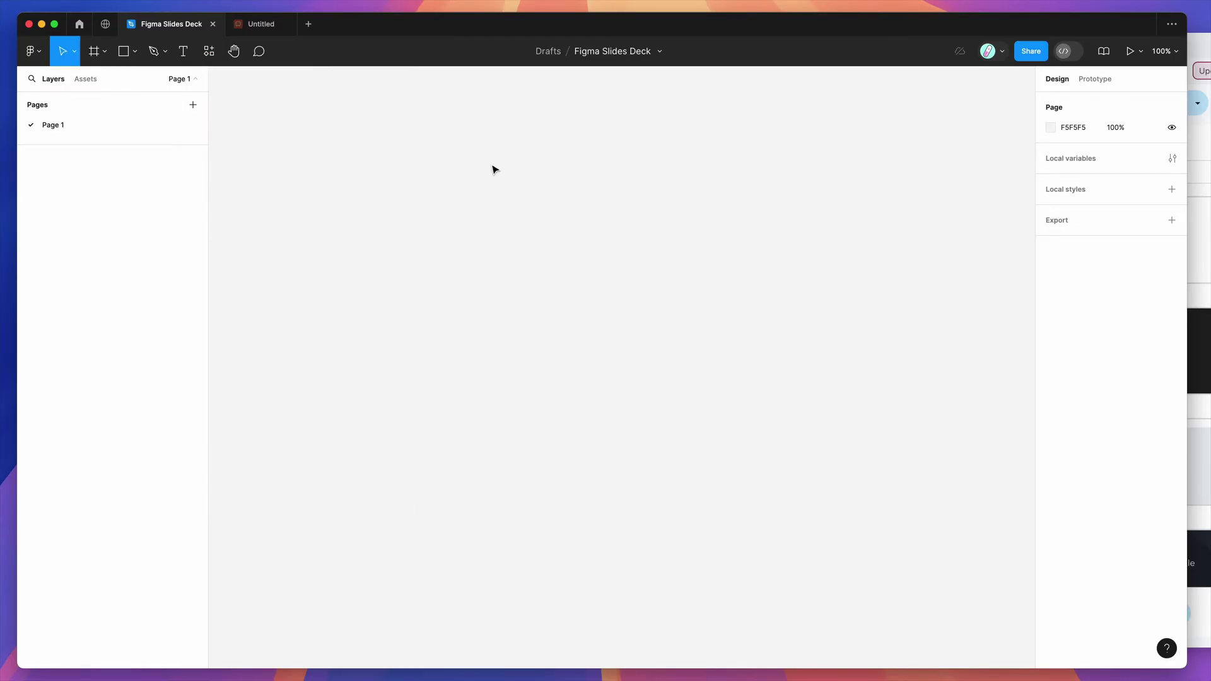
pyautogui.rightClick(435, 168)
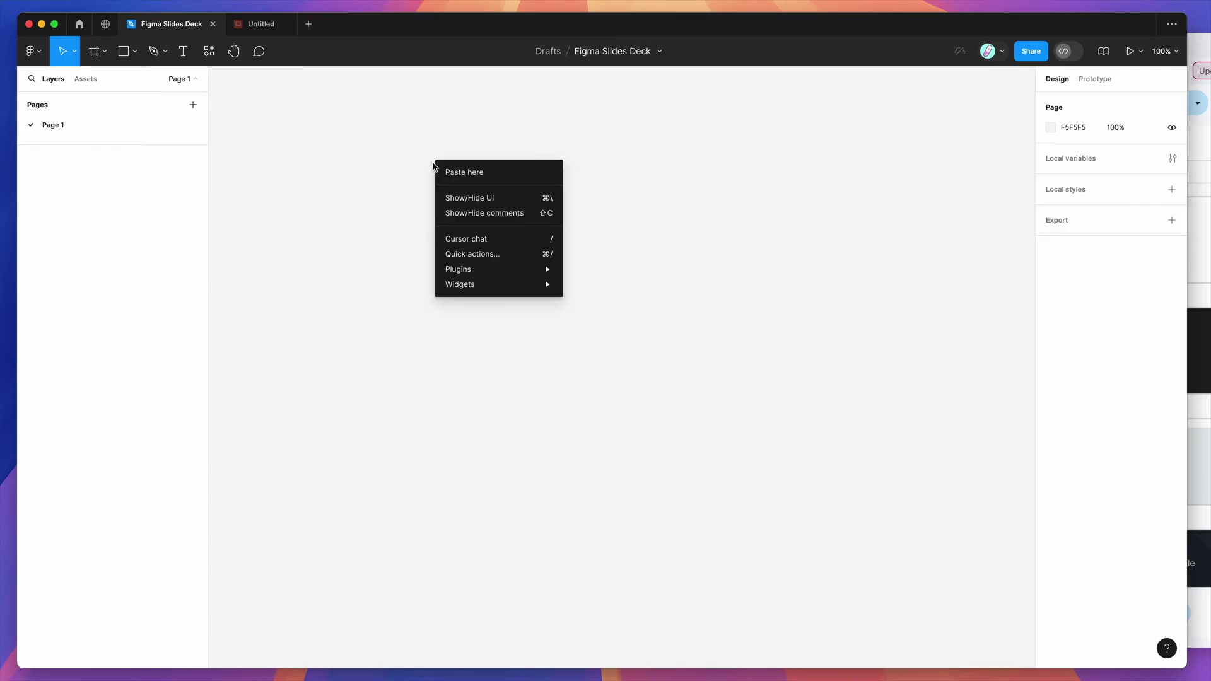
pyautogui.moveTo(473, 271)
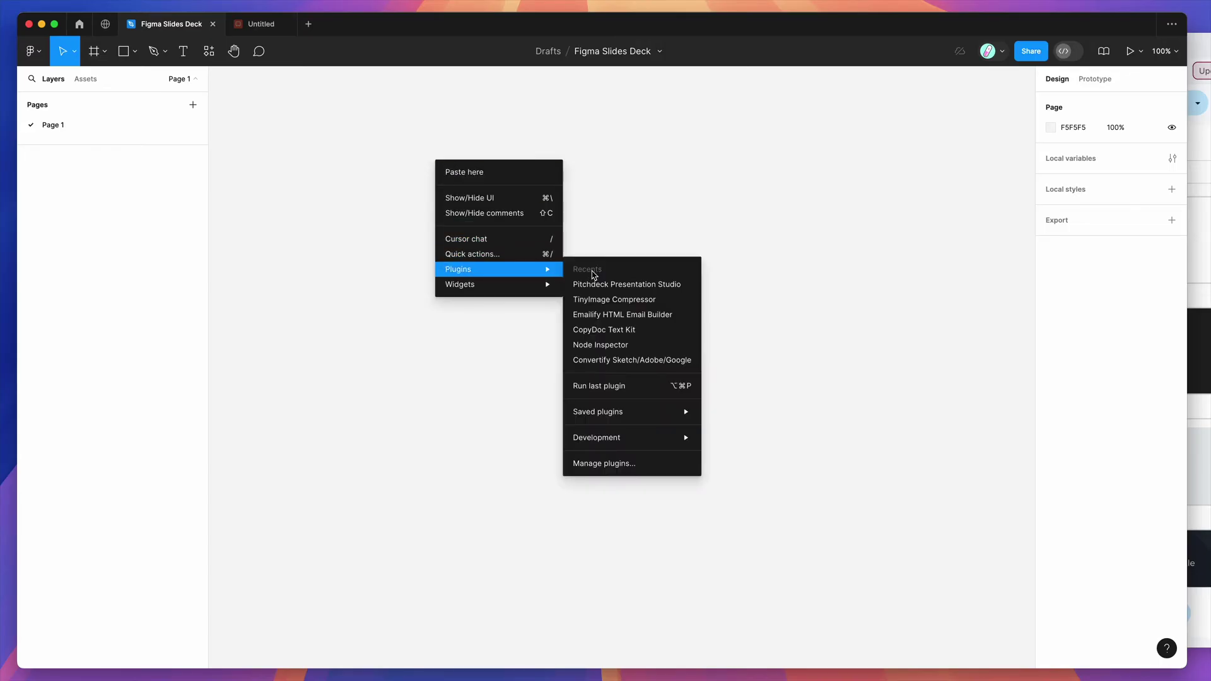
pyautogui.moveTo(601, 413)
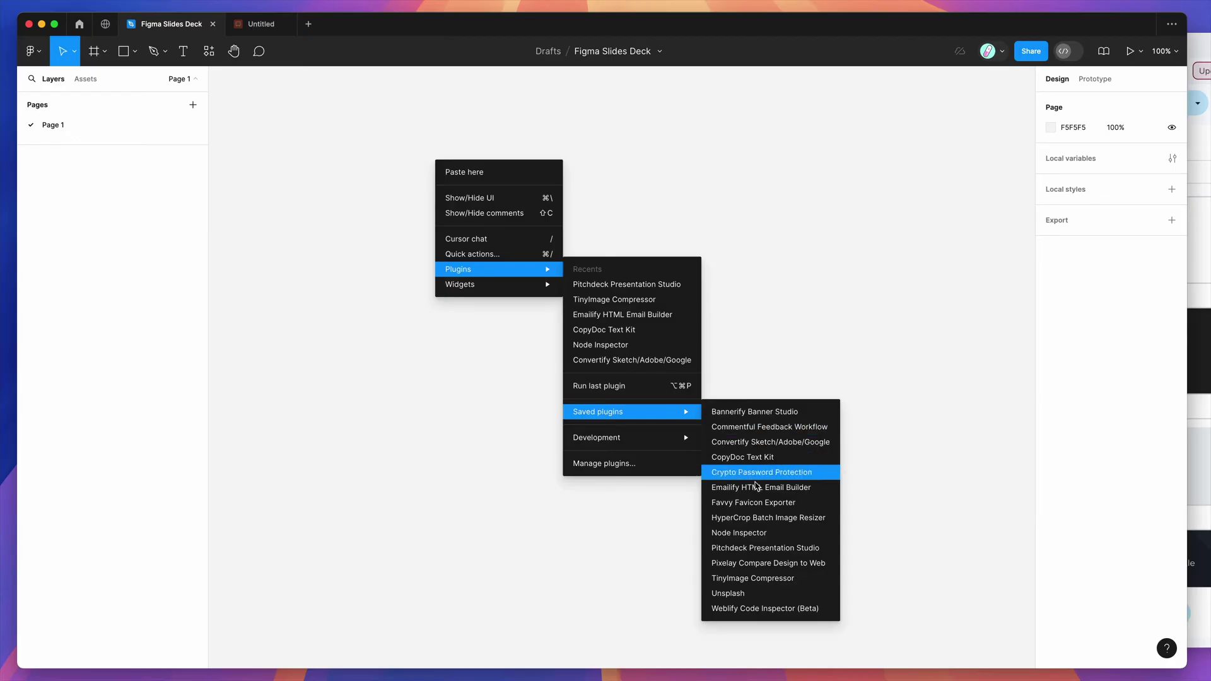
pyautogui.click(758, 546)
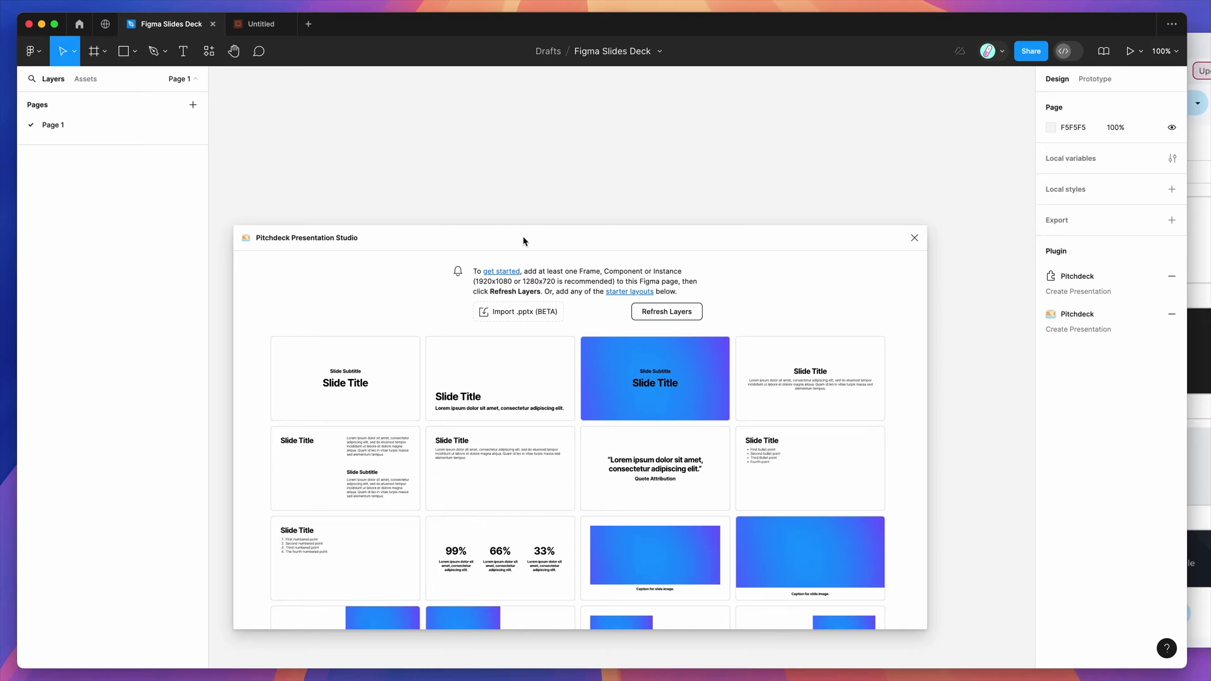
# In the Untitled slides file, add all slides from the Light slides template.
pyautogui.click(258, 25)
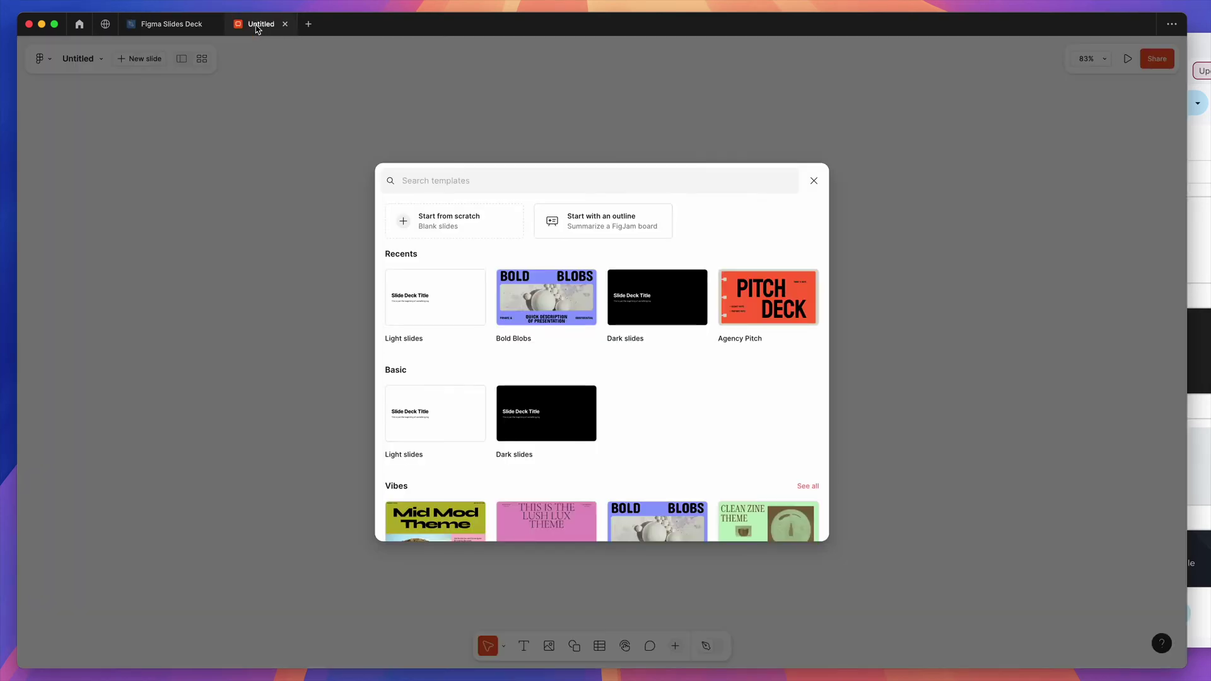
pyautogui.moveTo(661, 301)
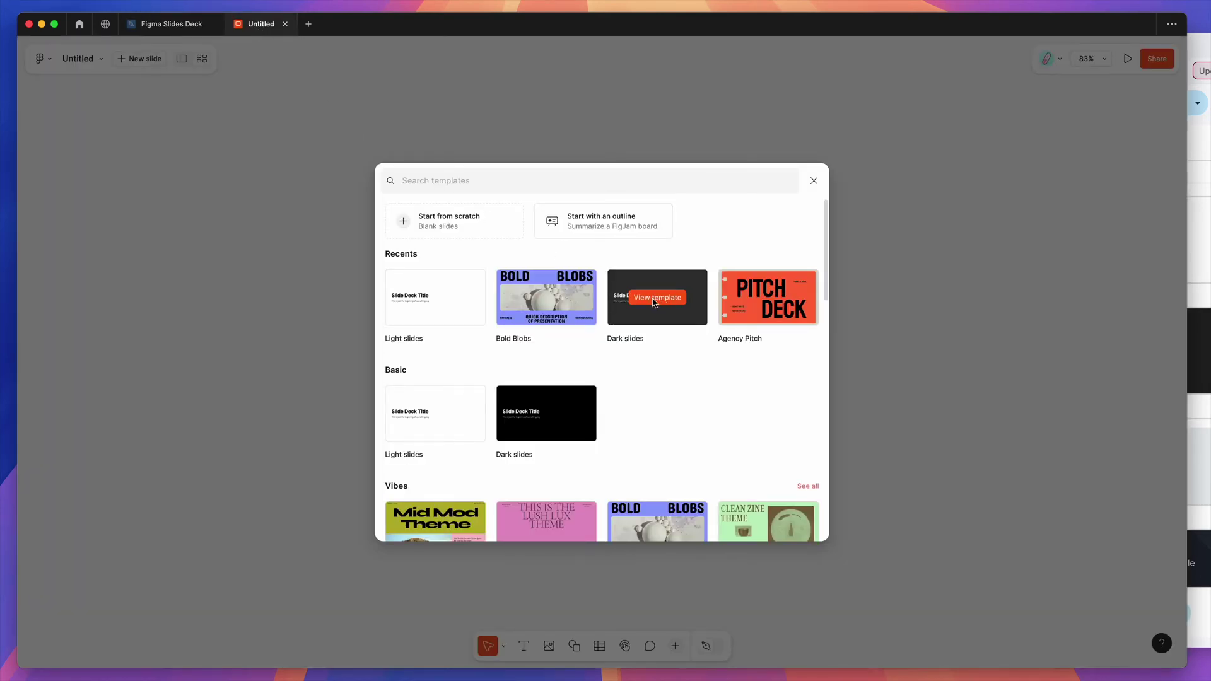
pyautogui.moveTo(433, 304)
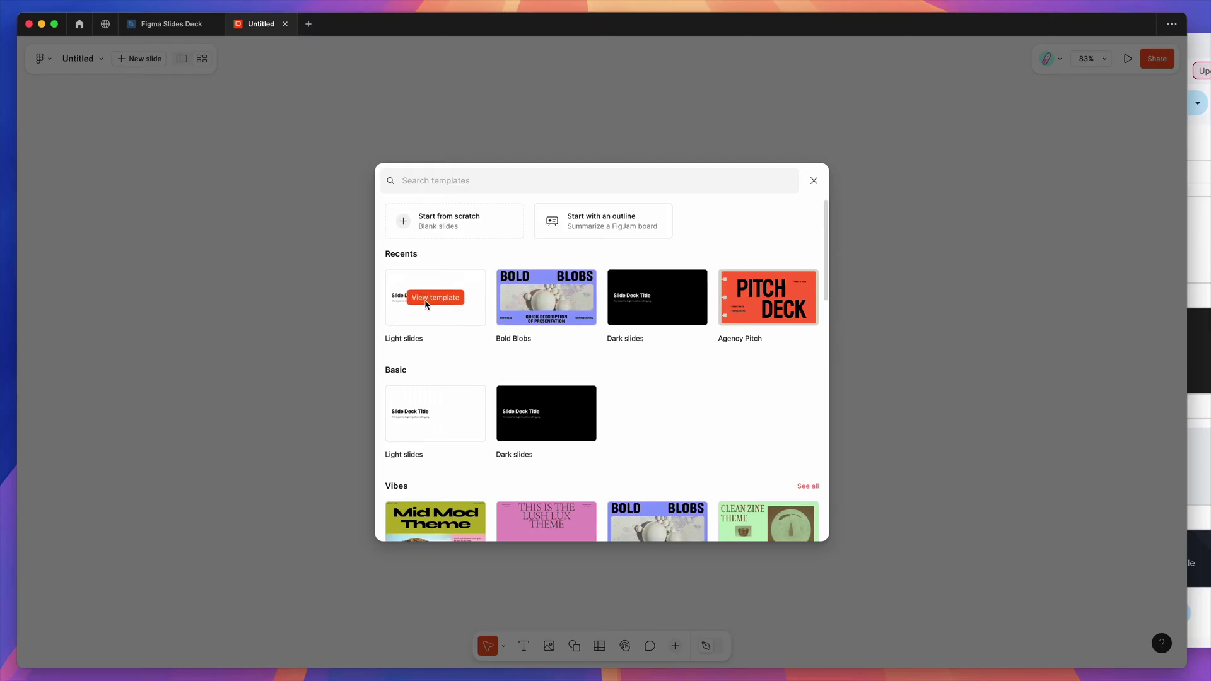
pyautogui.click(436, 299)
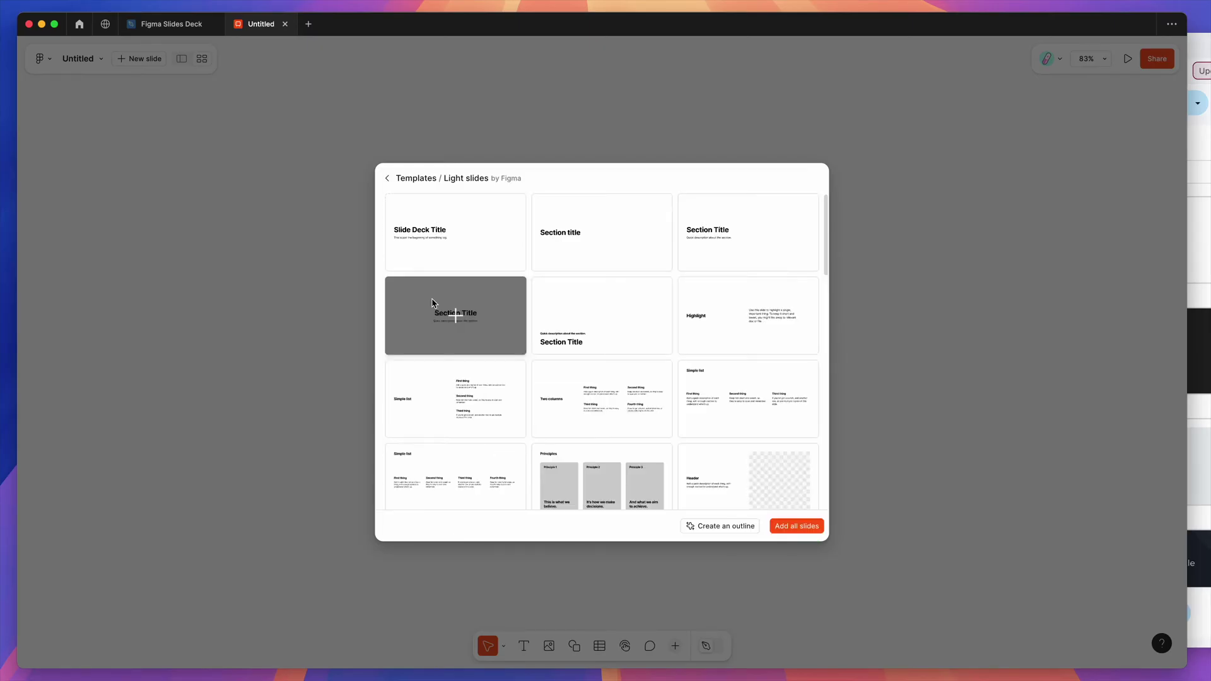
pyautogui.click(789, 531)
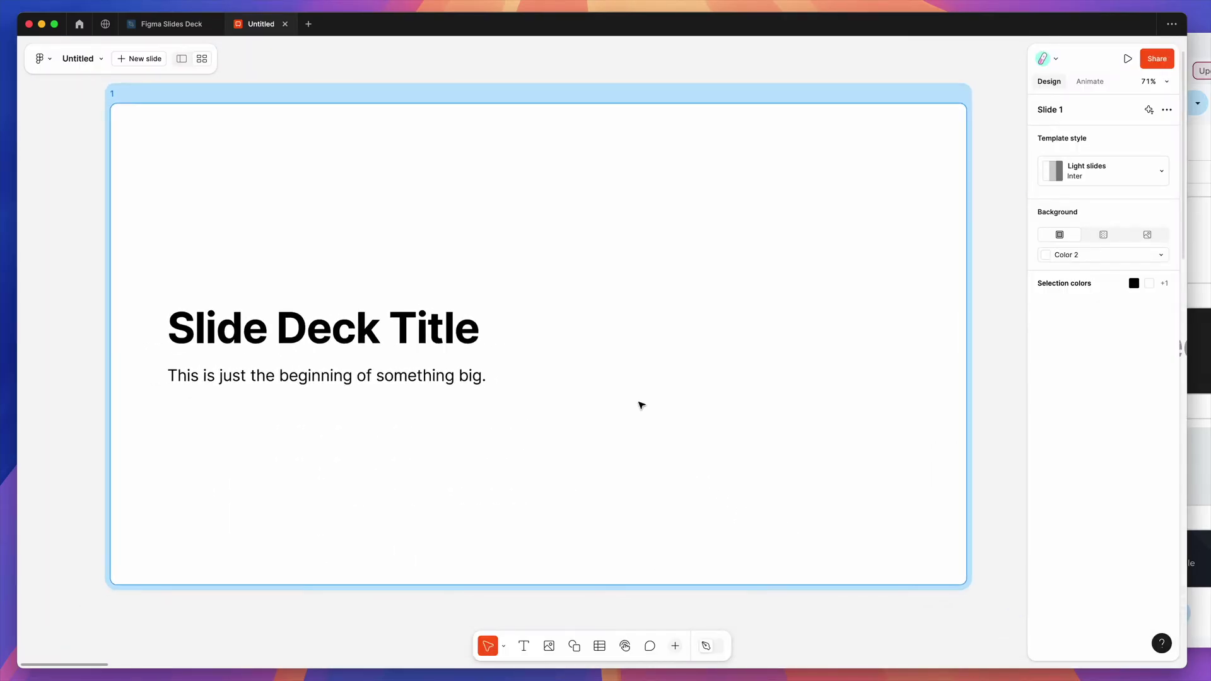
# Look over the added template slides in the grid and clear the slide selection.
pyautogui.scroll(-3, 642, 405)
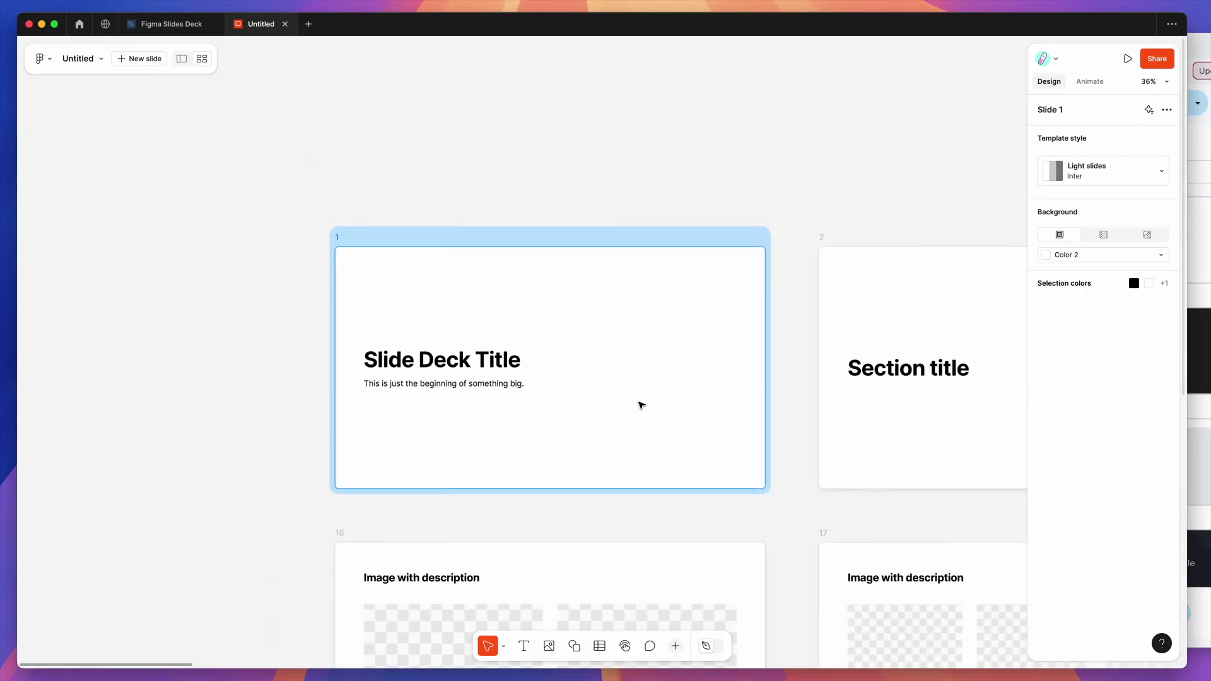
pyautogui.hscroll(3, 641, 405)
pyautogui.scroll(-5, 681, 347)
pyautogui.hscroll(5, 680, 346)
pyautogui.hscroll(-10, 681, 346)
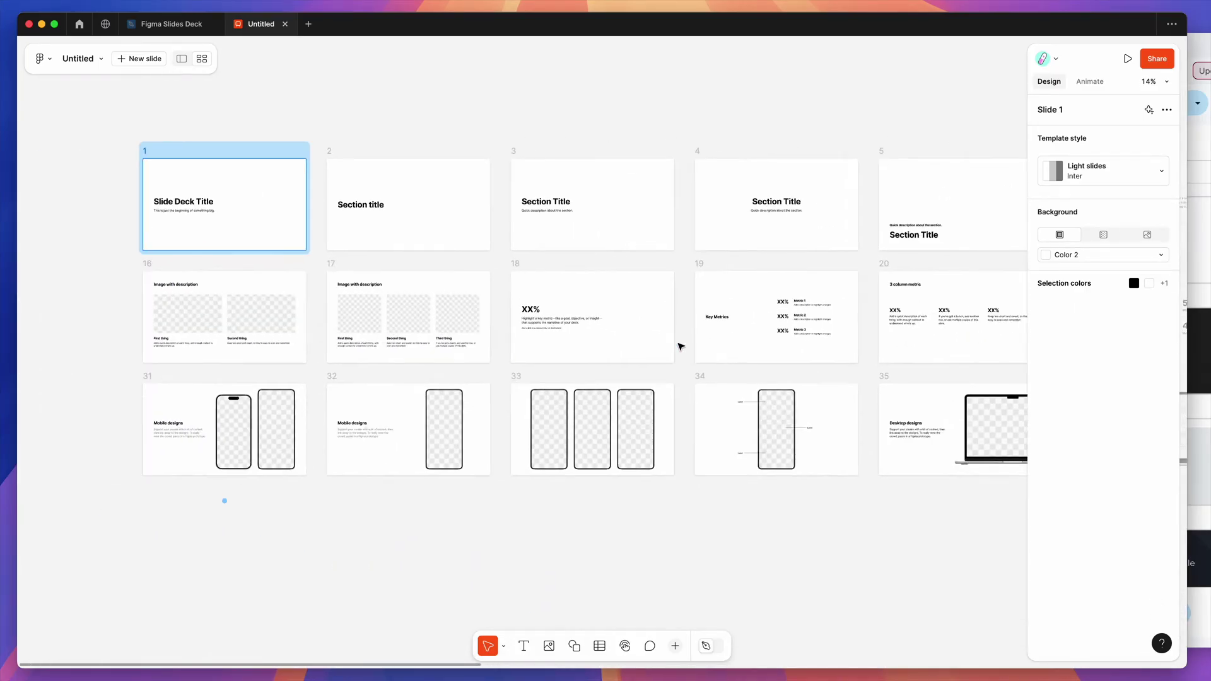
pyautogui.click(320, 105)
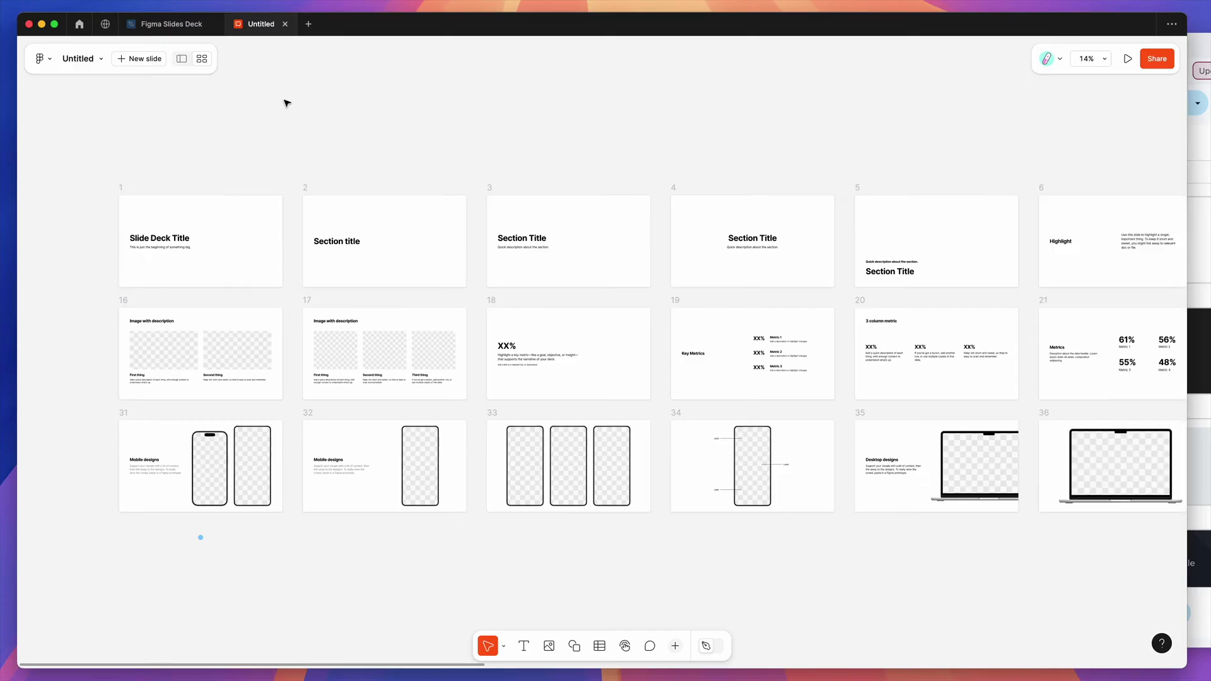
# Browse the opening slides in single-slide view and return to the grid view.
pyautogui.click(182, 59)
pyautogui.scroll(10, 120, 181)
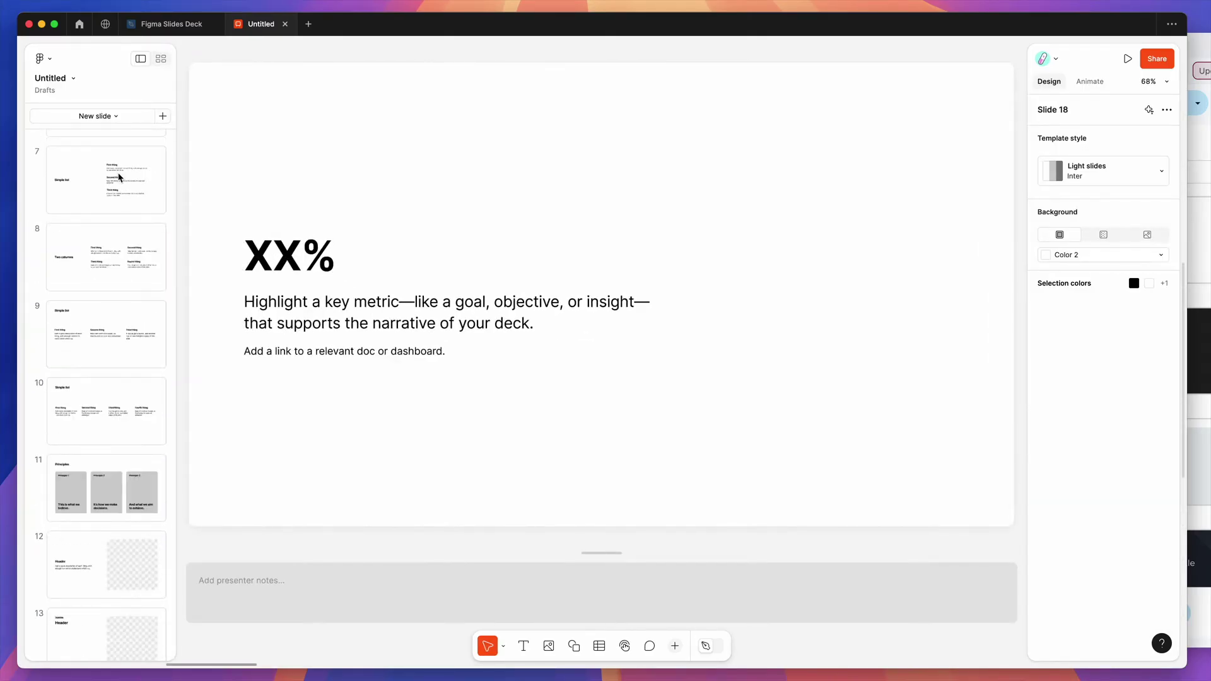
pyautogui.click(117, 183)
pyautogui.scroll(5, 117, 183)
pyautogui.click(111, 189)
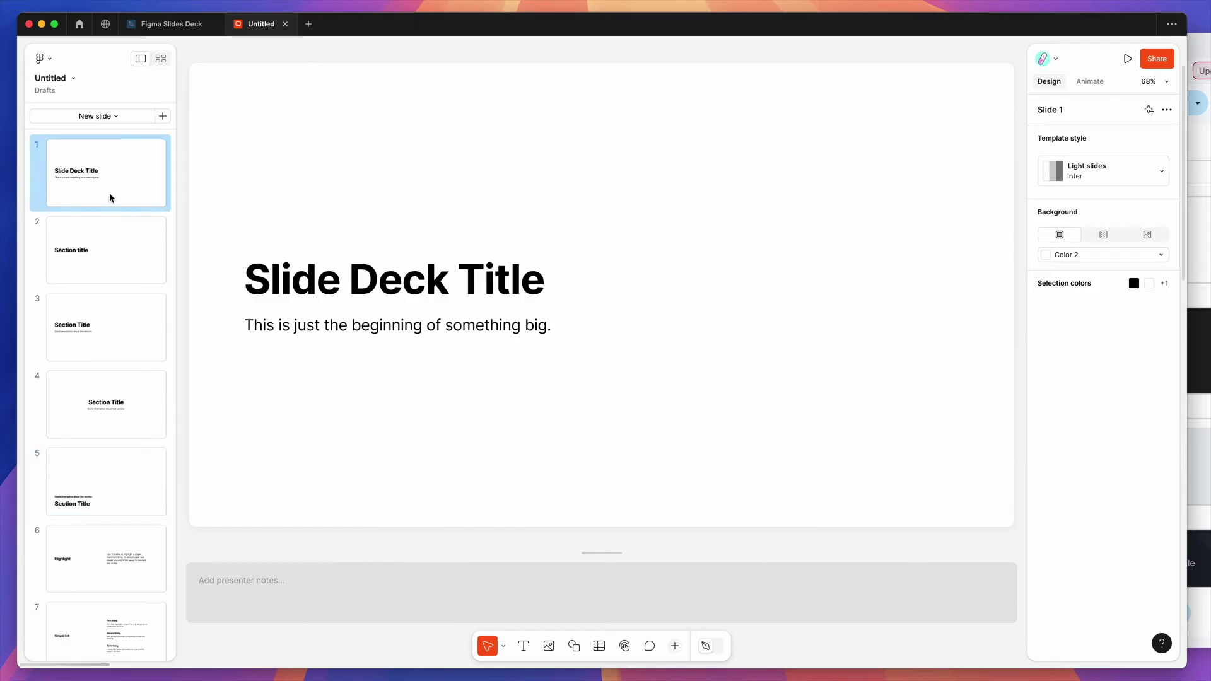
pyautogui.click(103, 265)
pyautogui.click(99, 169)
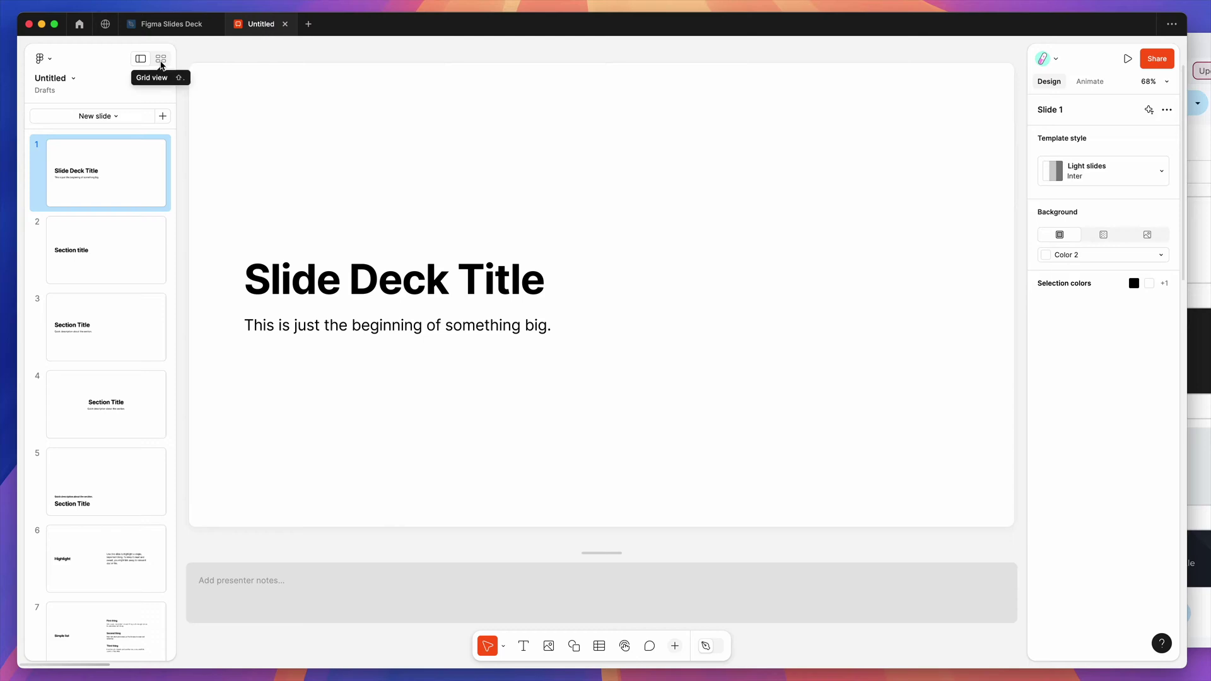
pyautogui.click(160, 60)
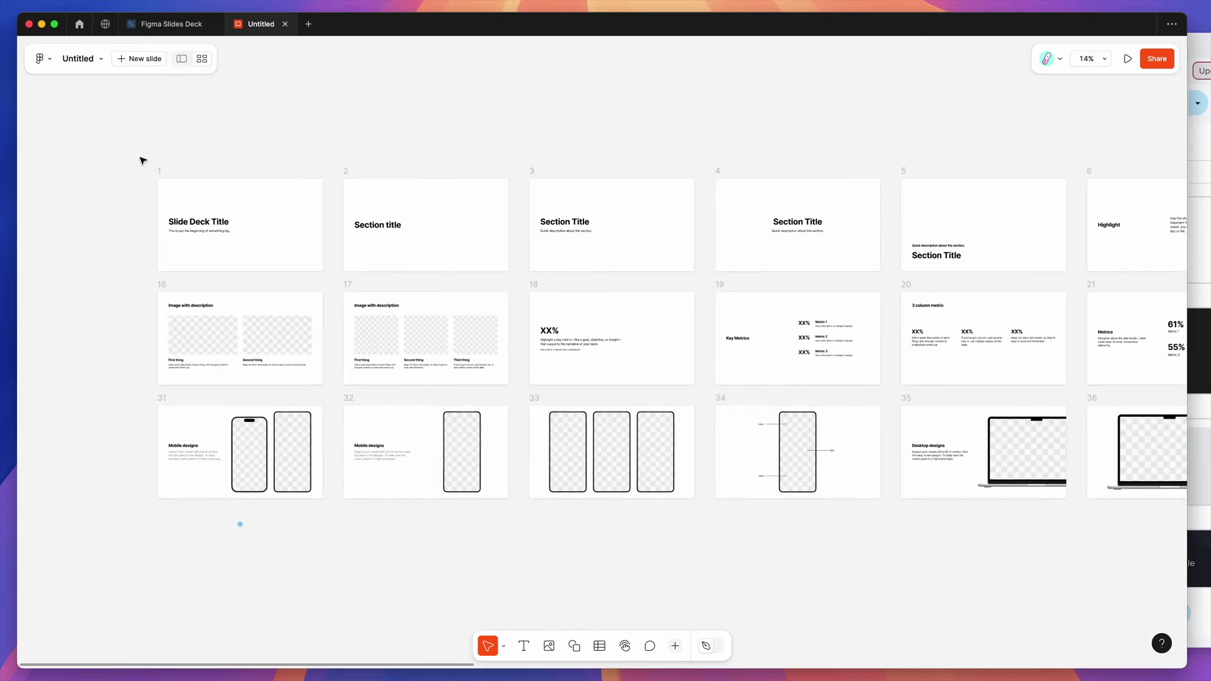
# Select slides 1 to 12 in the first row of the grid and copy them.
pyautogui.scroll(-3, 143, 161)
pyautogui.scroll(2, 142, 161)
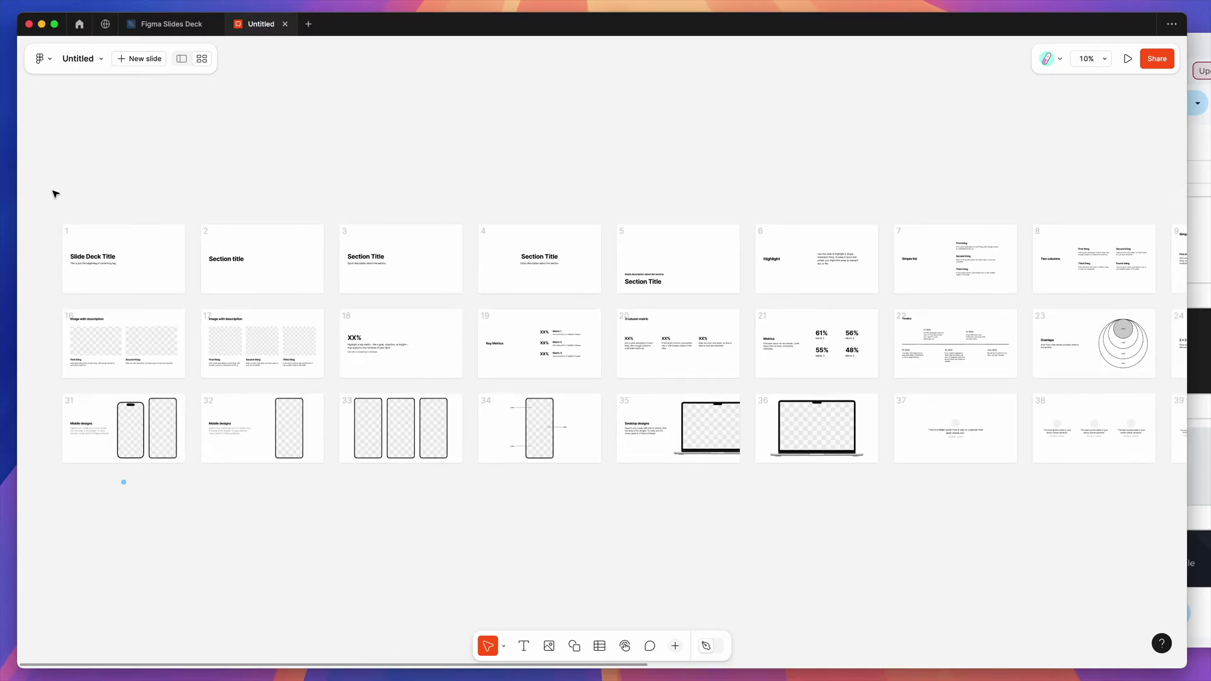
pyautogui.scroll(-1, 44, 198)
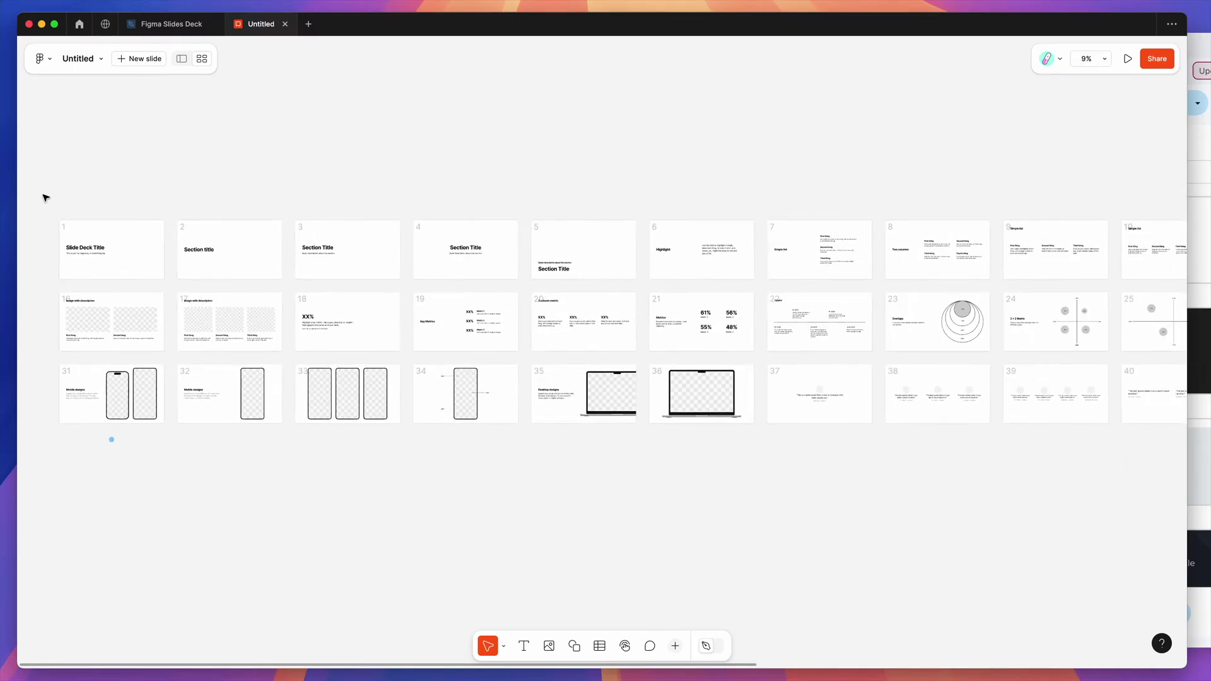
pyautogui.moveTo(45, 189); pyautogui.dragTo(896, 282)
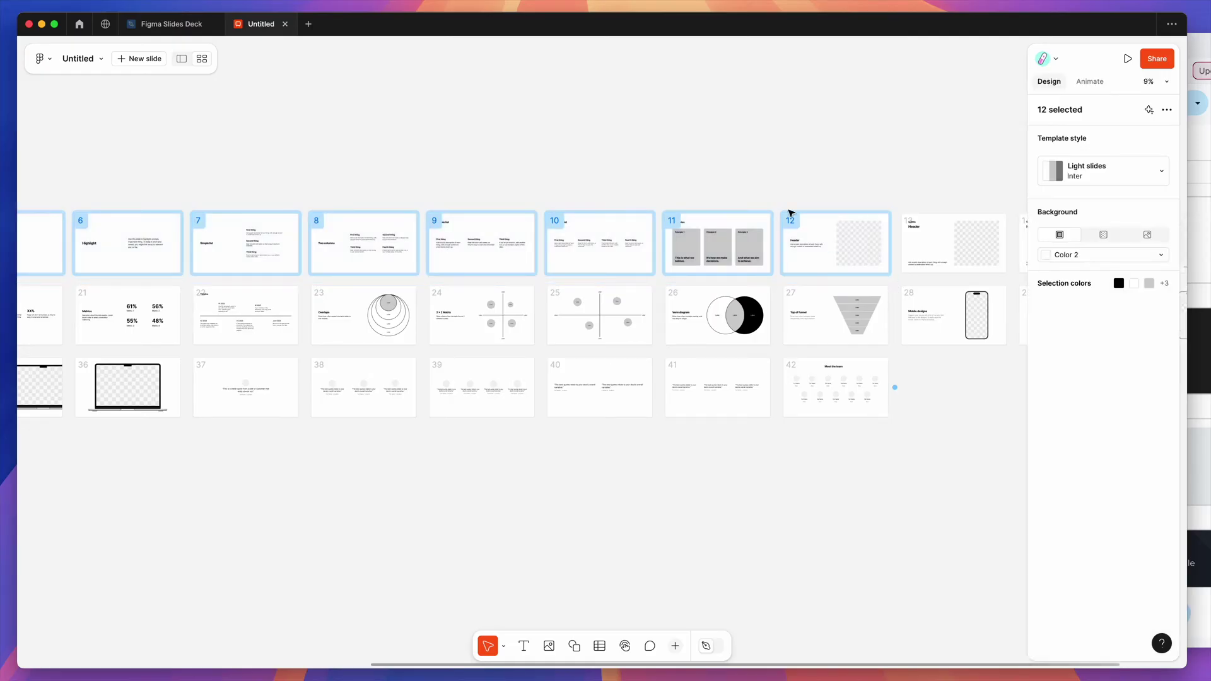
pyautogui.hscroll(-10, 792, 216)
pyautogui.scroll(5, 792, 213)
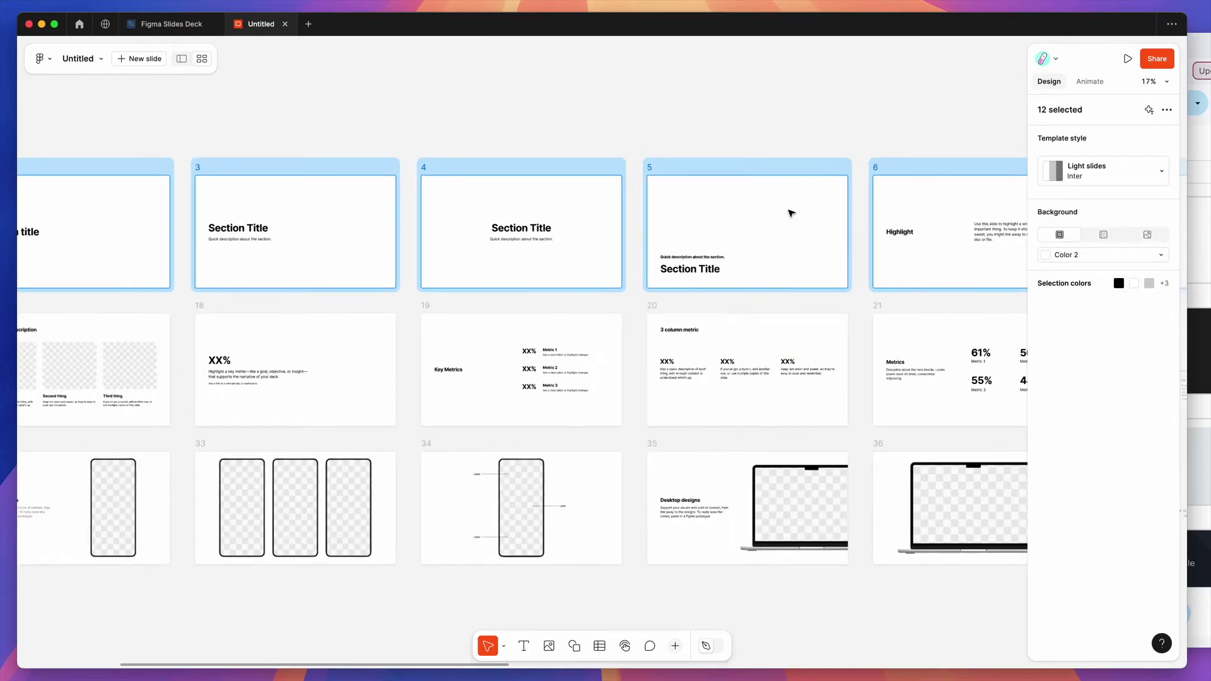
pyautogui.hscroll(2, 790, 213)
pyautogui.scroll(-1, 789, 213)
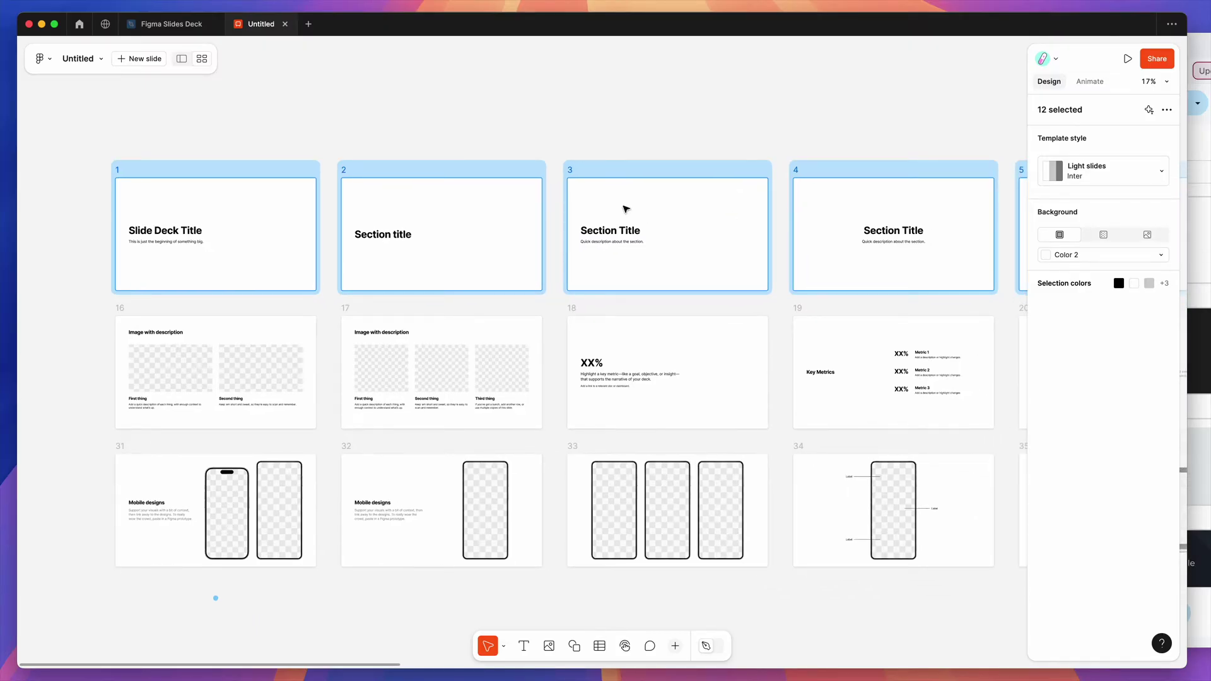
pyautogui.rightClick(624, 210)
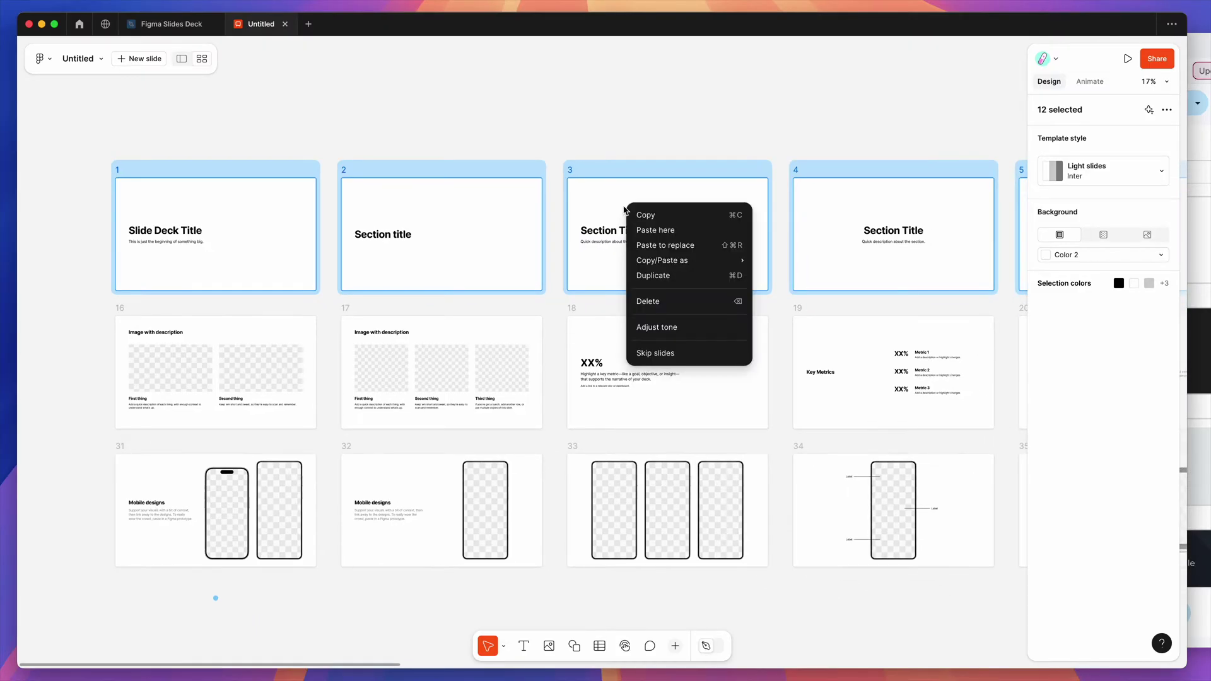
pyautogui.click(652, 216)
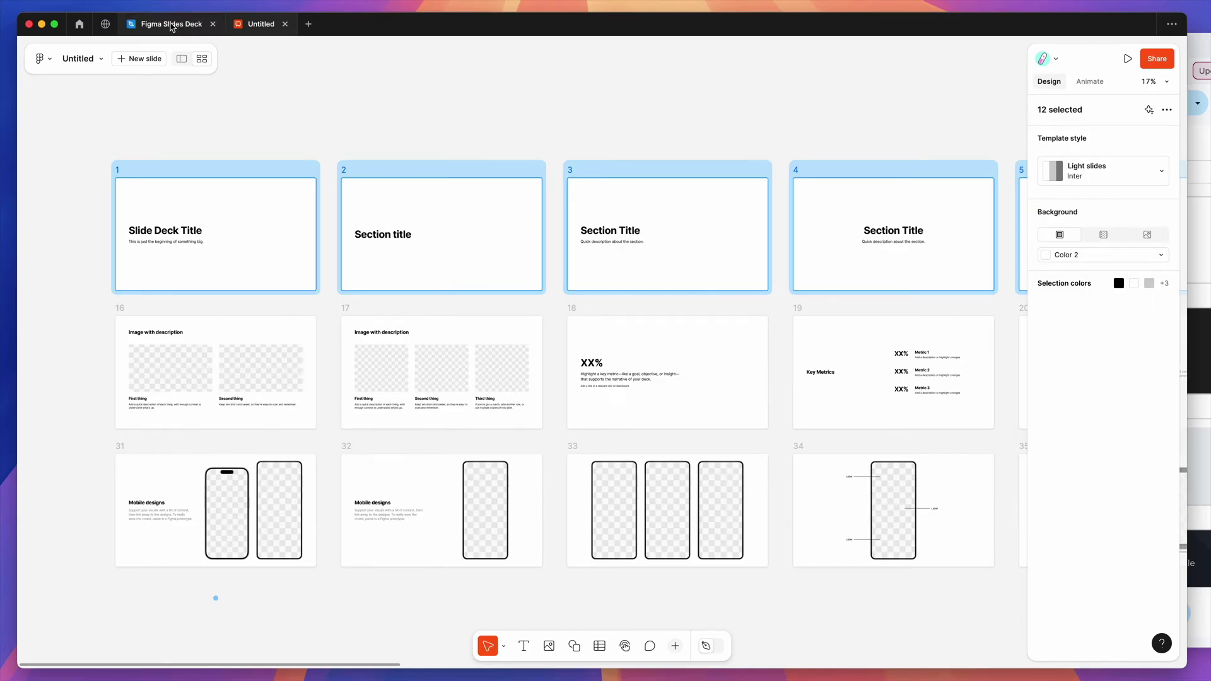
# Switch to the Figma Slides Deck file, move the plugin window aside and paste the copied slides onto the empty canvas.
pyautogui.click(167, 29)
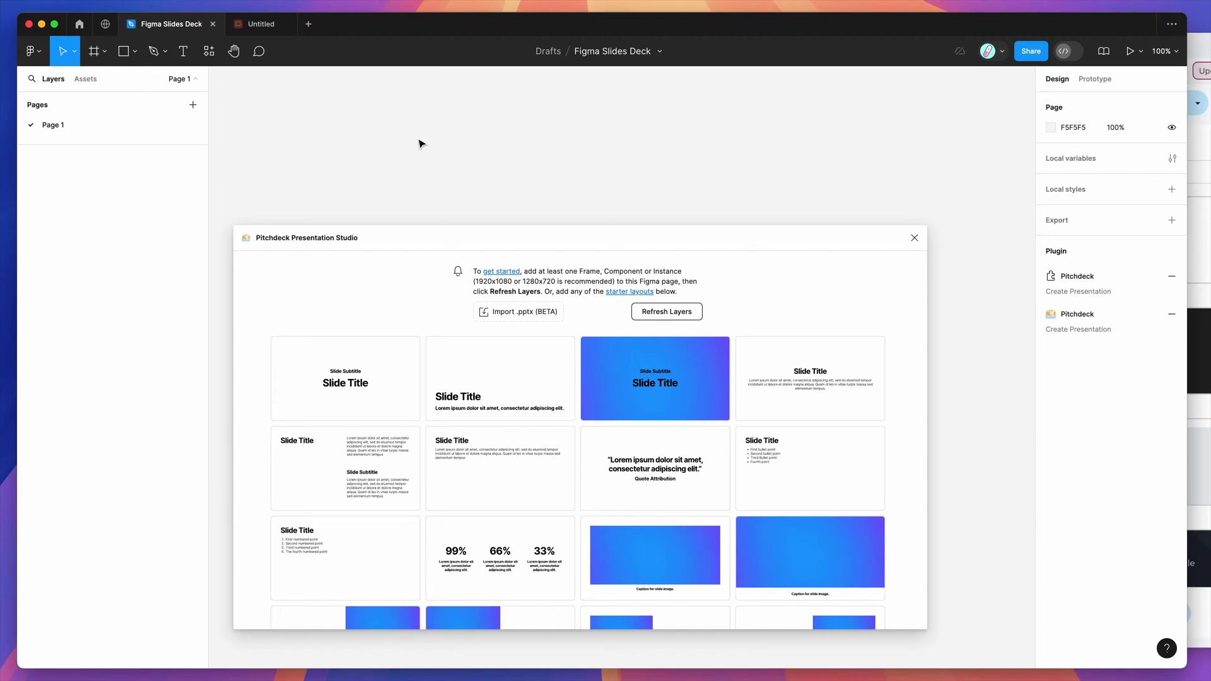
pyautogui.moveTo(473, 238); pyautogui.dragTo(687, 266)
pyautogui.rightClick(290, 134)
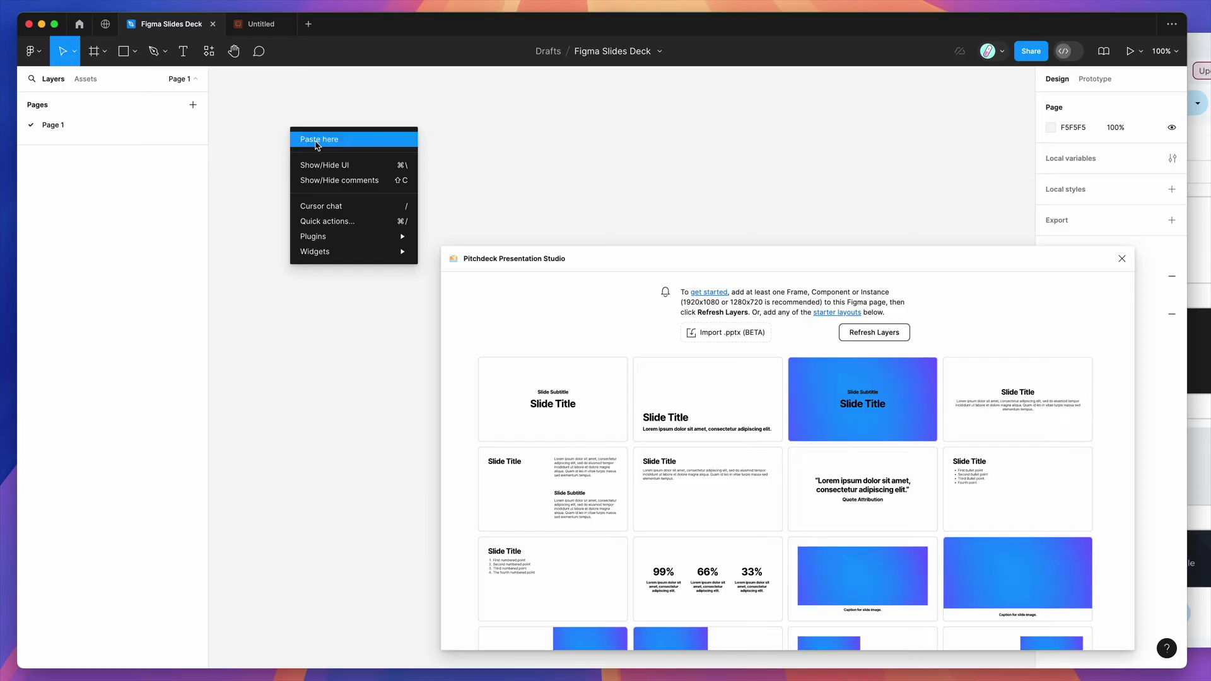
pyautogui.click(316, 139)
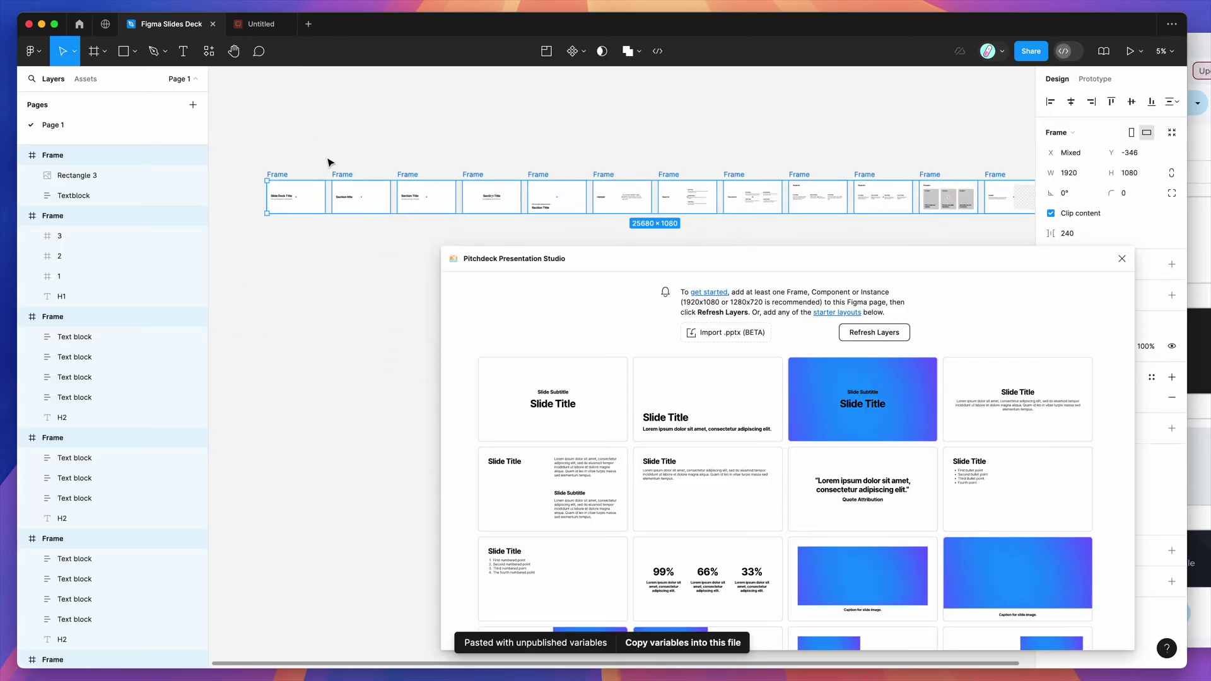
pyautogui.scroll(5, 329, 163)
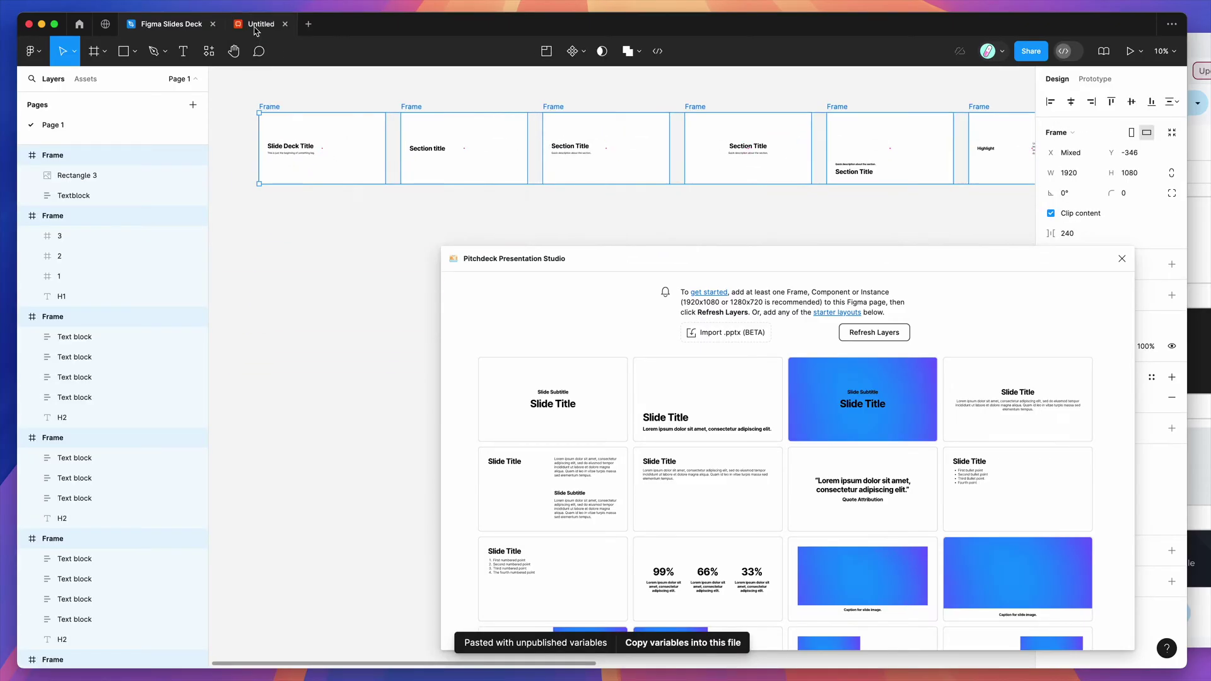
pyautogui.click(258, 26)
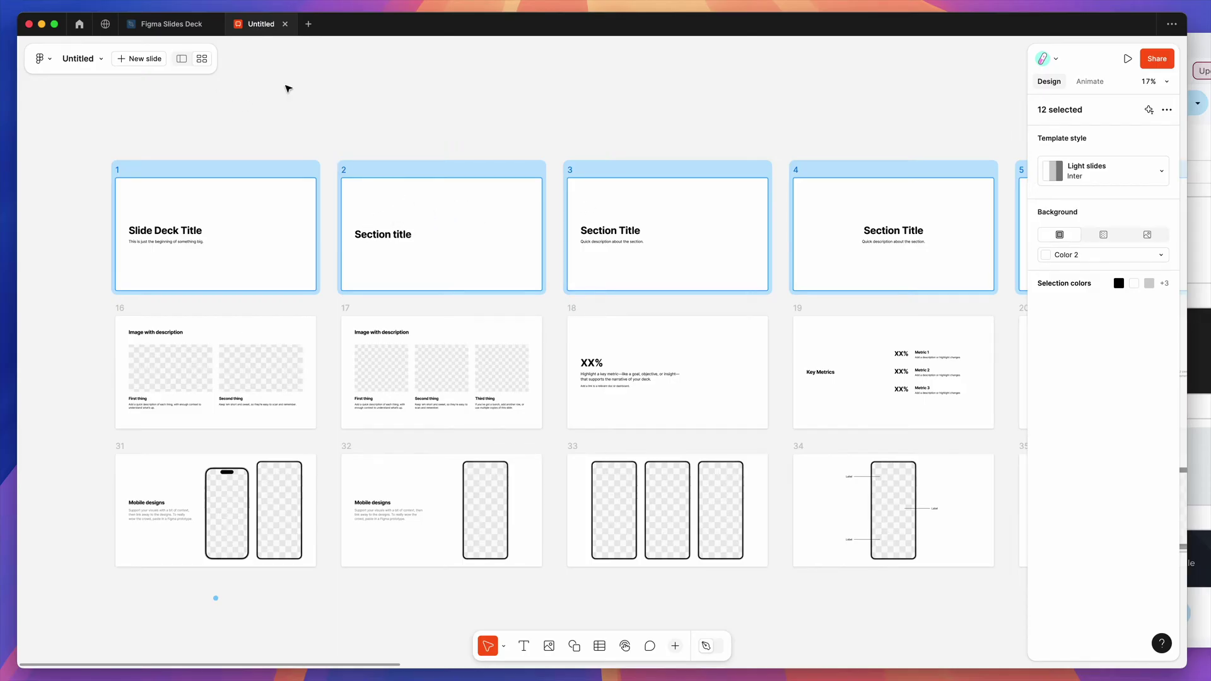
pyautogui.click(157, 26)
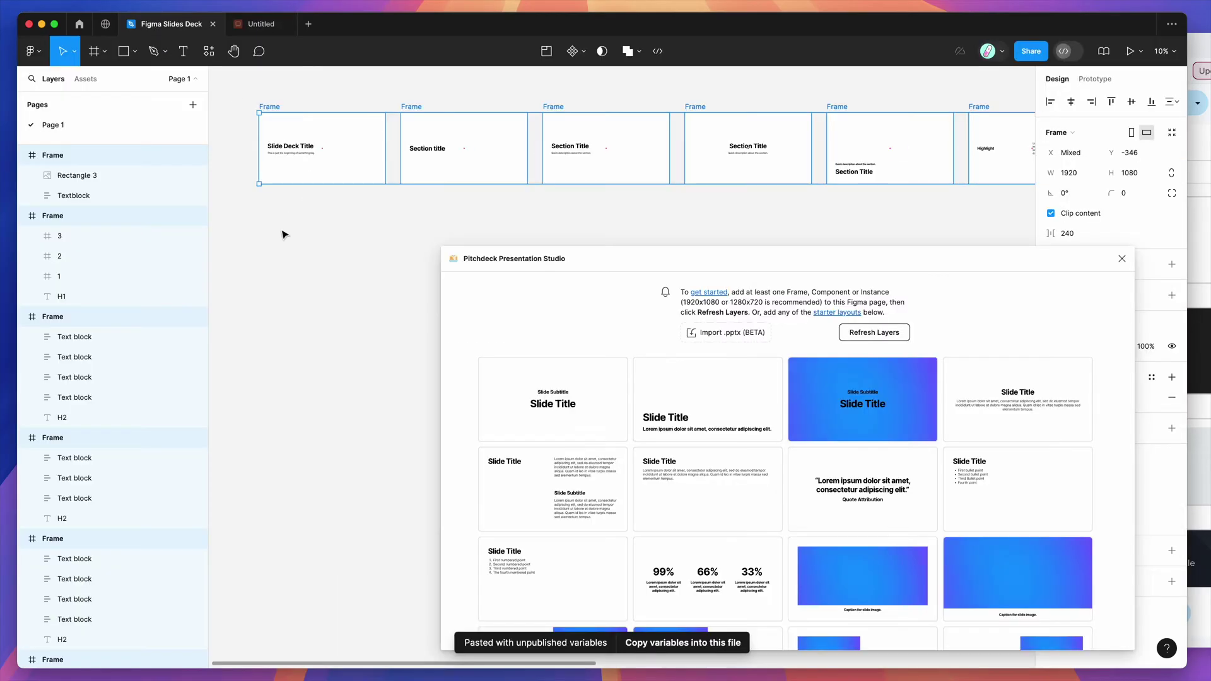
# Reposition the Pitchdeck window below the pasted frames and refresh its layers to load them as slides.
pyautogui.scroll(1, 282, 233)
pyautogui.hscroll(1, 282, 233)
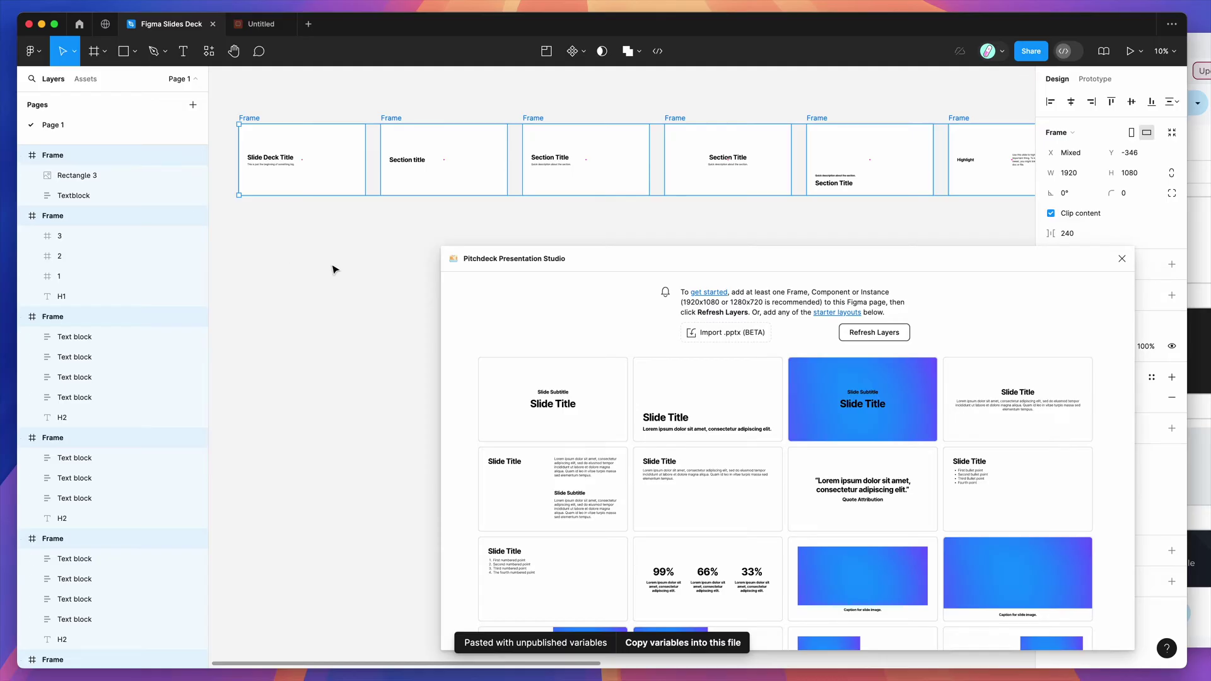
pyautogui.moveTo(638, 259); pyautogui.dragTo(427, 234)
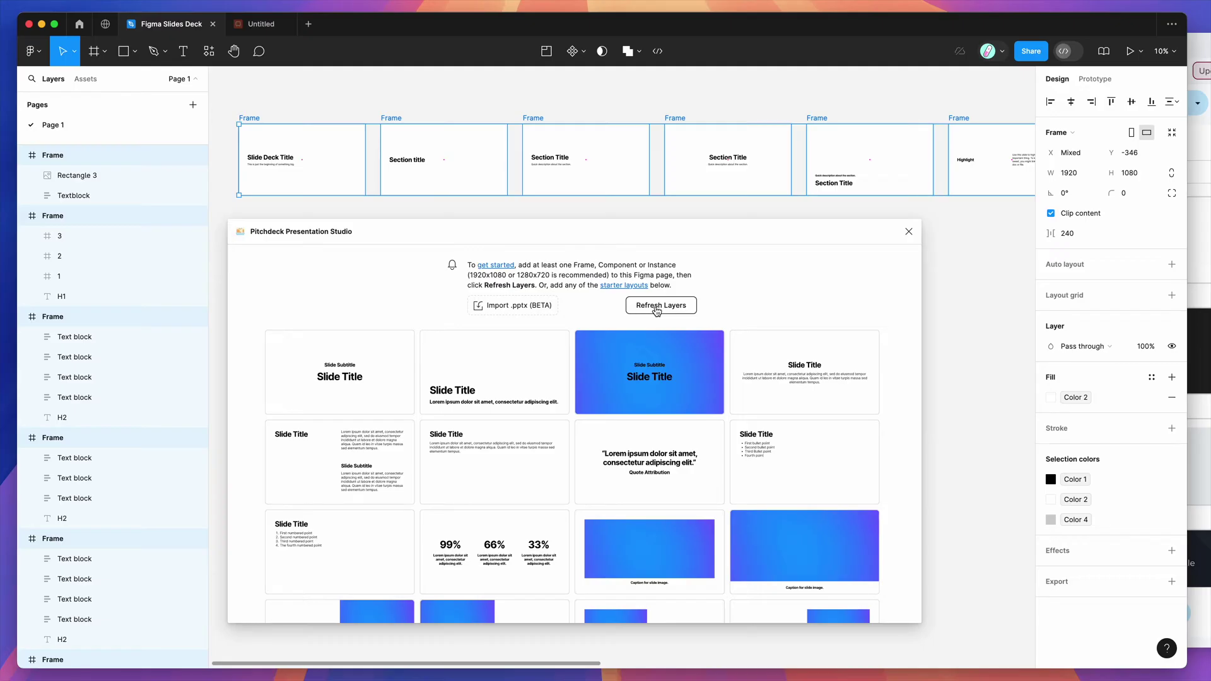
pyautogui.click(659, 307)
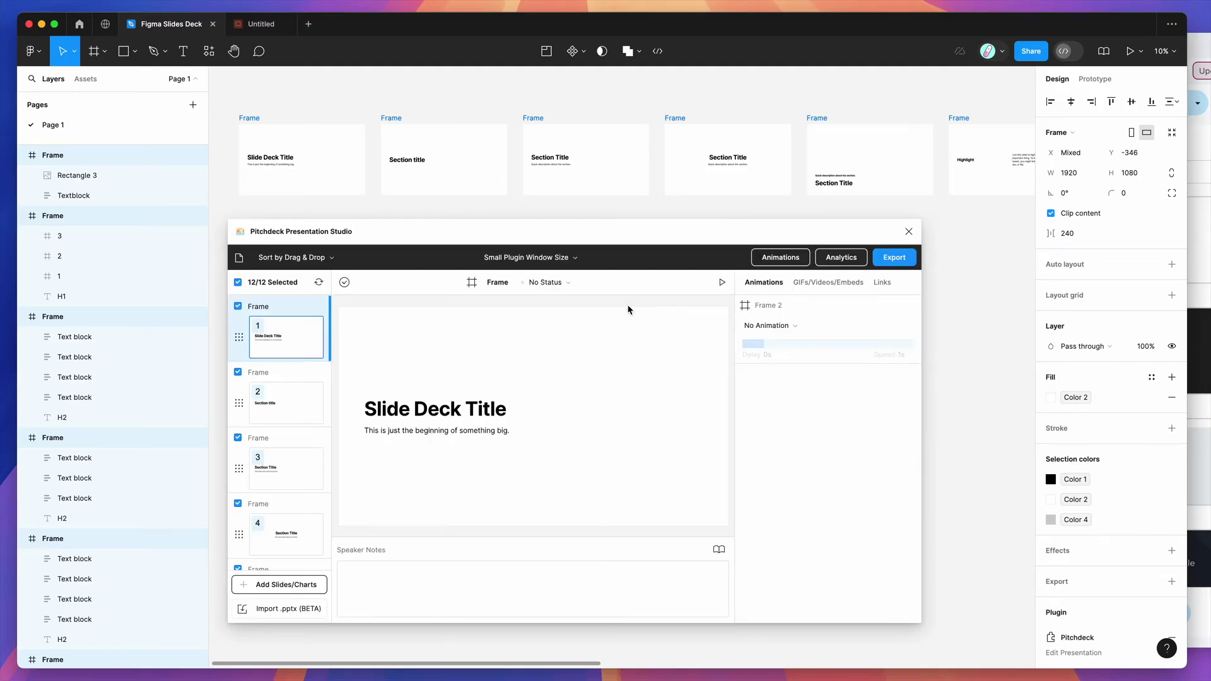
# Preview several slides in the Pitchdeck plugin, compare them with the Untitled Figma Slides file and return to slide 1.
pyautogui.scroll(-1, 1128, 440)
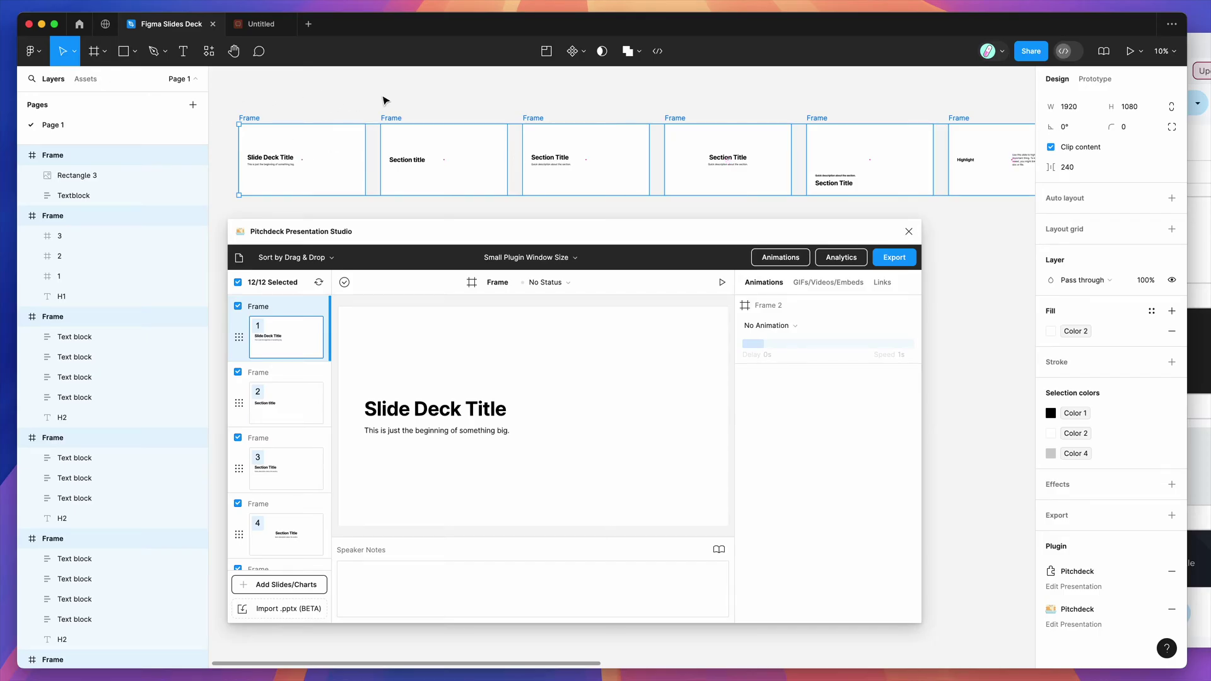
pyautogui.hscroll(-1, 345, 101)
pyautogui.moveTo(428, 228); pyautogui.dragTo(416, 231)
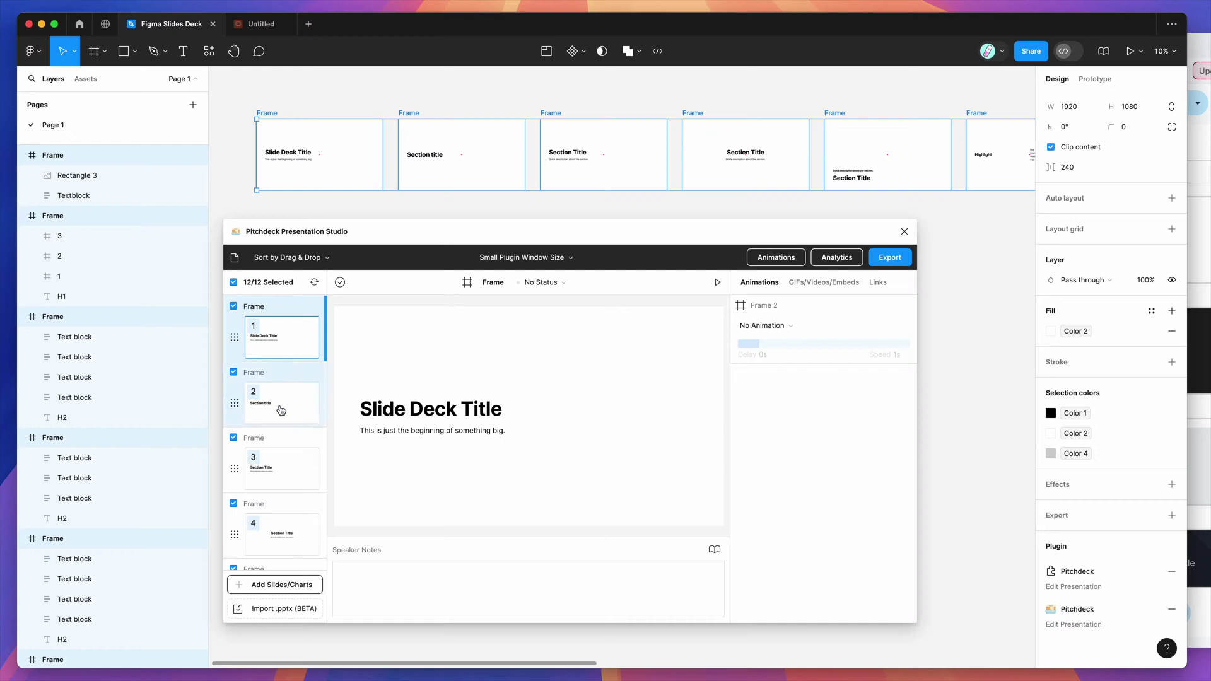
pyautogui.click(282, 410)
pyautogui.click(286, 460)
pyautogui.scroll(-2, 284, 454)
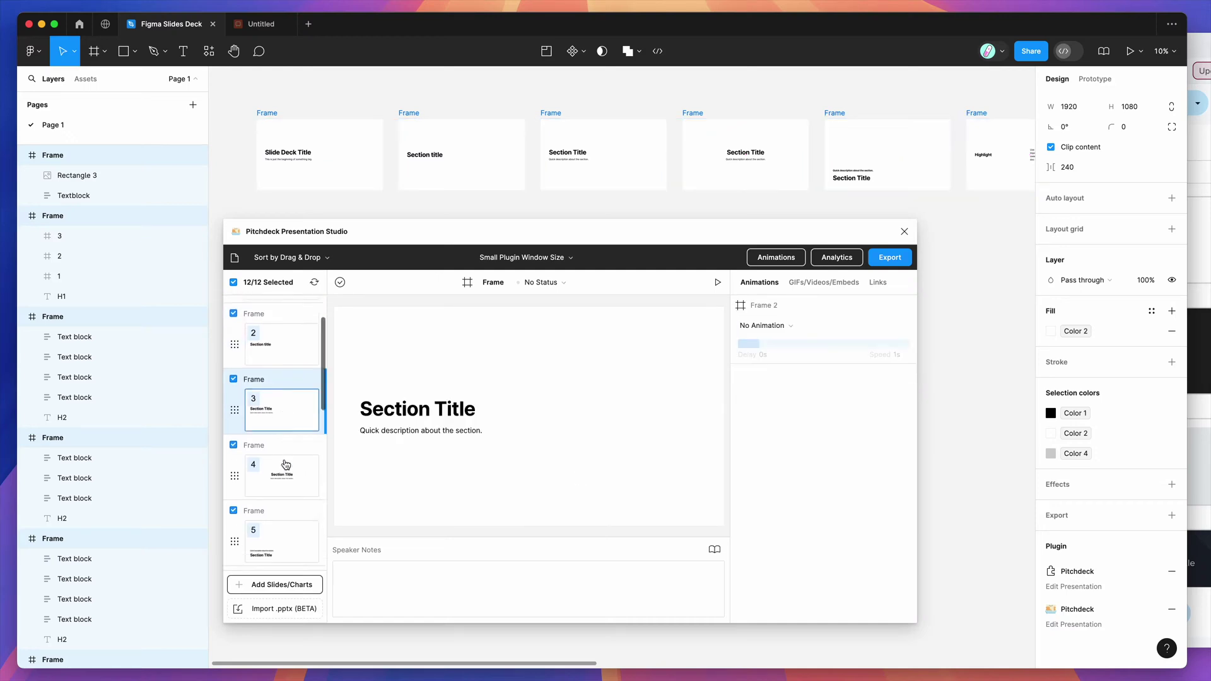
pyautogui.click(284, 451)
pyautogui.click(260, 24)
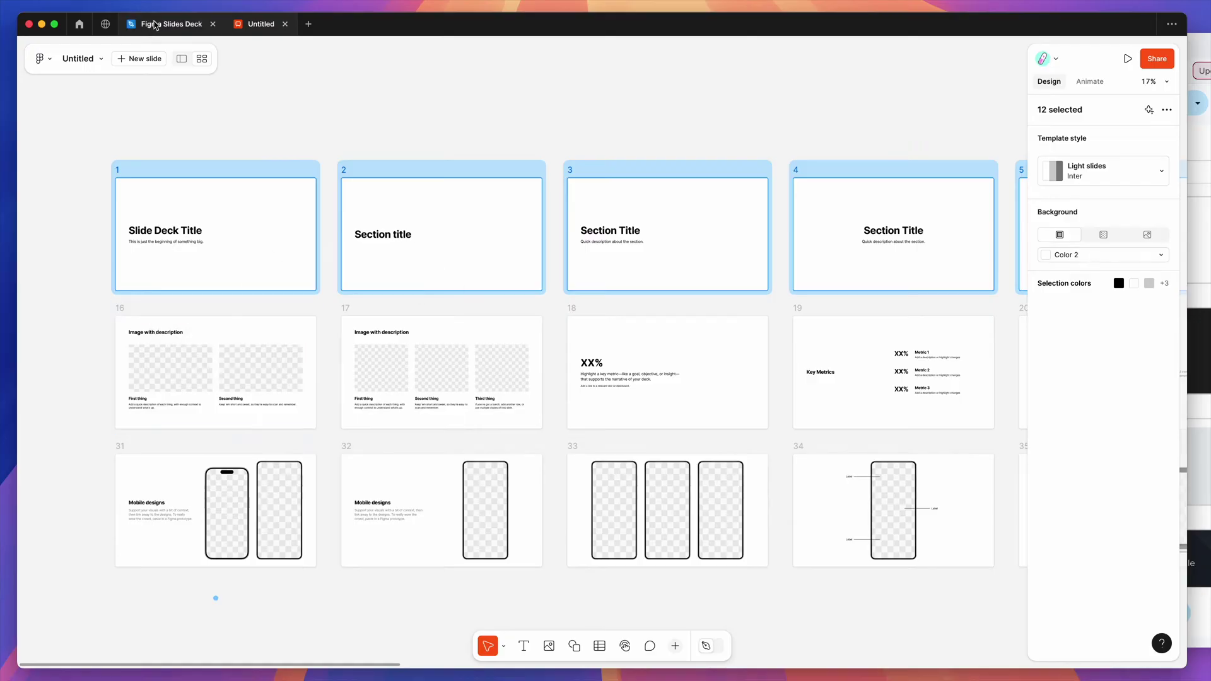
pyautogui.click(155, 25)
pyautogui.scroll(2, 287, 379)
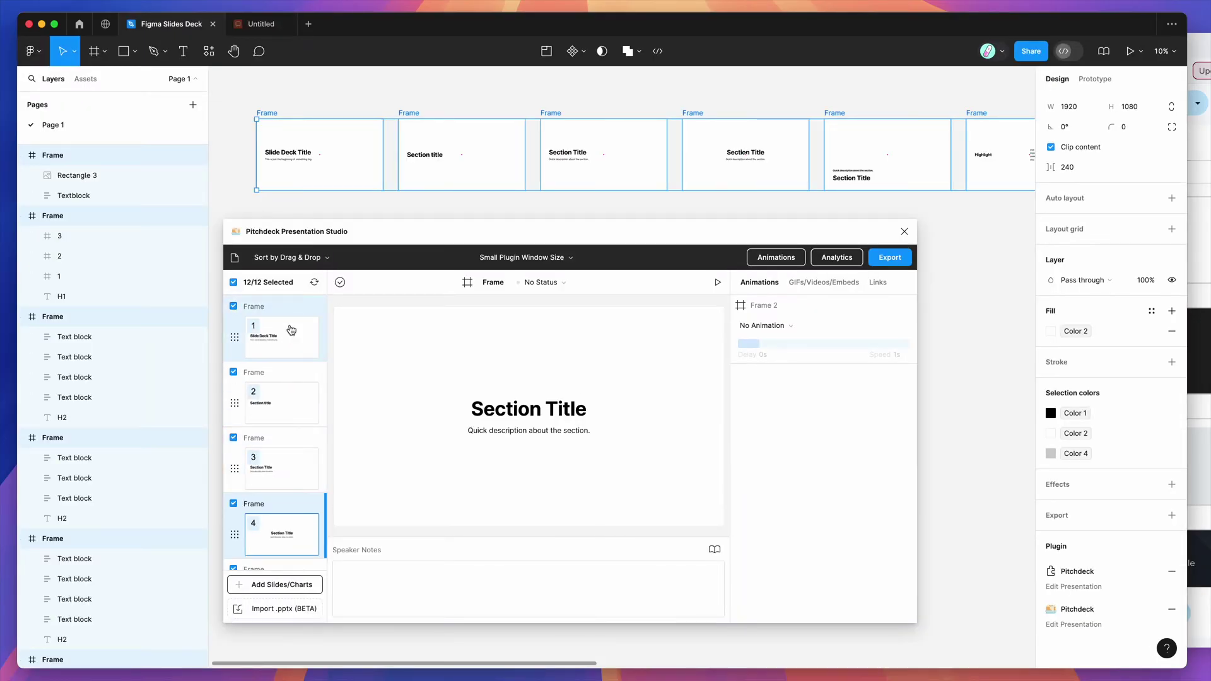
pyautogui.click(281, 339)
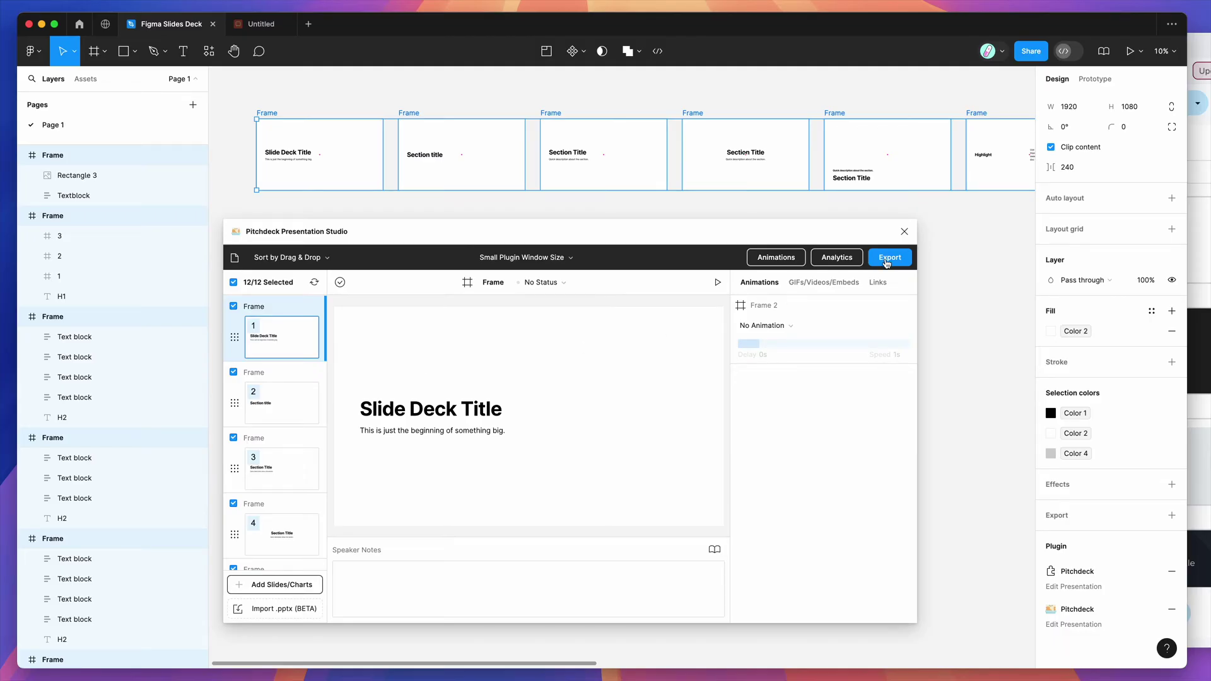
# Choose Google Slides (.pptx file) as the Pitchdeck export format and check the blank Google Slides presentation.
pyautogui.click(887, 258)
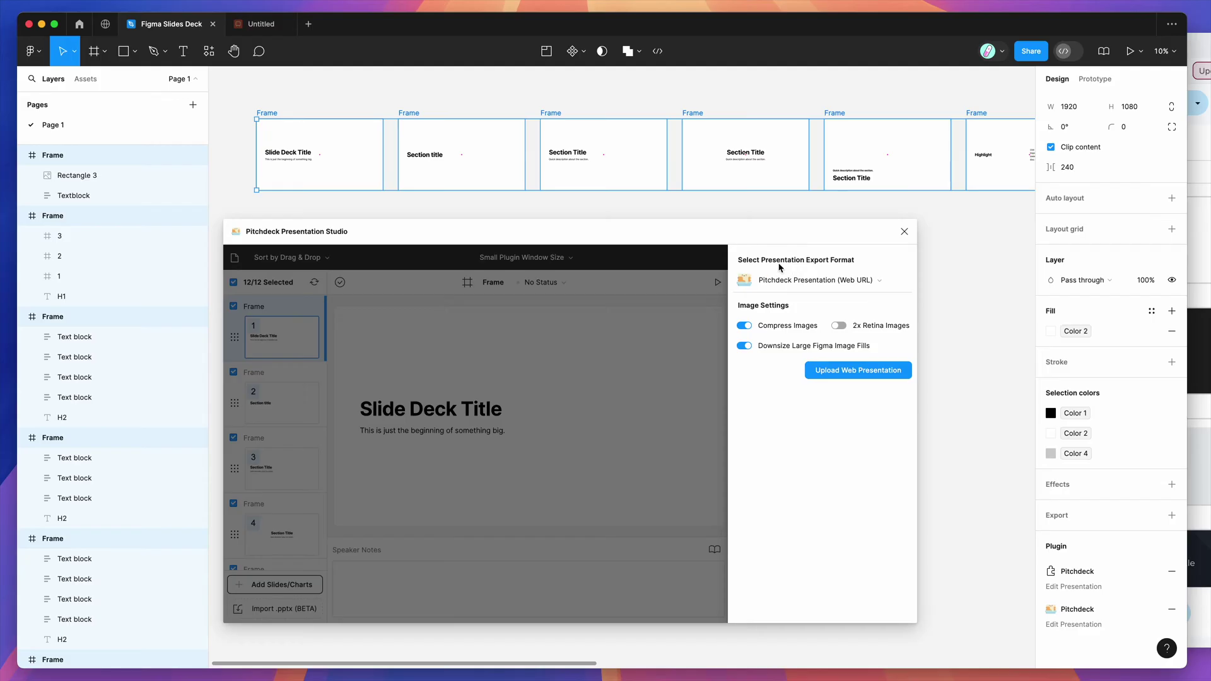
pyautogui.click(794, 284)
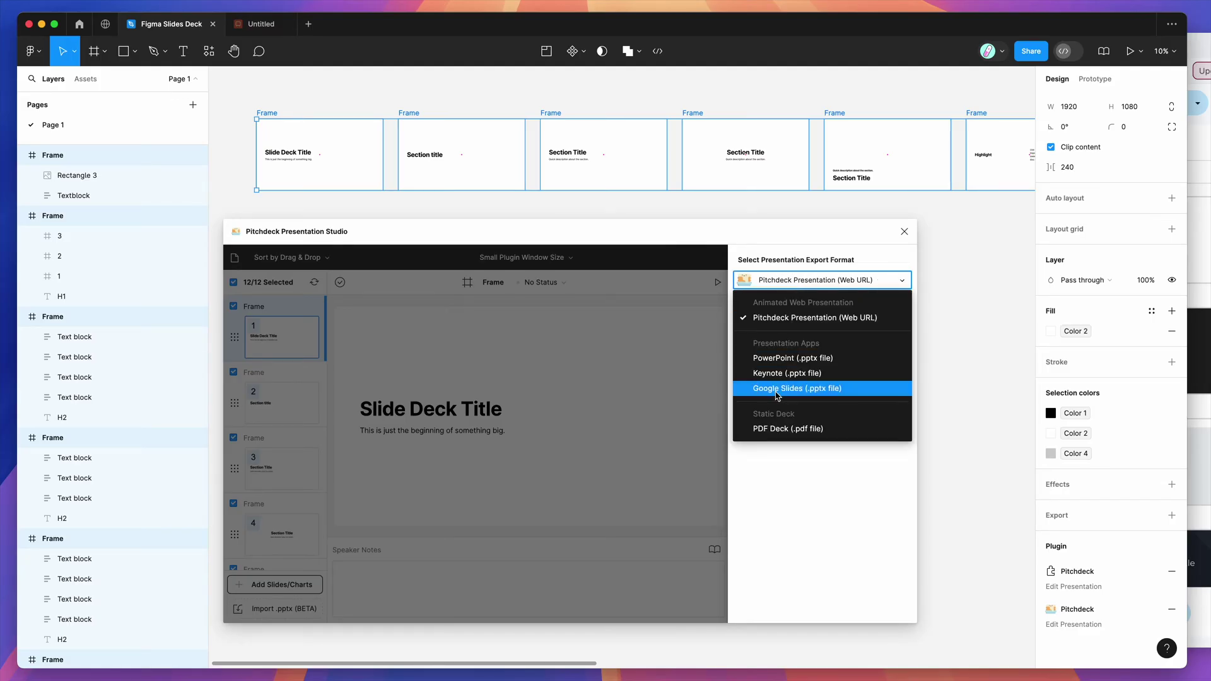
pyautogui.click(769, 390)
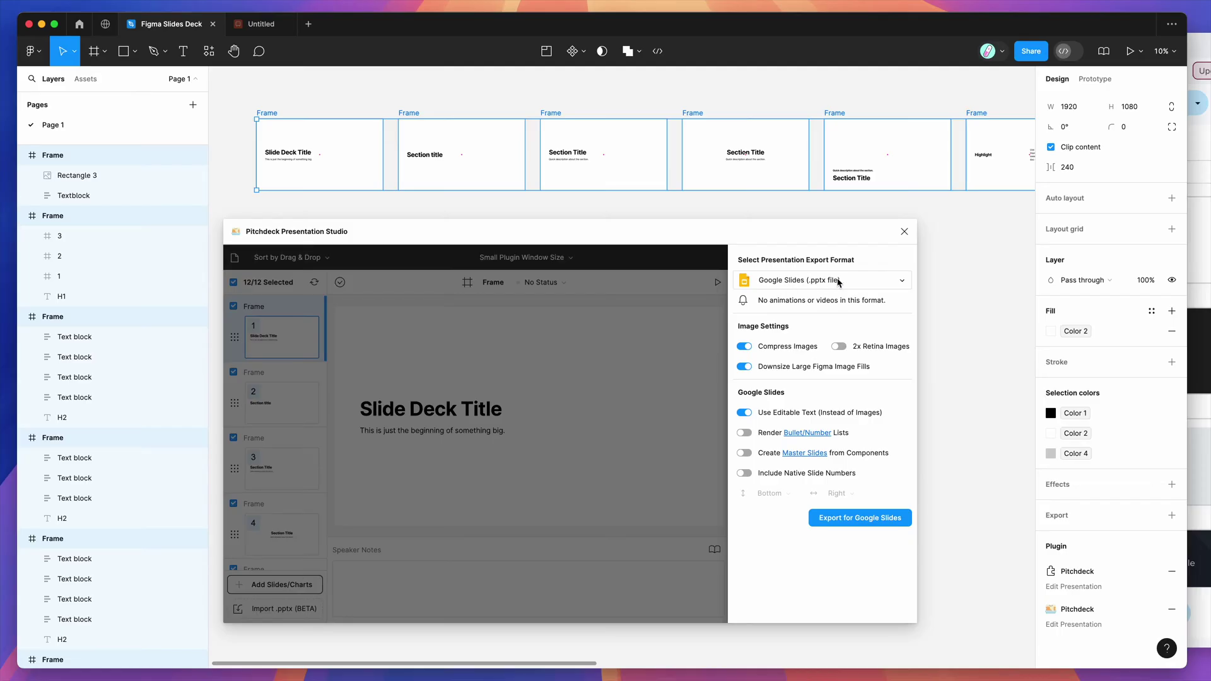
pyautogui.click(1196, 156)
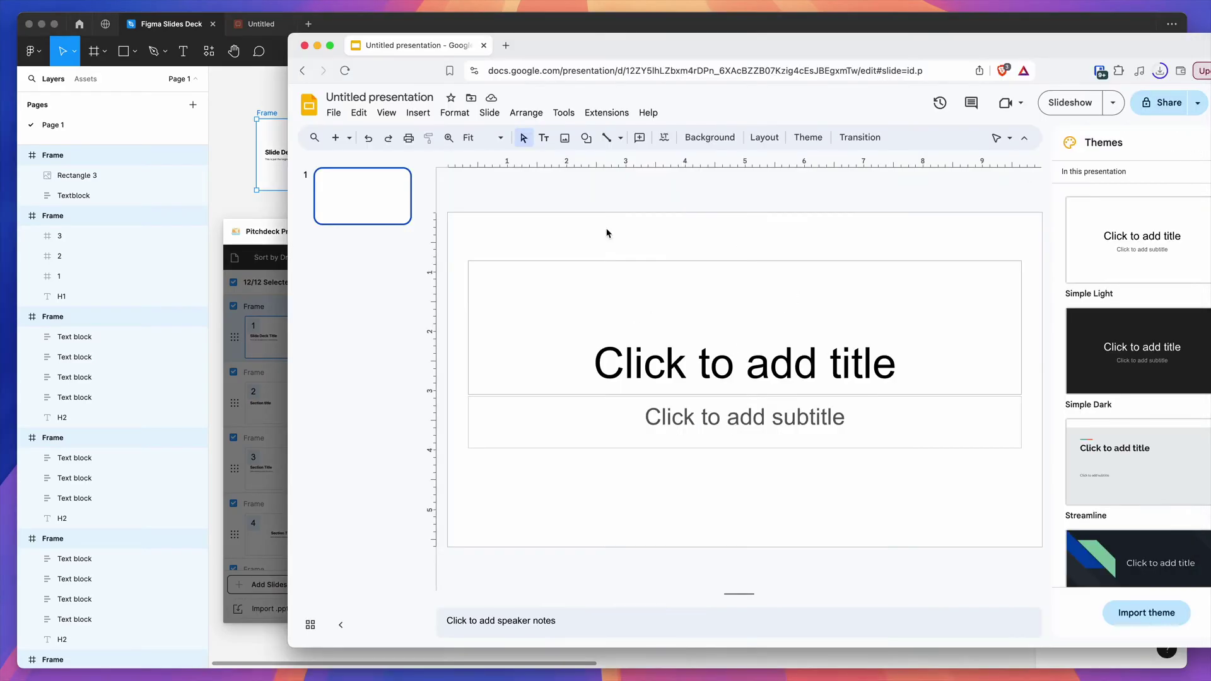
pyautogui.click(269, 245)
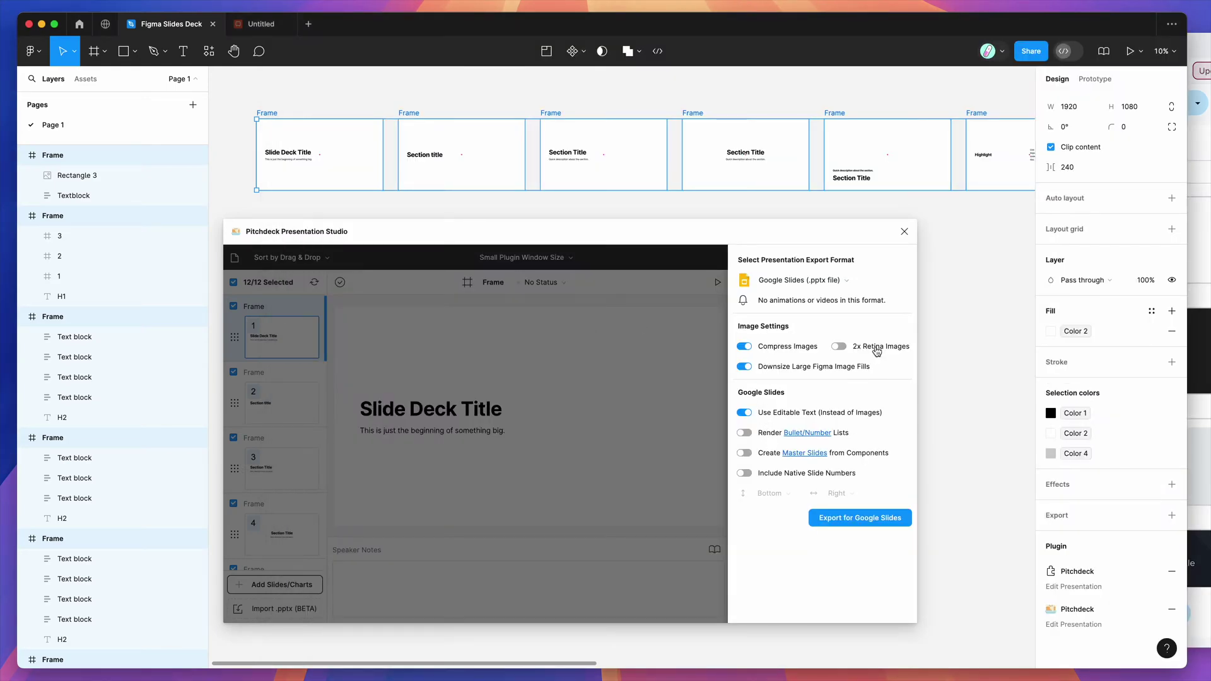
# Export the deck for Google Slides and save the resulting .pptx file to the Desktop.
pyautogui.click(868, 350)
pyautogui.click(806, 352)
pyautogui.click(799, 372)
pyautogui.click(839, 519)
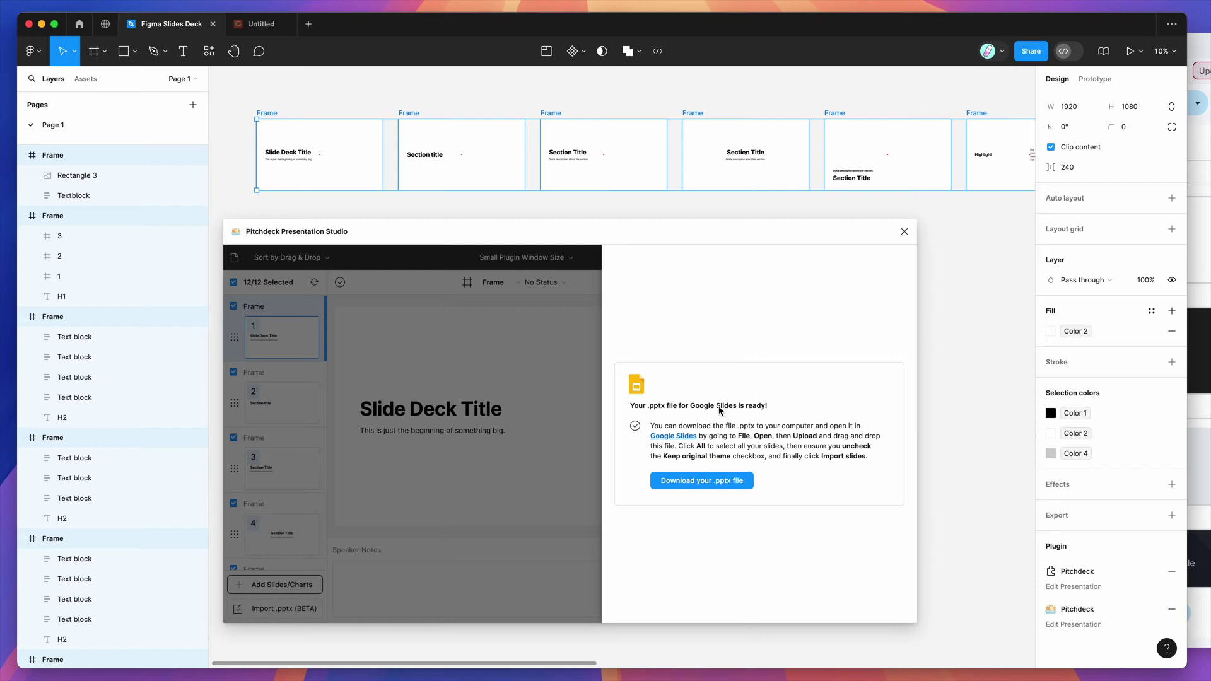
pyautogui.click(708, 487)
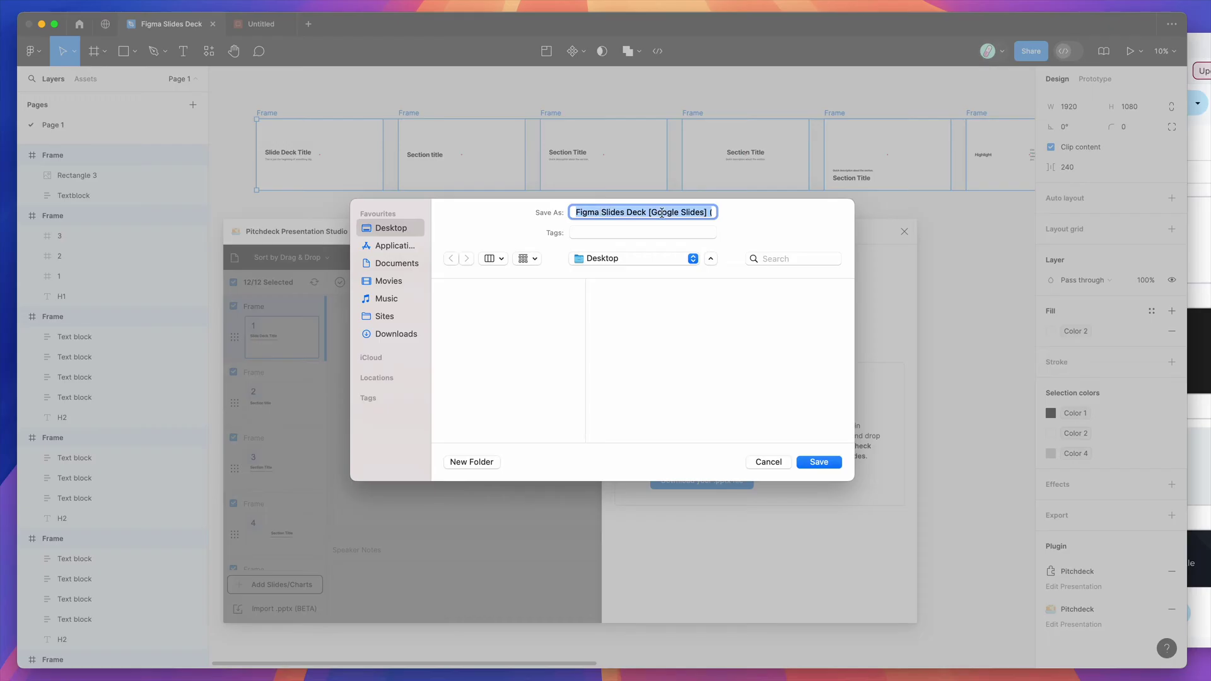
pyautogui.click(818, 463)
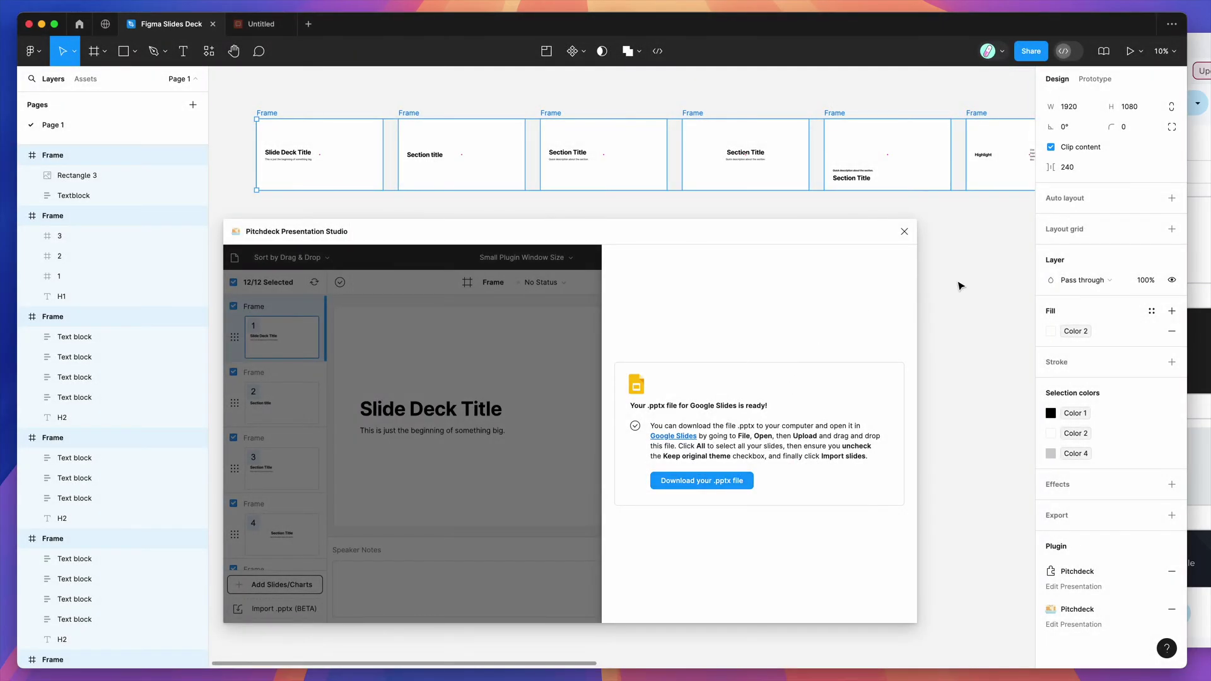
# Switch to the blank Google Slides presentation and upload the exported Figma Slides Deck file for importing slides.
pyautogui.click(1202, 51)
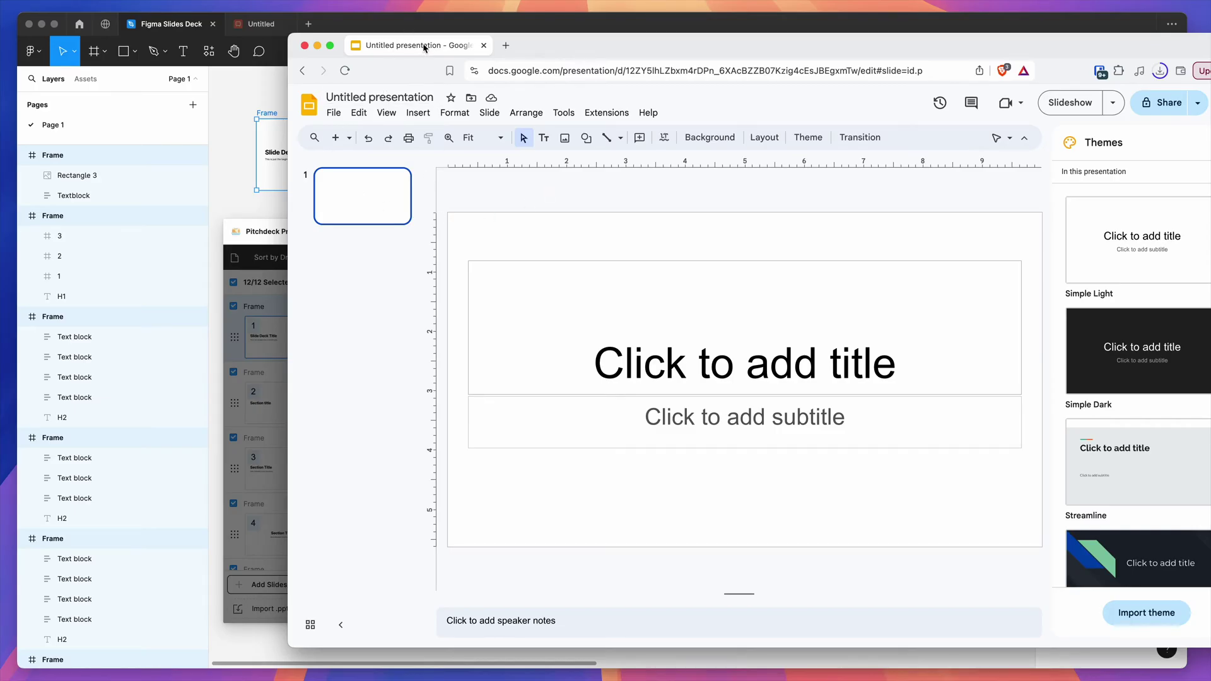
pyautogui.click(332, 114)
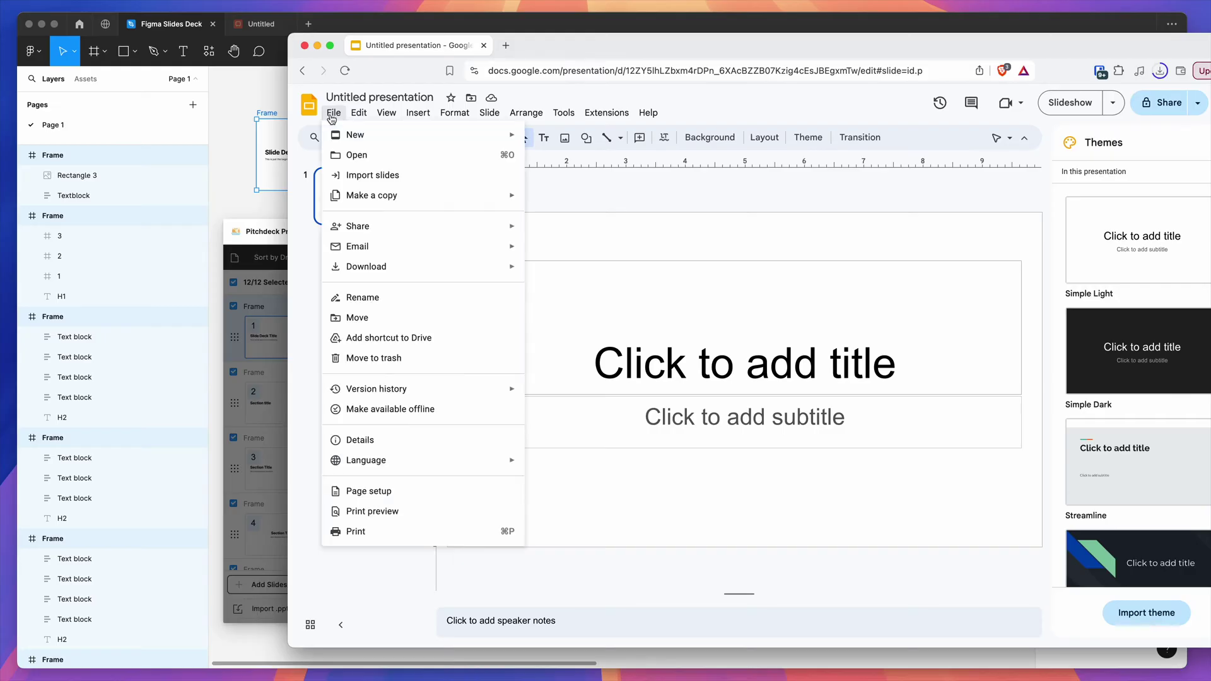
pyautogui.click(353, 177)
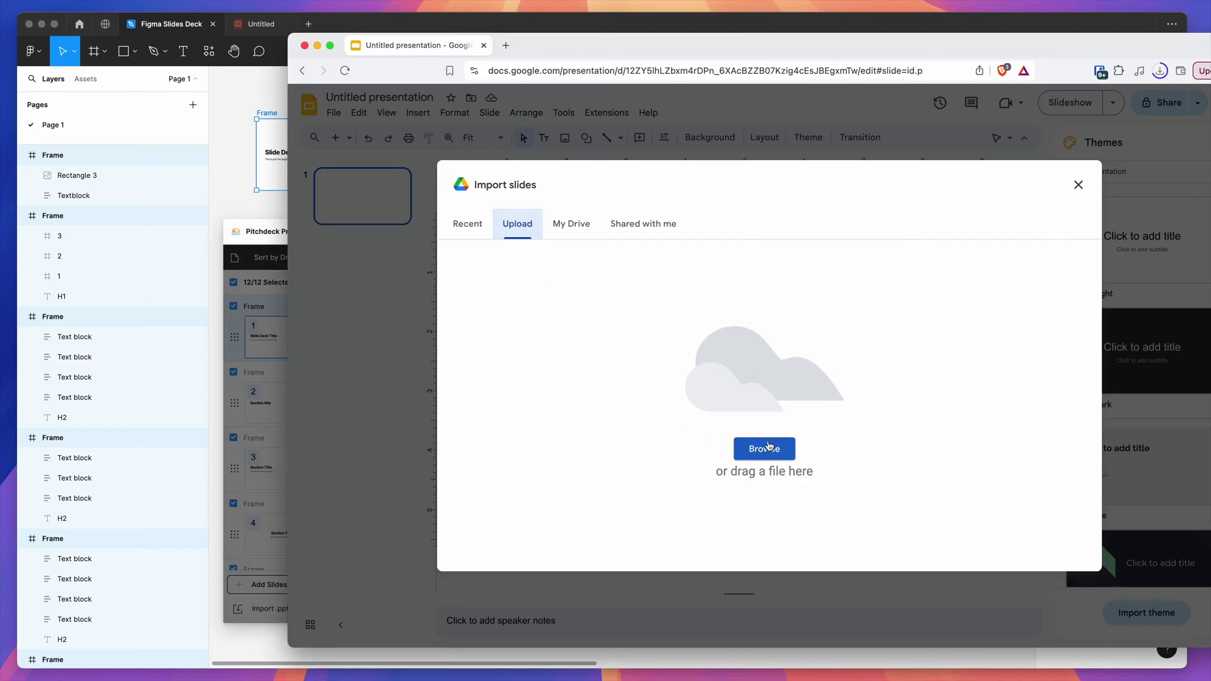
pyautogui.moveTo(1192, 63); pyautogui.dragTo(724, 392)
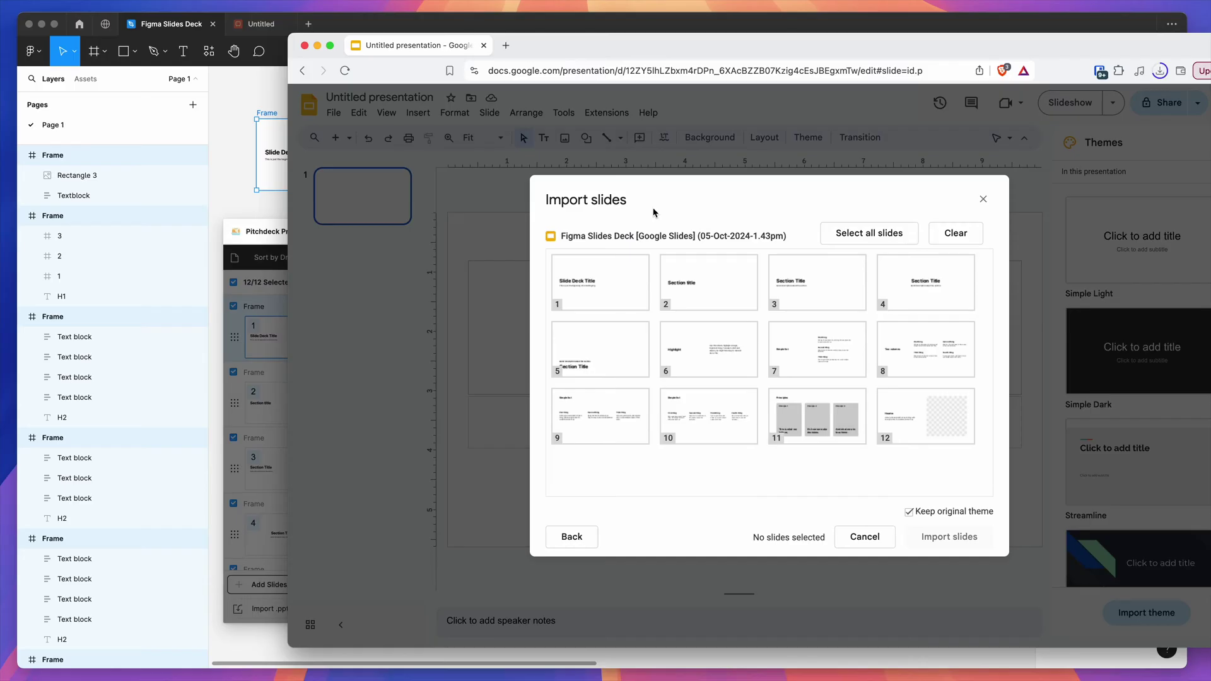
# Import all 12 slides without keeping the original theme, and delete the blank first slide.
pyautogui.click(858, 235)
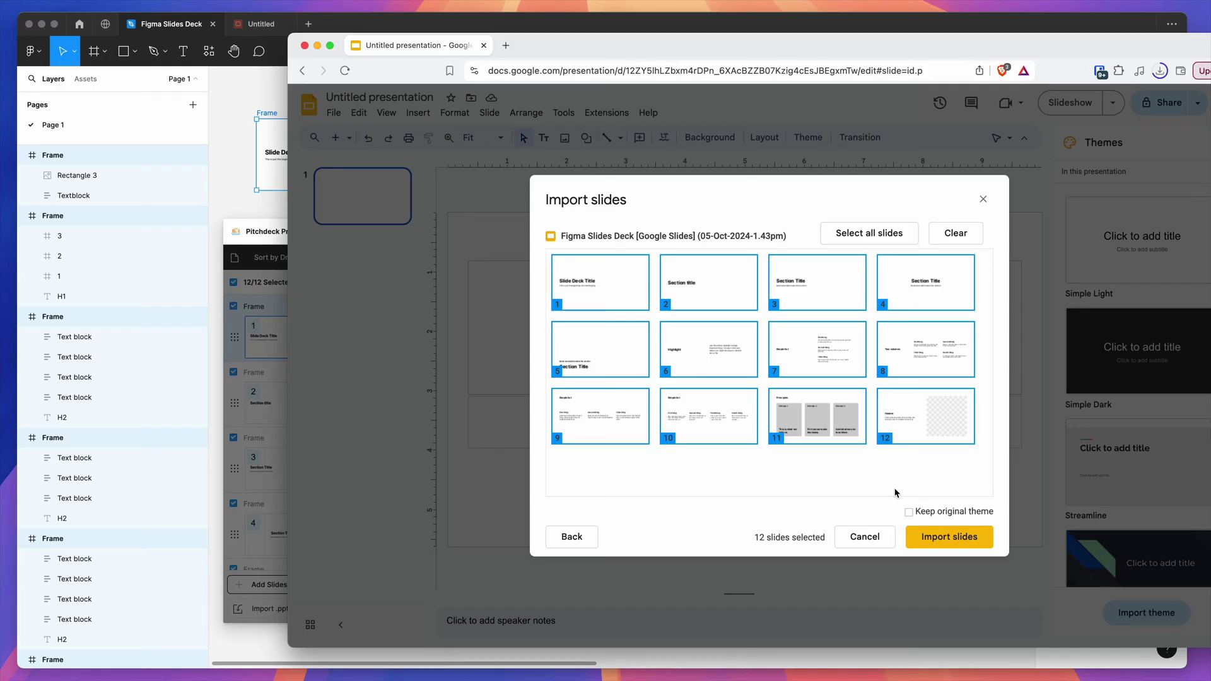
pyautogui.click(937, 538)
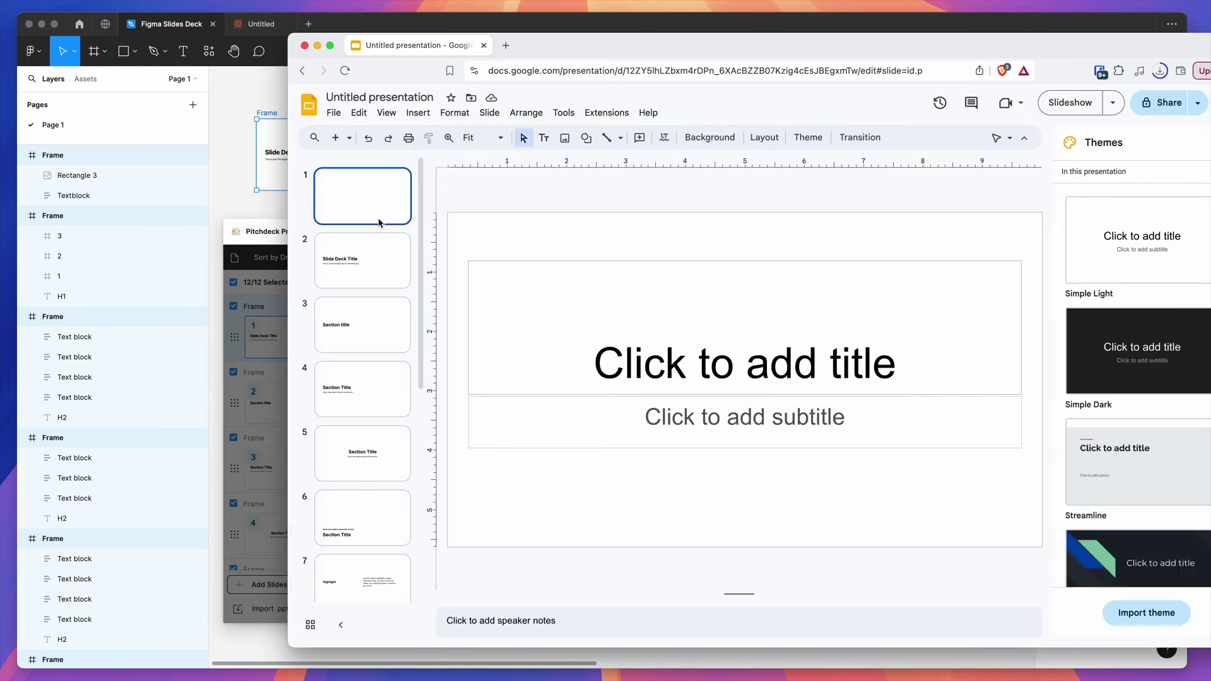
pyautogui.press('Delete')
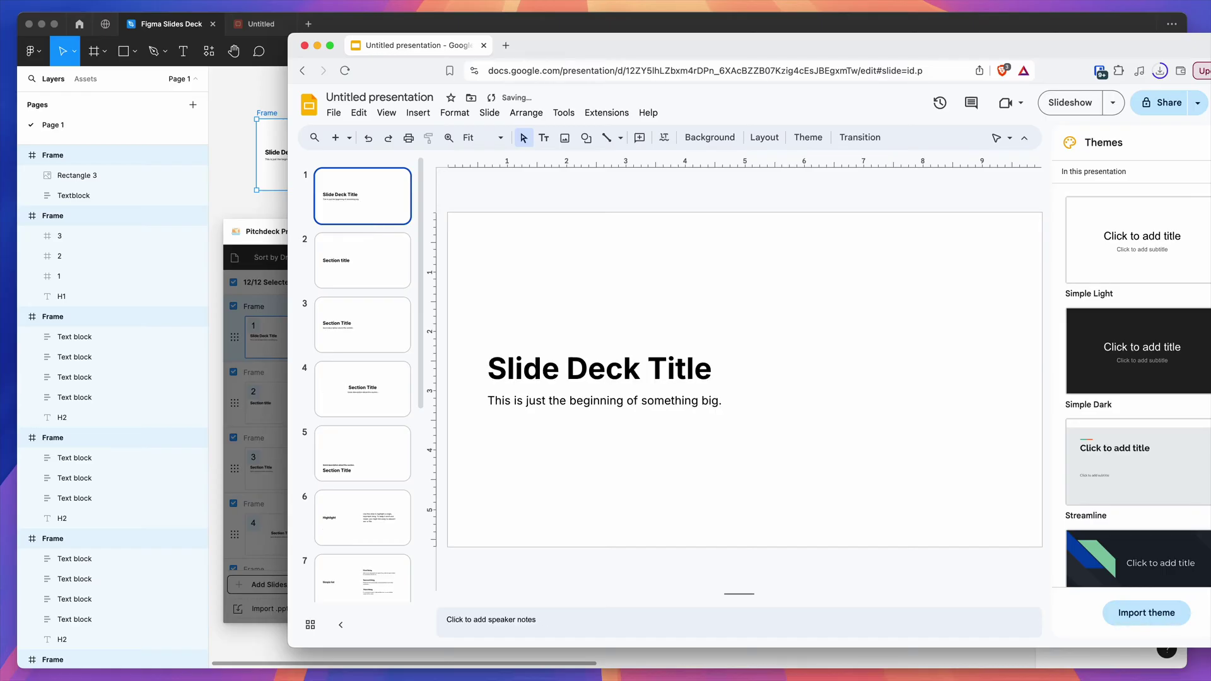
# Look through the imported slides from the second one to the Two columns slide.
pyautogui.click(369, 249)
pyautogui.click(370, 316)
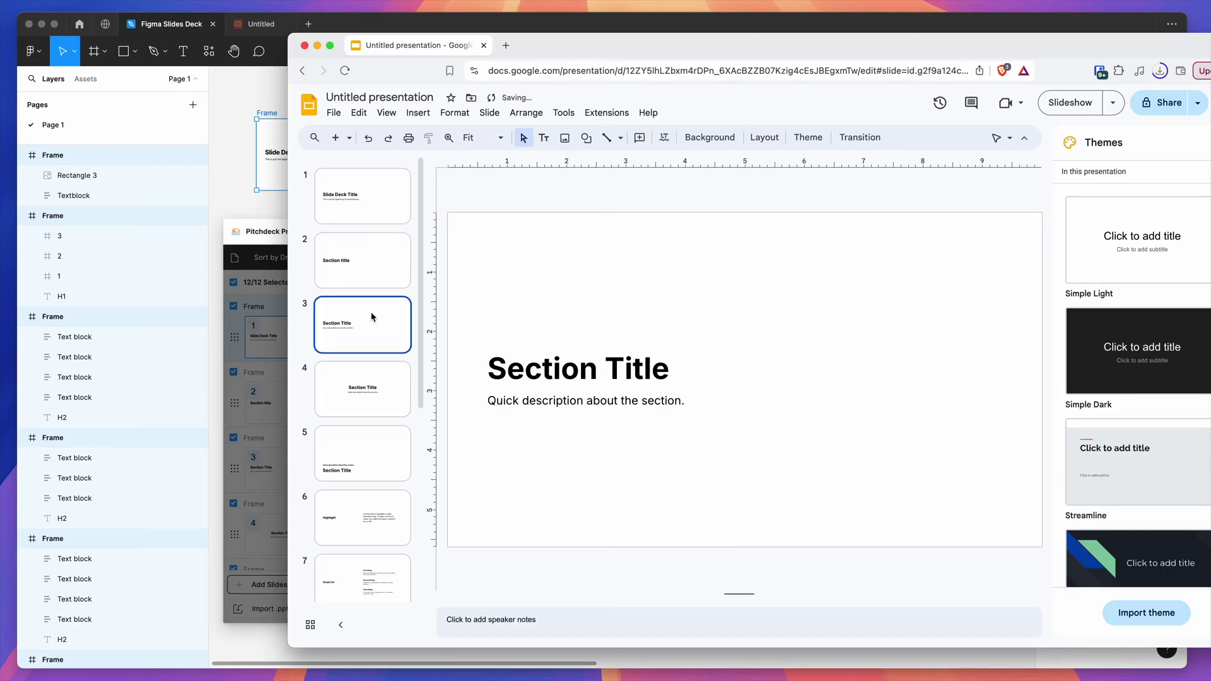
pyautogui.click(374, 386)
pyautogui.click(377, 448)
pyautogui.click(377, 514)
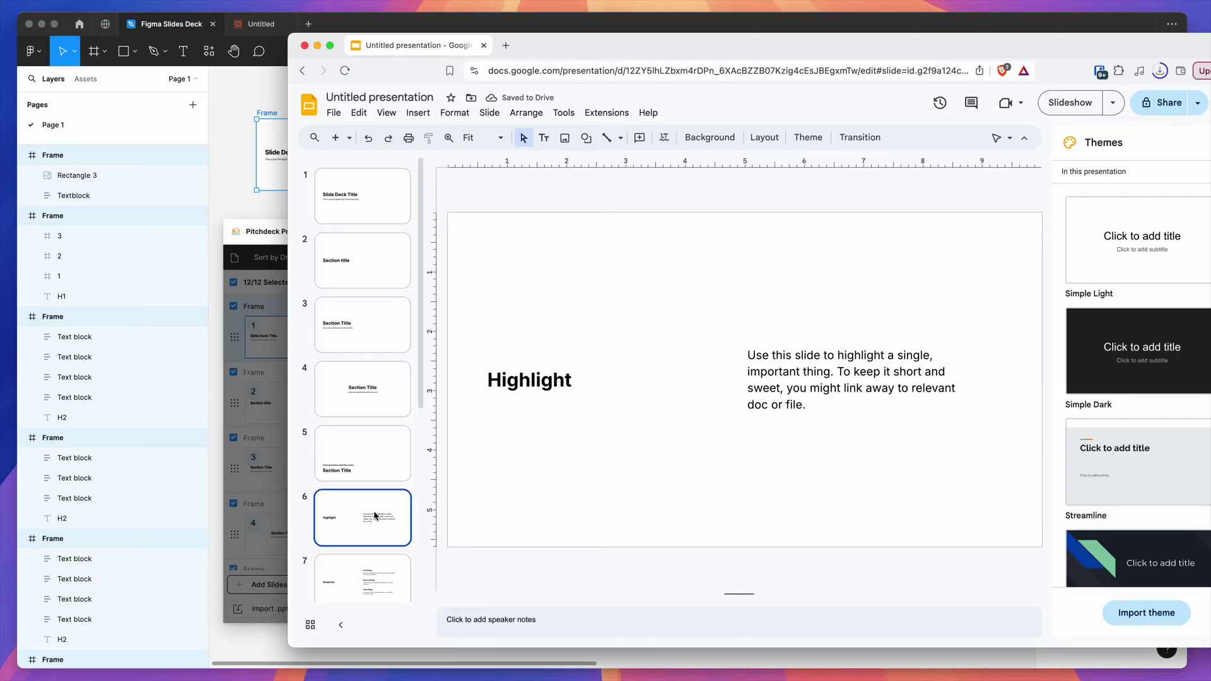
pyautogui.scroll(-2, 376, 516)
pyautogui.click(372, 460)
pyautogui.click(369, 493)
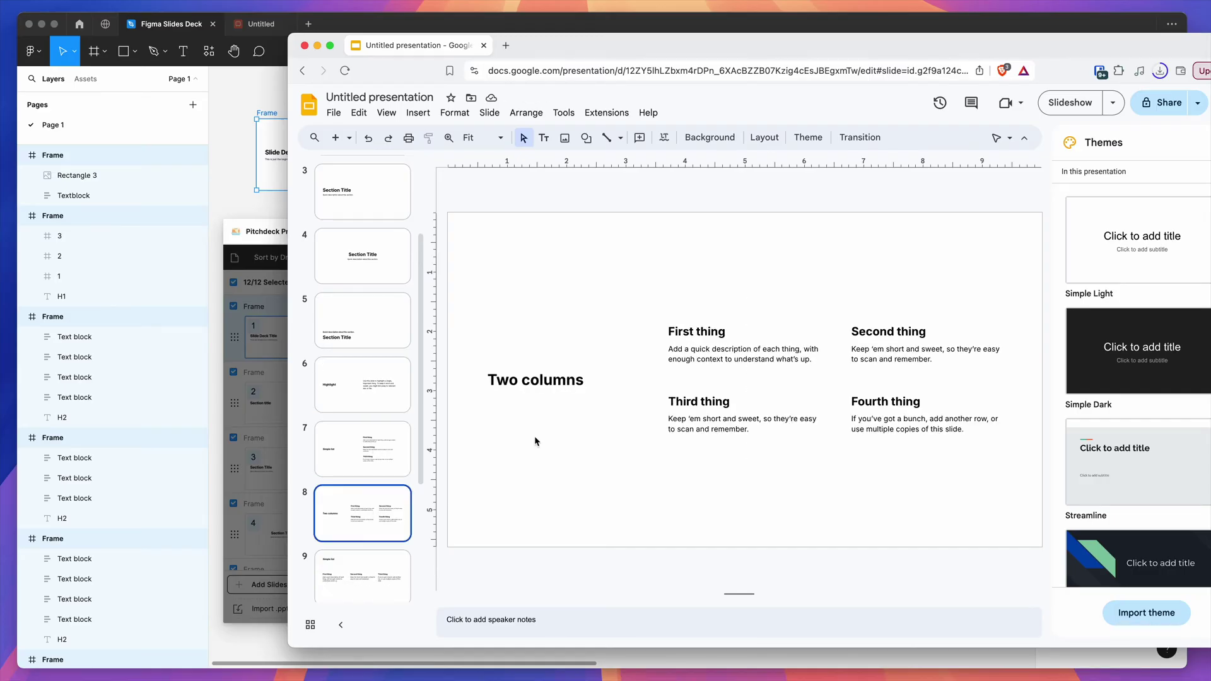
# Delete the word "description" from the text under First thing on the Two columns slide and place the cursor in the heading.
pyautogui.click(729, 350)
pyautogui.click(761, 350)
pyautogui.moveTo(806, 355); pyautogui.dragTo(694, 351)
pyautogui.click(721, 350)
pyautogui.doubleClick(731, 350)
pyautogui.press('BackSpace')
pyautogui.press('BackSpace')
pyautogui.moveTo(732, 330); pyautogui.dragTo(680, 333)
pyautogui.click(681, 333)
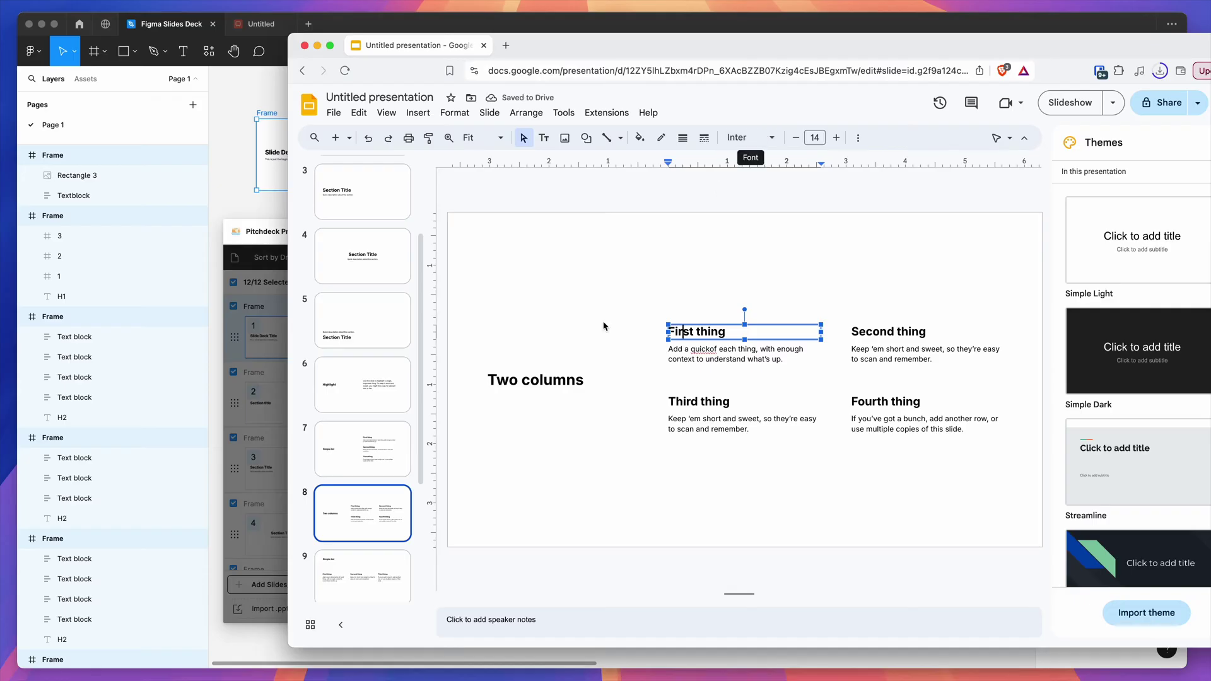
# Return to the Figma Slides Deck file and examine the text on the Simple list and Two columns frames.
pyautogui.click(252, 189)
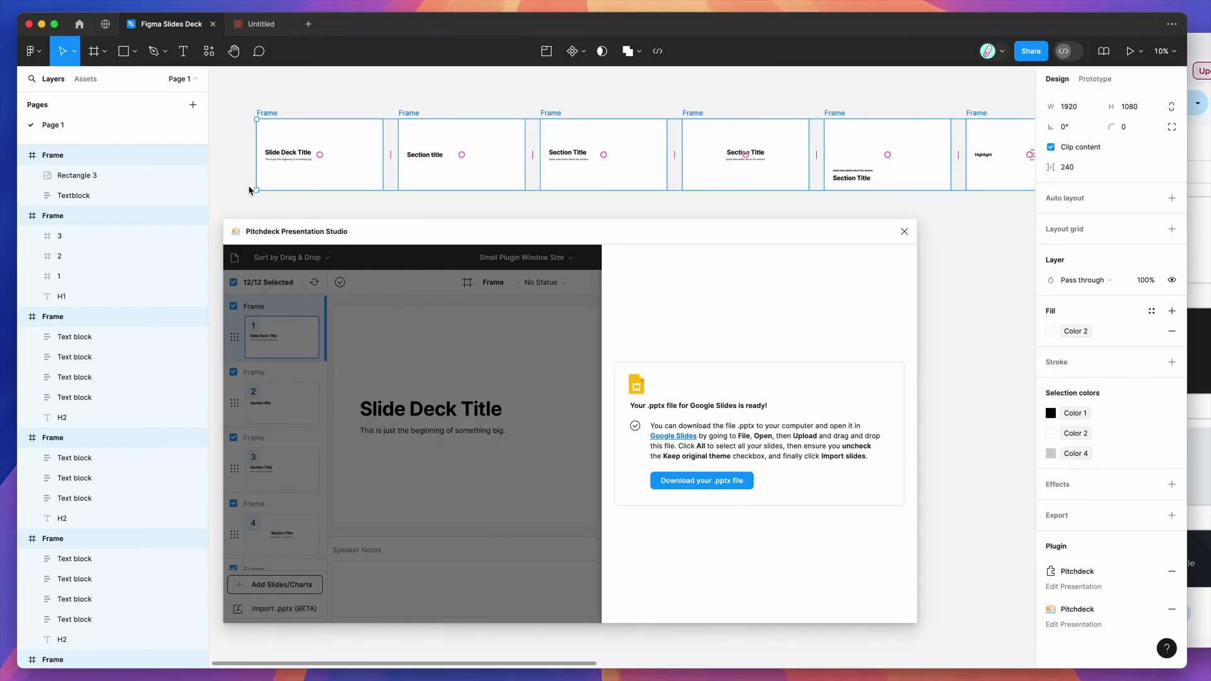
pyautogui.hscroll(10, 391, 177)
pyautogui.scroll(5, 391, 176)
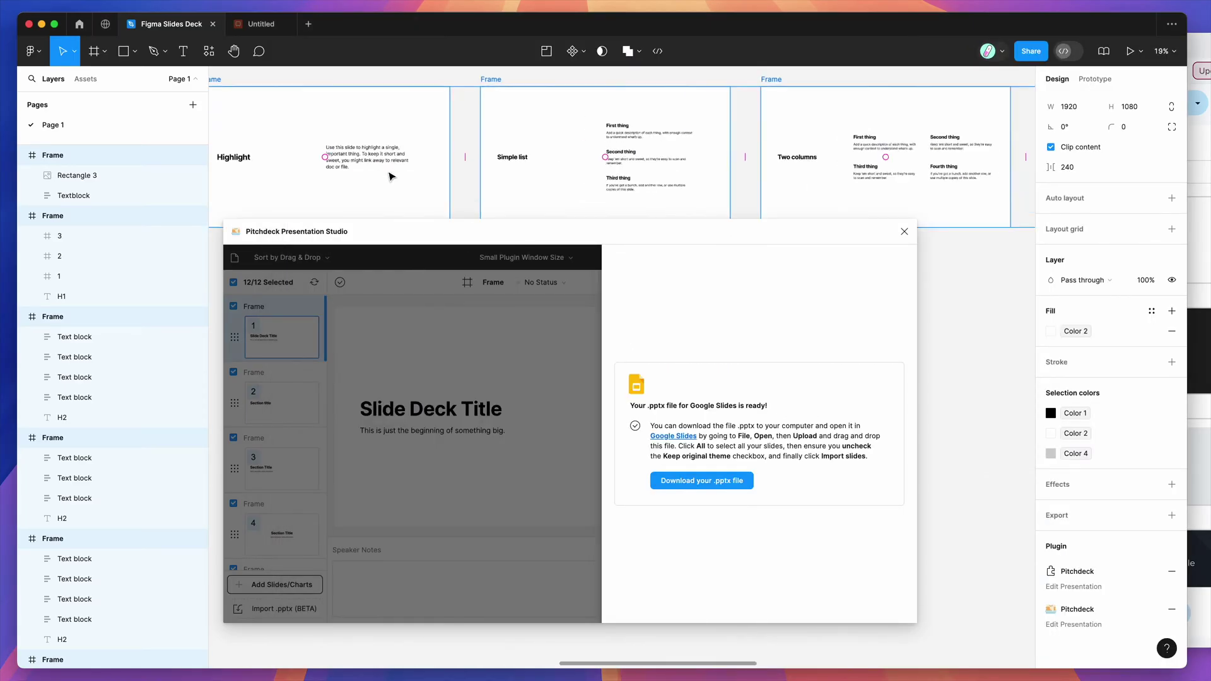
pyautogui.hscroll(5, 391, 177)
pyautogui.scroll(4, 391, 176)
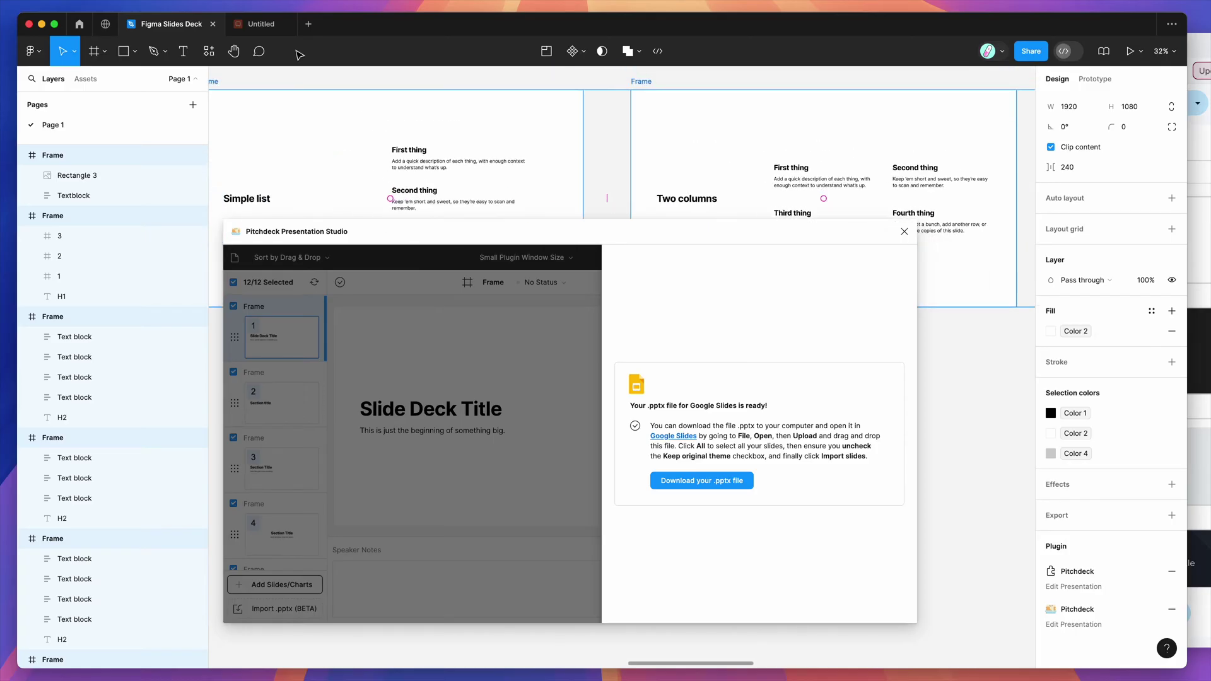
# Switch to the Untitled Figma Slides file and inspect the First thing heading and description text on the Simple list slide.
pyautogui.click(256, 24)
pyautogui.hscroll(10, 503, 243)
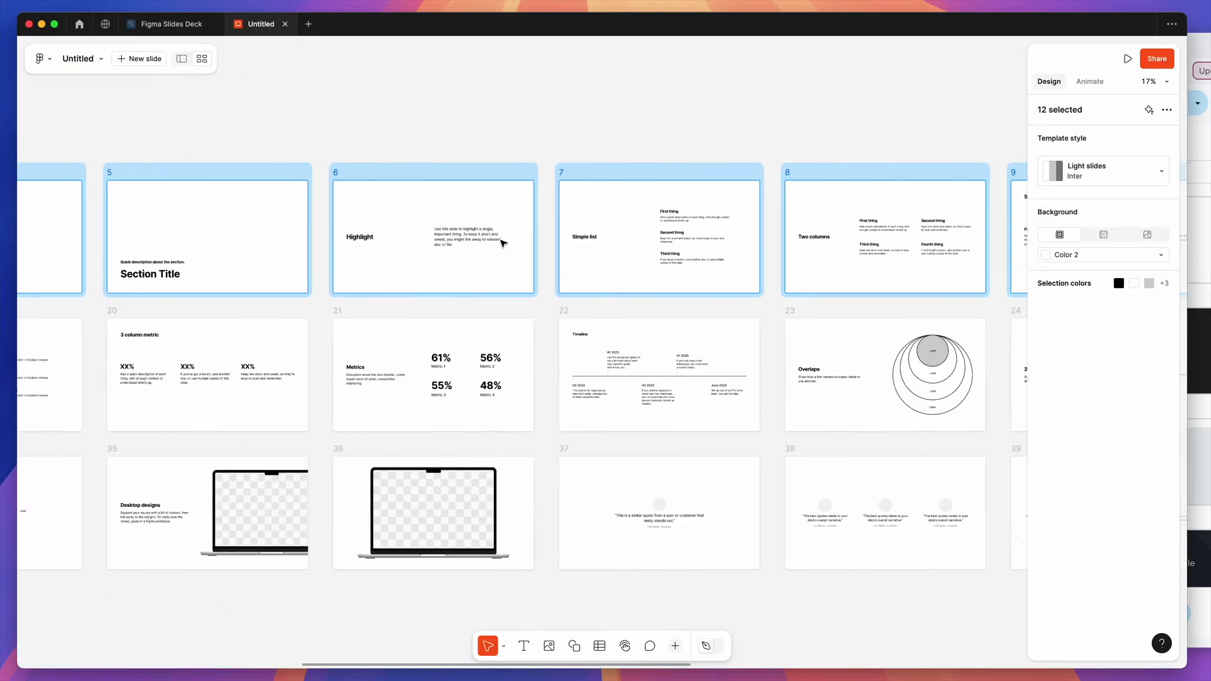
pyautogui.scroll(2, 547, 231)
pyautogui.click(685, 217)
pyautogui.click(687, 216)
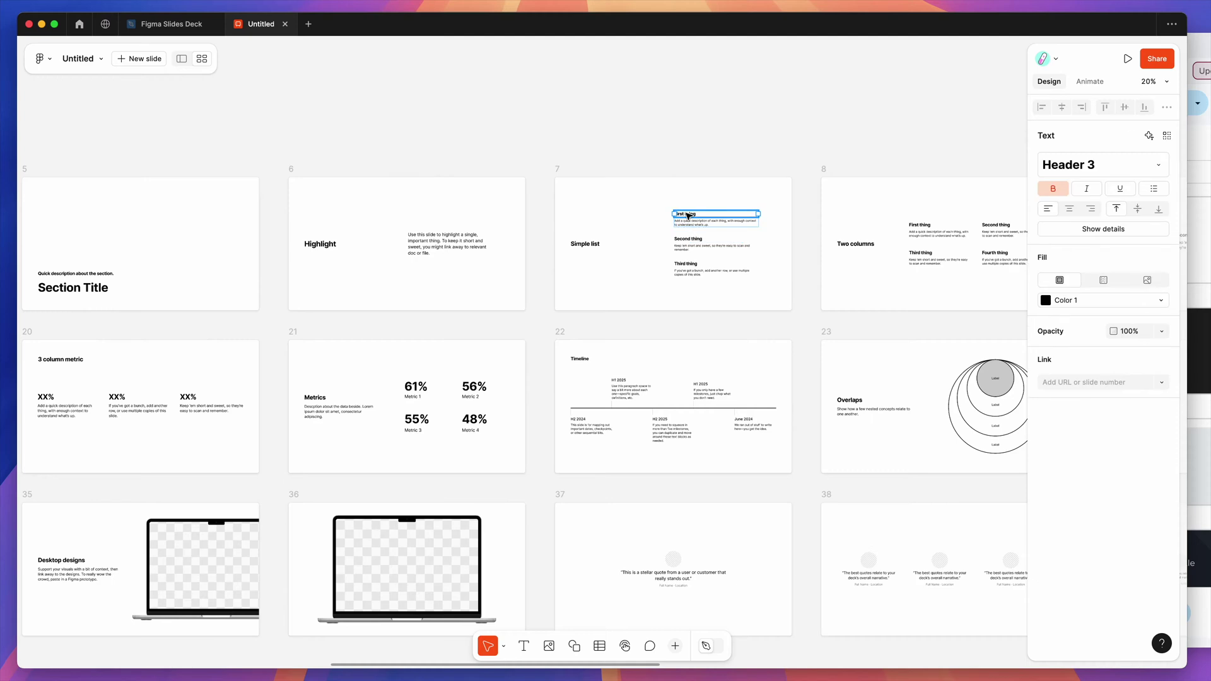
pyautogui.scroll(5, 688, 216)
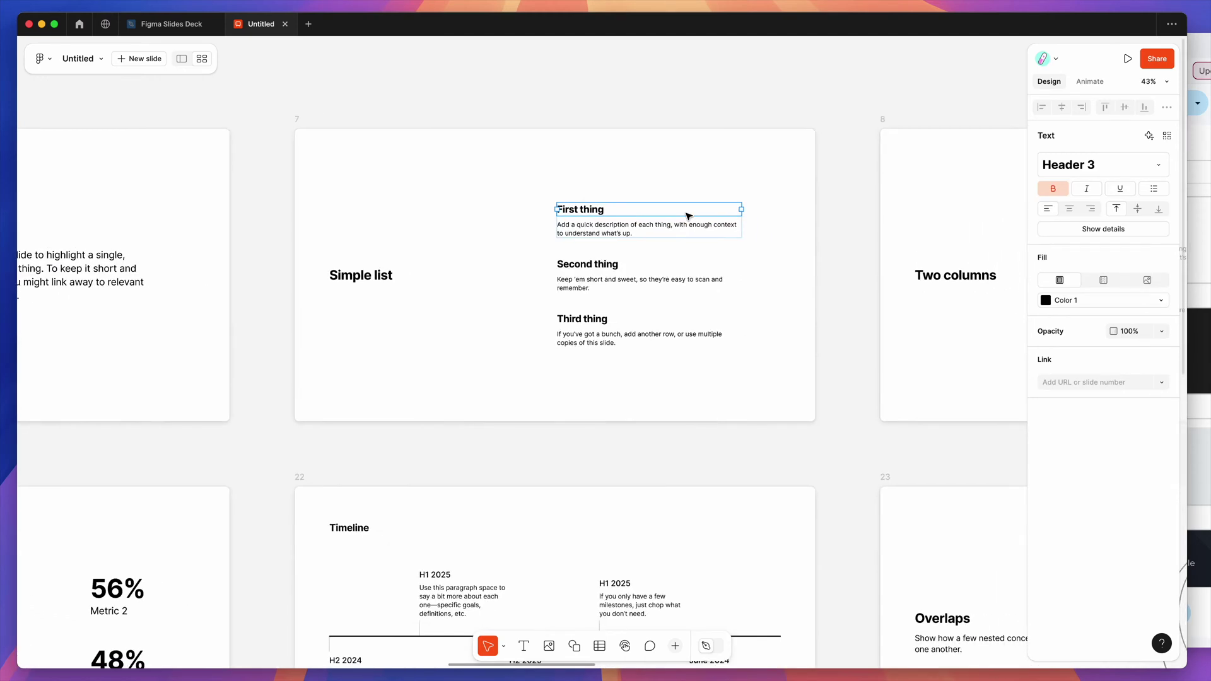
pyautogui.doubleClick(592, 210)
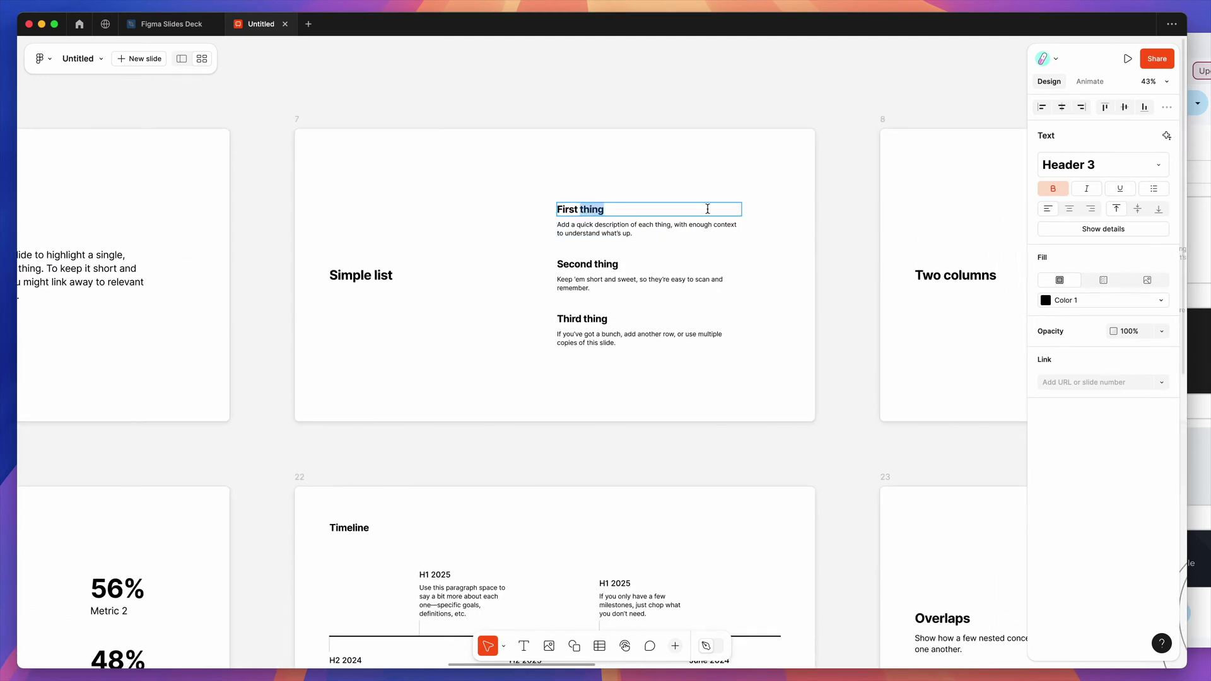
pyautogui.click(597, 230)
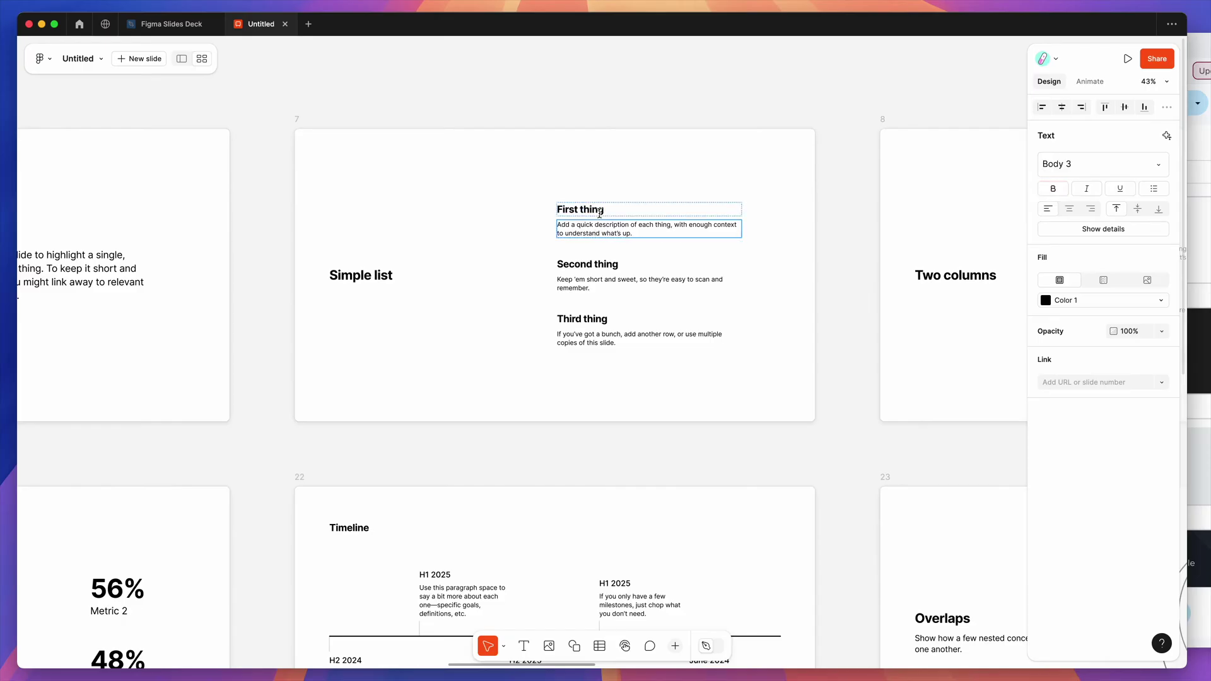
# Switch to the Google Slides presentation and inspect the First thing description and the Two columns heading as editable text.
pyautogui.click(1205, 137)
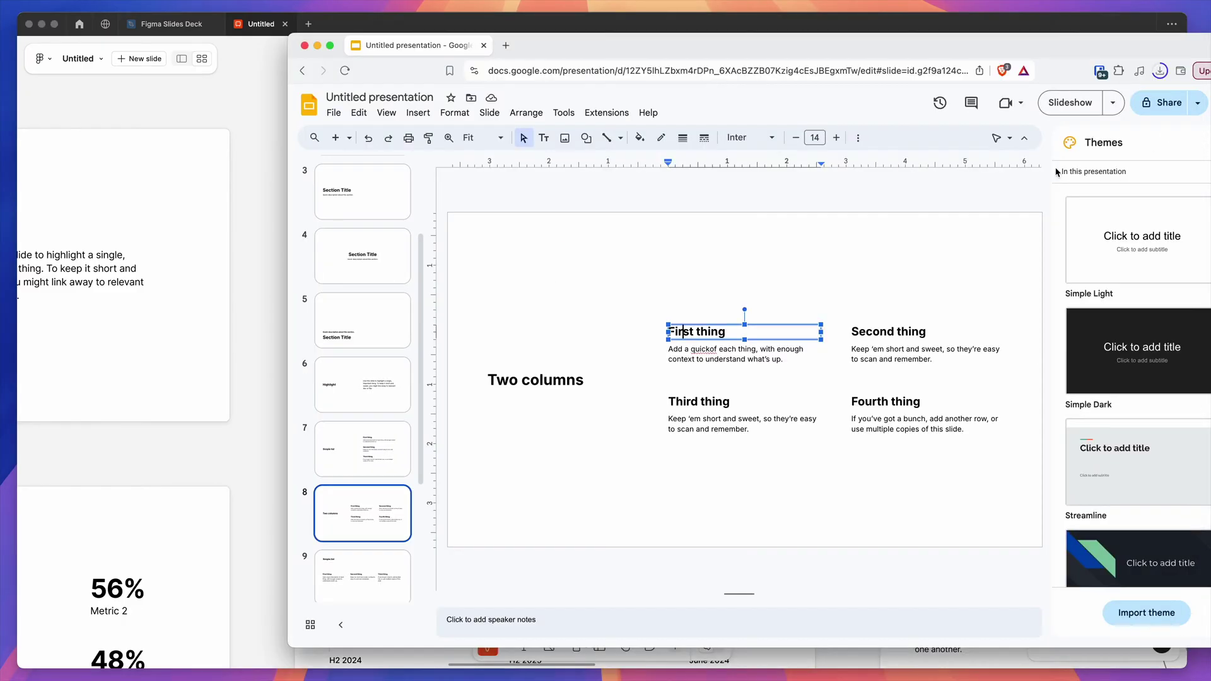
pyautogui.click(710, 348)
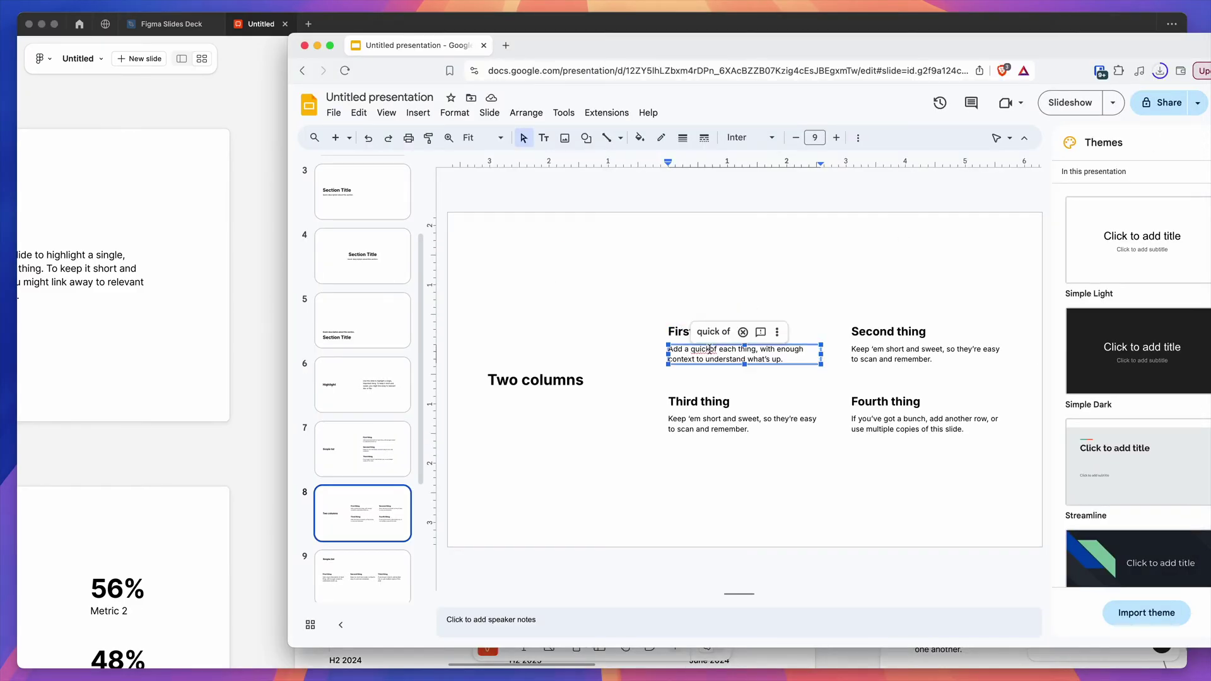
pyautogui.click(548, 377)
pyautogui.click(548, 377)
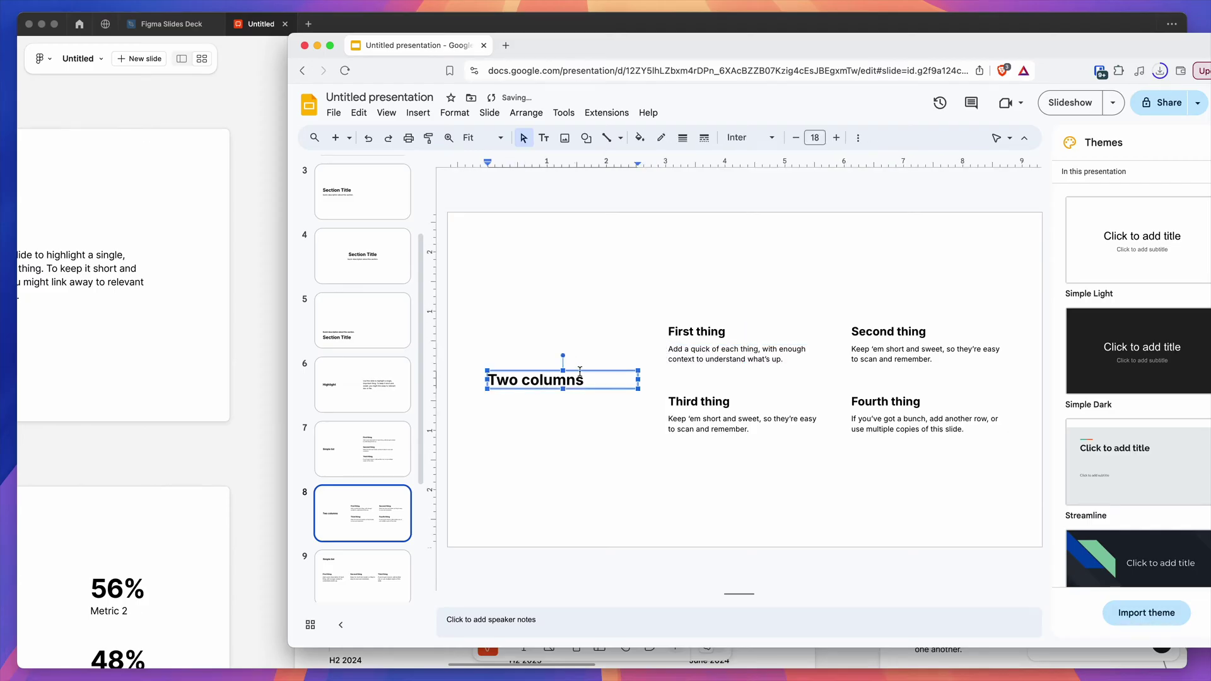
pyautogui.moveTo(593, 370); pyautogui.dragTo(601, 372)
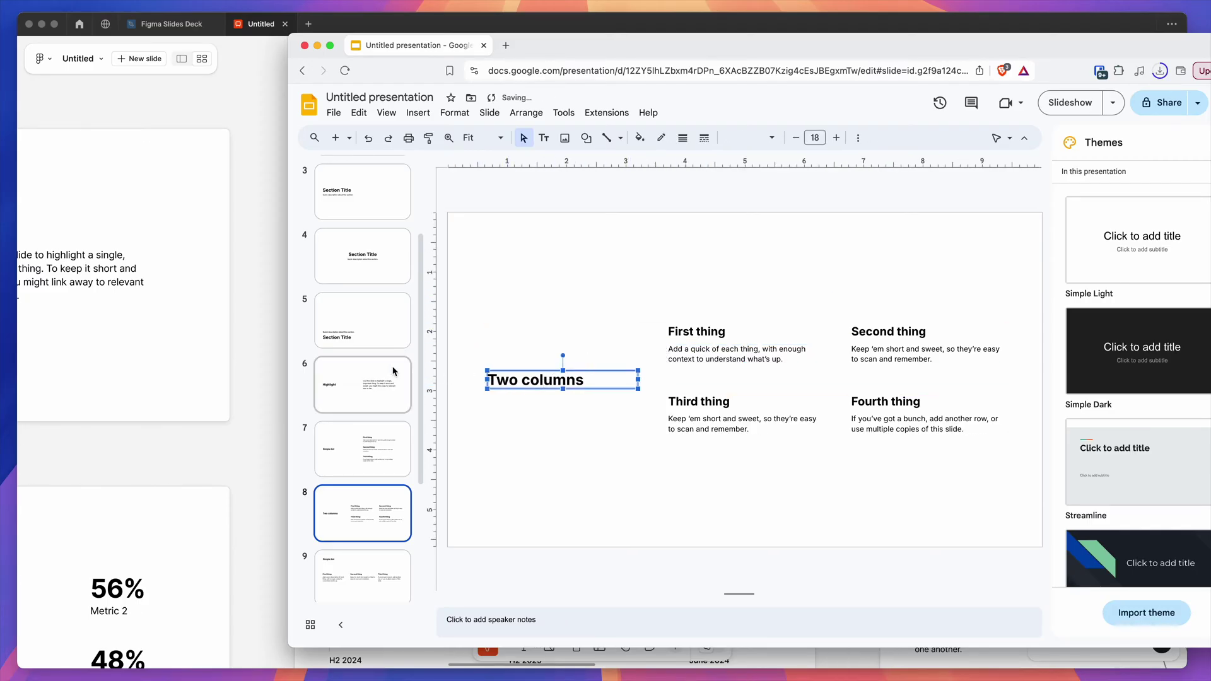
# Try moving, shrinking and deleting the grey rectangle behind Principle 1 on the Principles slide.
pyautogui.scroll(-3, 368, 363)
pyautogui.click(363, 503)
pyautogui.click(593, 419)
pyautogui.moveTo(610, 427); pyautogui.dragTo(586, 369)
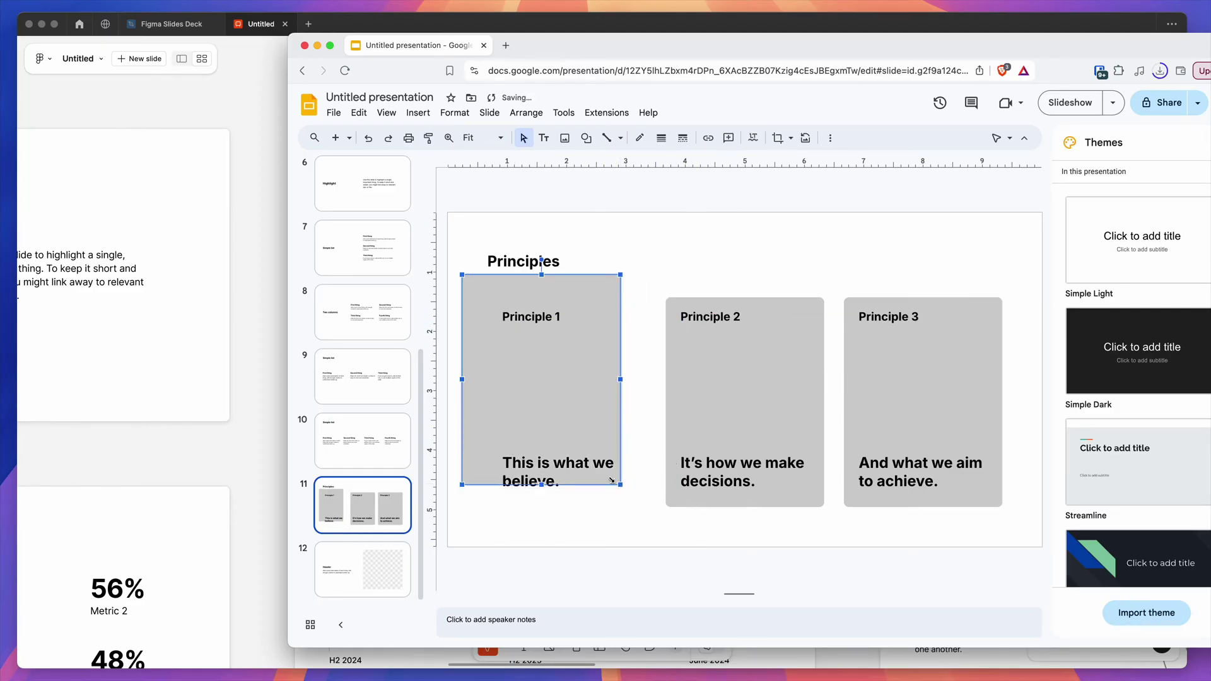
pyautogui.moveTo(621, 485); pyautogui.dragTo(556, 428)
pyautogui.press('Delete')
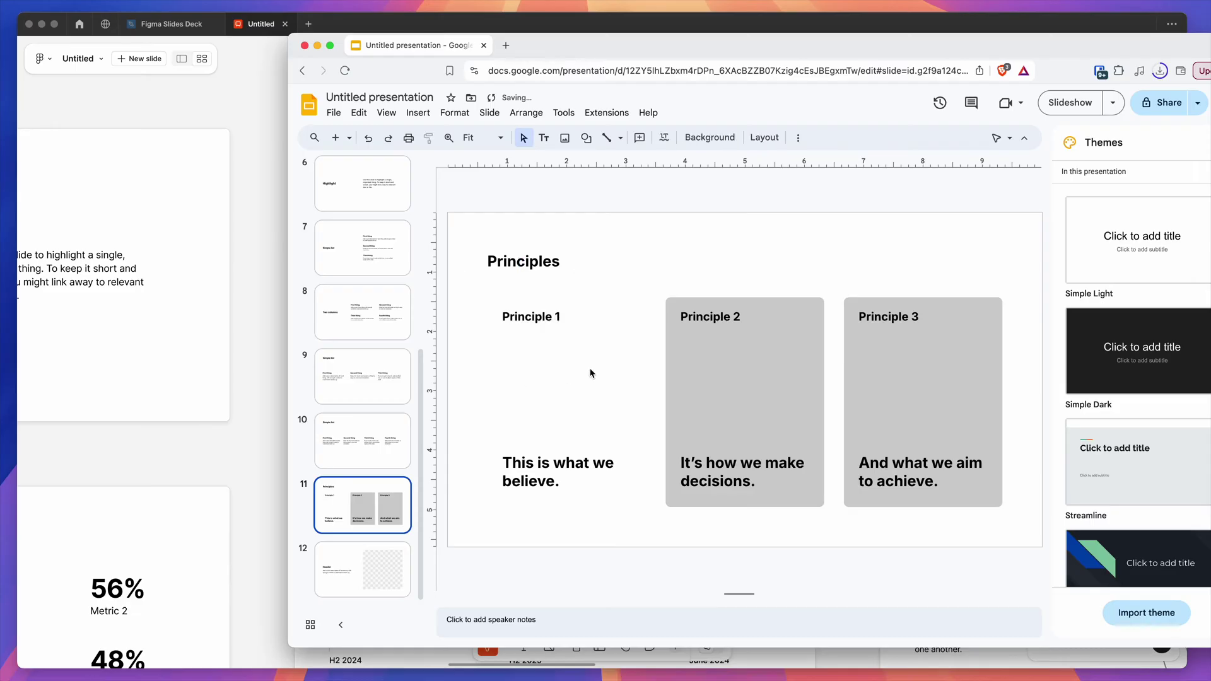
# Undo all edits to the Principle 1 rectangle and return to the first slide.
pyautogui.press('super+z')
pyautogui.press('super+z')
pyautogui.press('super+z')
pyautogui.press('super+z')
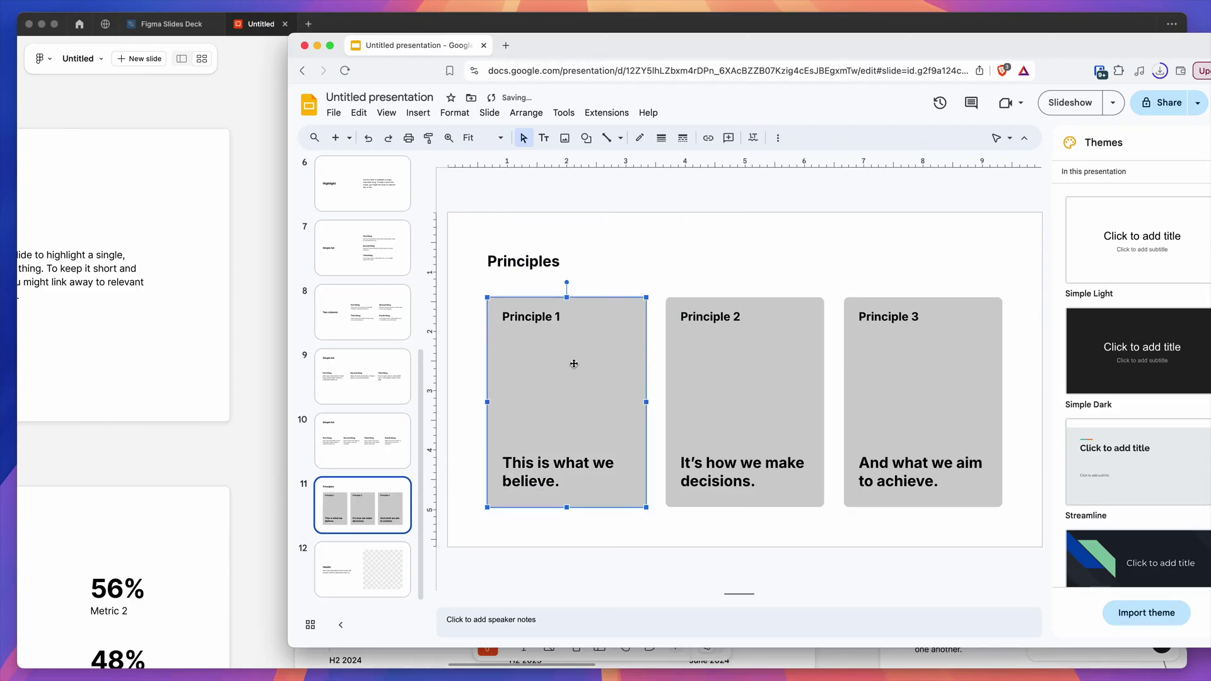
pyautogui.press('super+z')
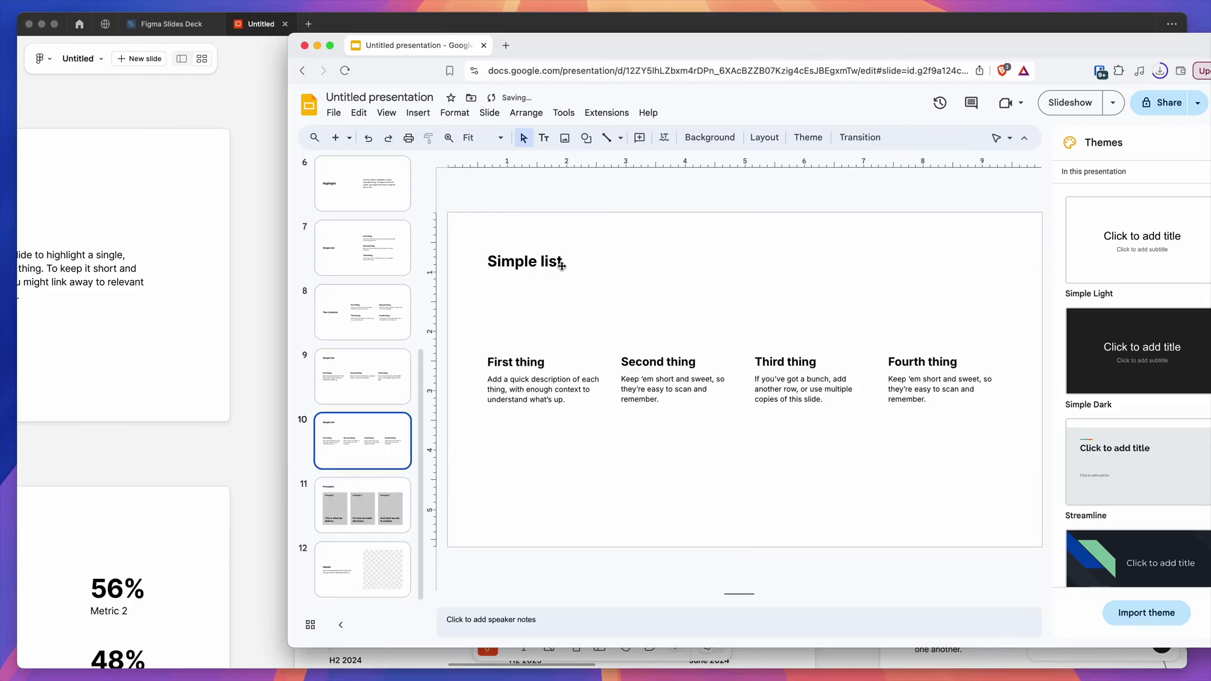
pyautogui.scroll(5, 382, 240)
pyautogui.click(363, 209)
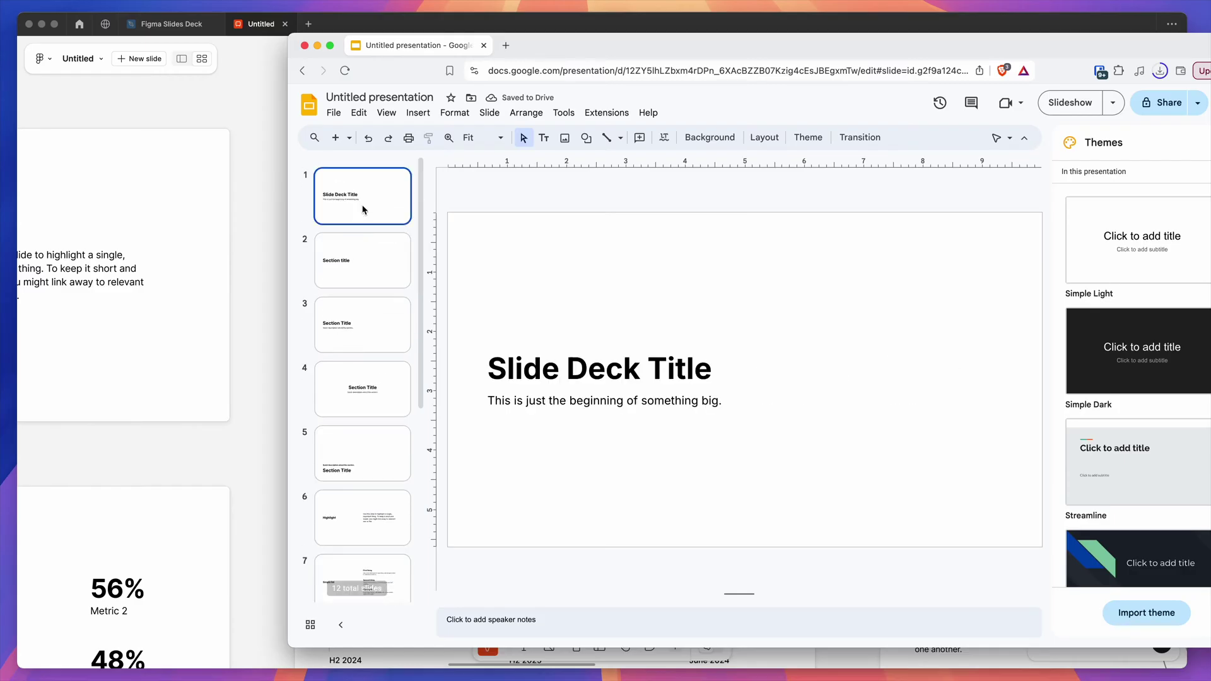
# Switch back to the Figma Slides Deck file and create a new Figma Slides file from there.
pyautogui.click(259, 191)
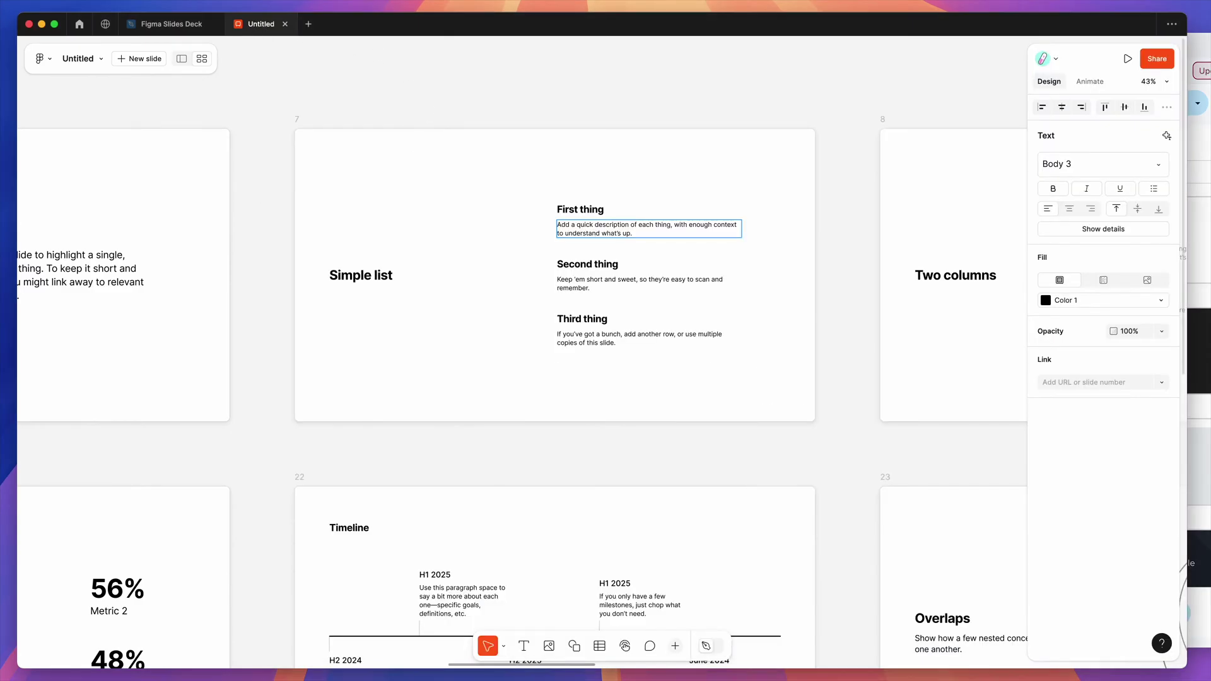
pyautogui.press('Escape')
pyautogui.click(147, 24)
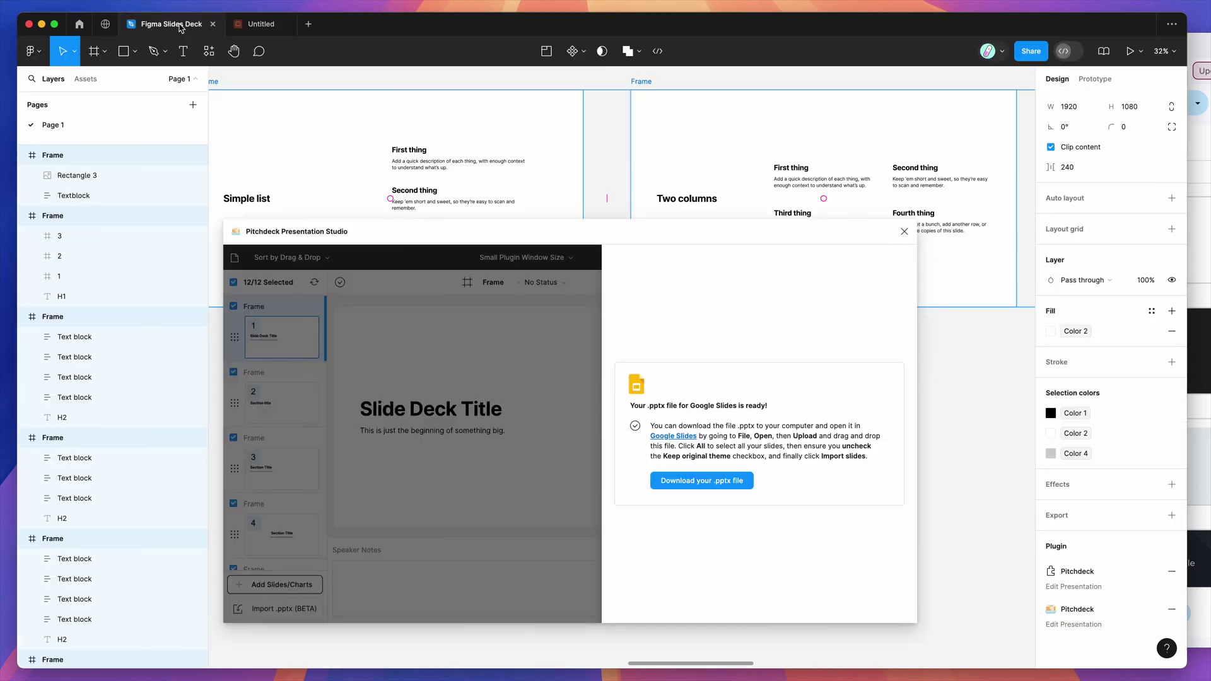
pyautogui.click(31, 51)
pyautogui.moveTo(48, 114)
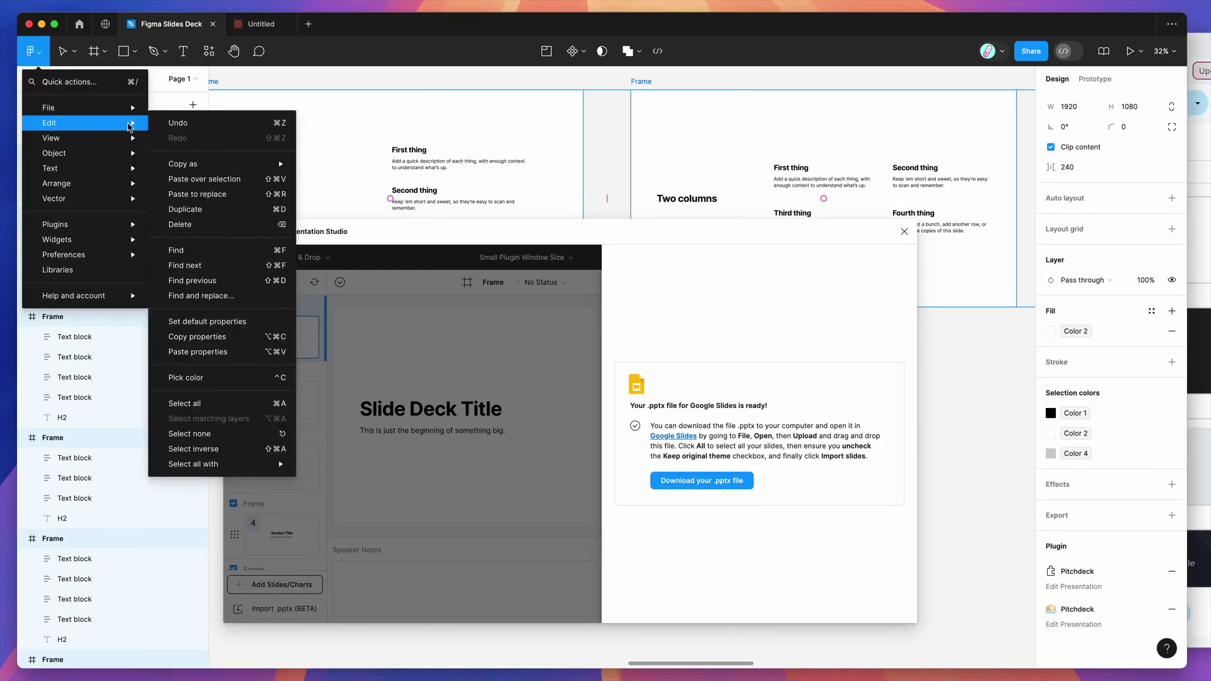
pyautogui.click(177, 138)
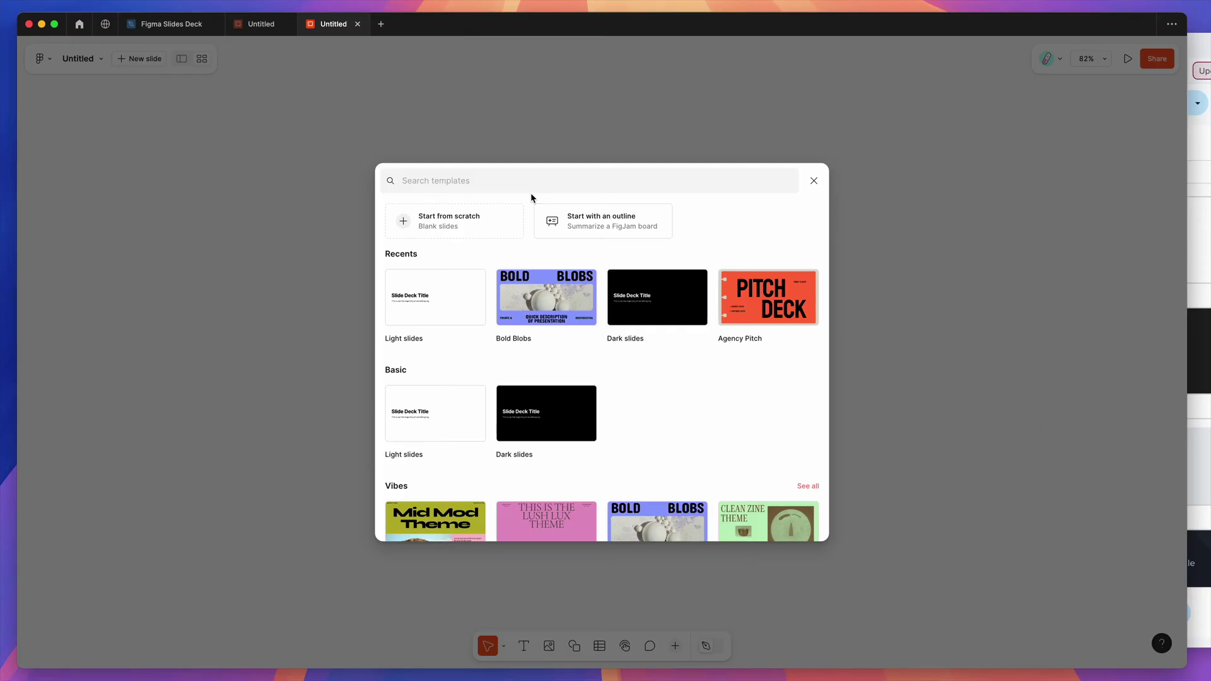
# Add all slides of the Agency Pitch template to the new slides file.
pyautogui.moveTo(673, 294)
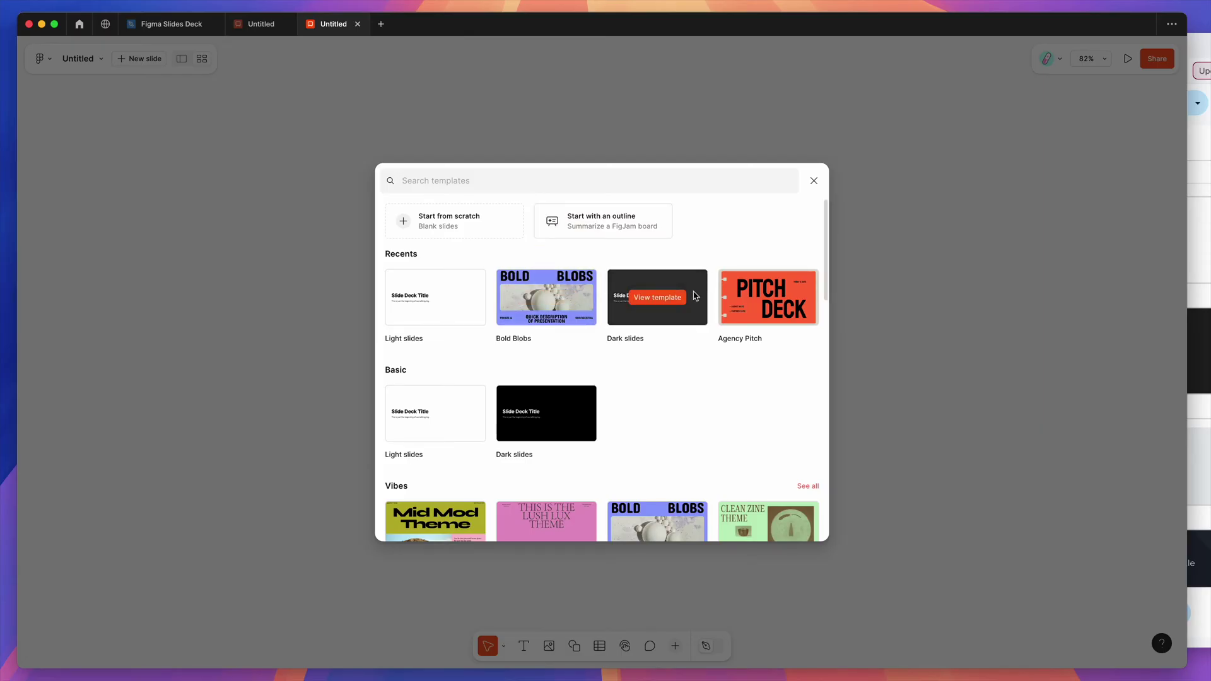
pyautogui.moveTo(767, 302)
pyautogui.click(764, 304)
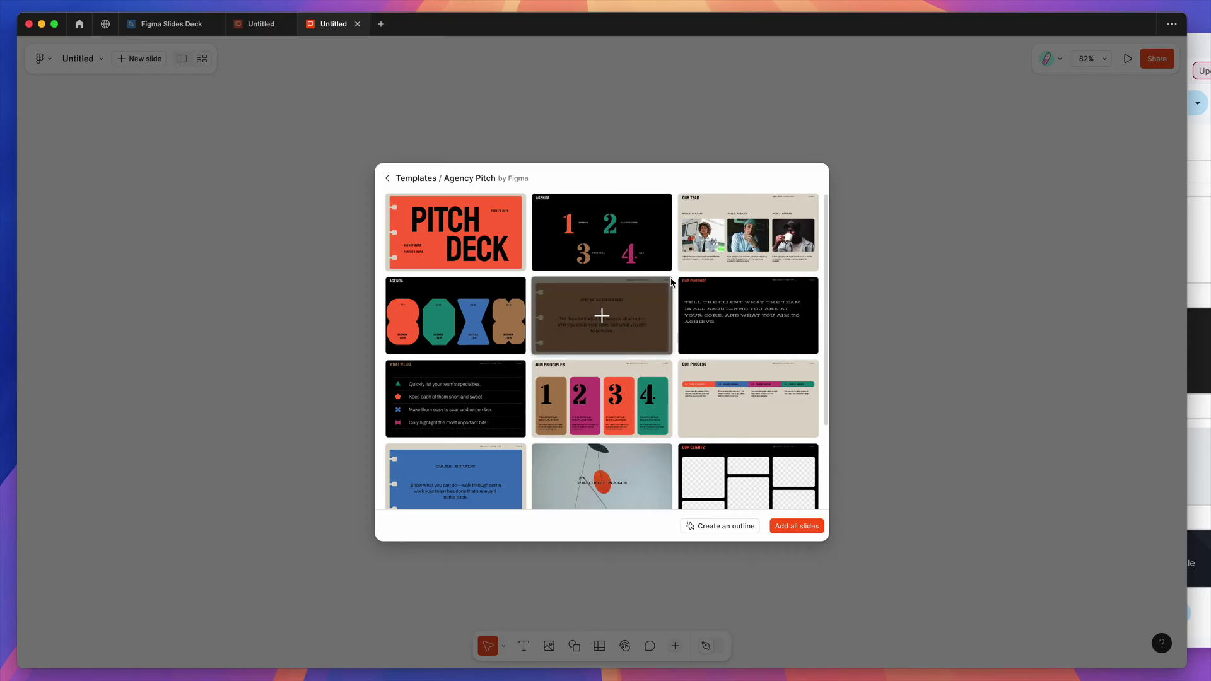
pyautogui.click(797, 526)
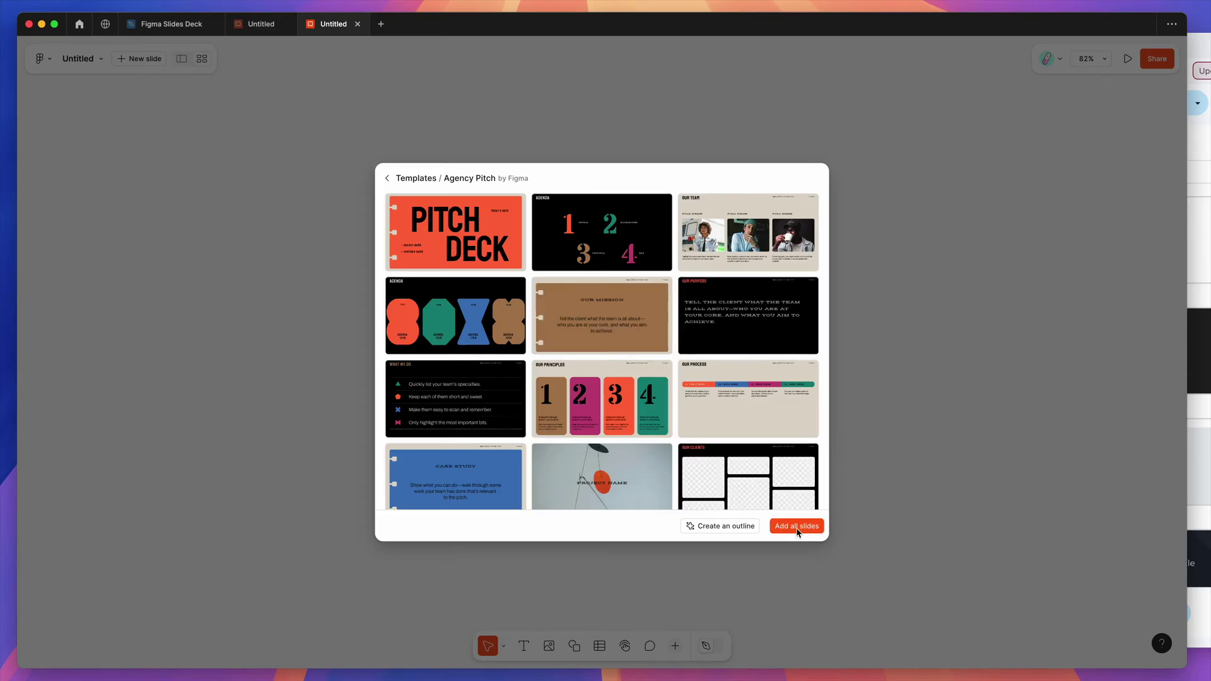
# Select every slide of the Agency Pitch deck and copy them.
pyautogui.scroll(-5, 727, 454)
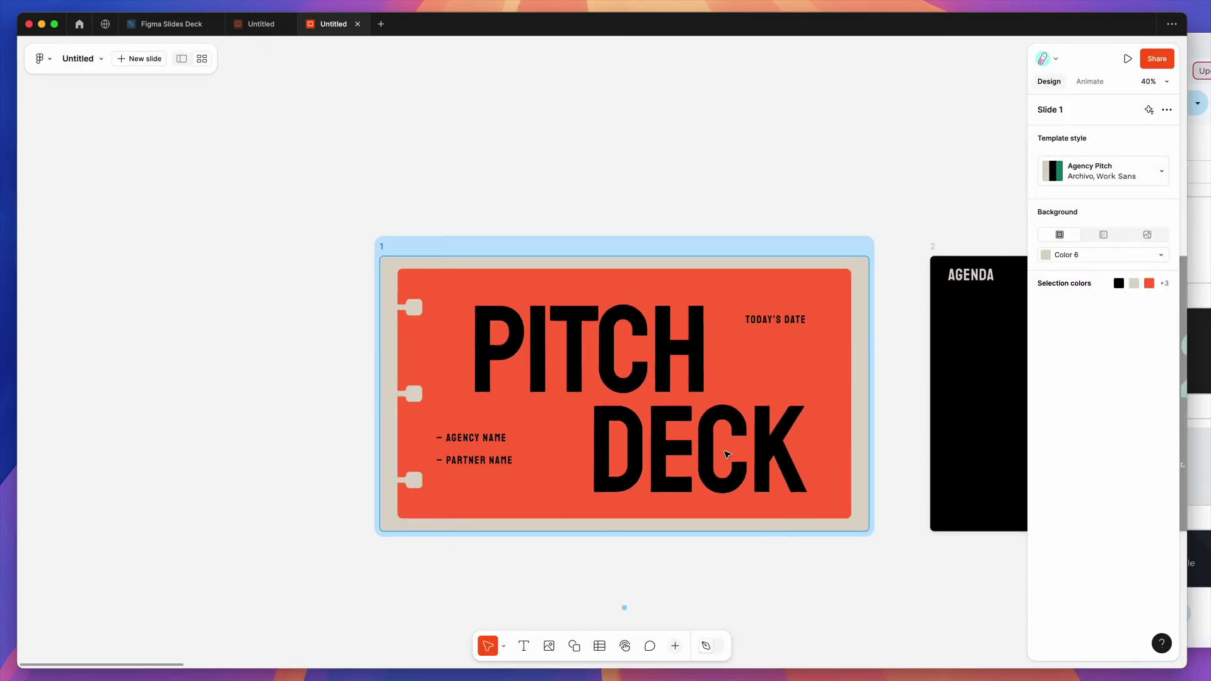
pyautogui.hscroll(6, 727, 454)
pyautogui.scroll(-4, 727, 453)
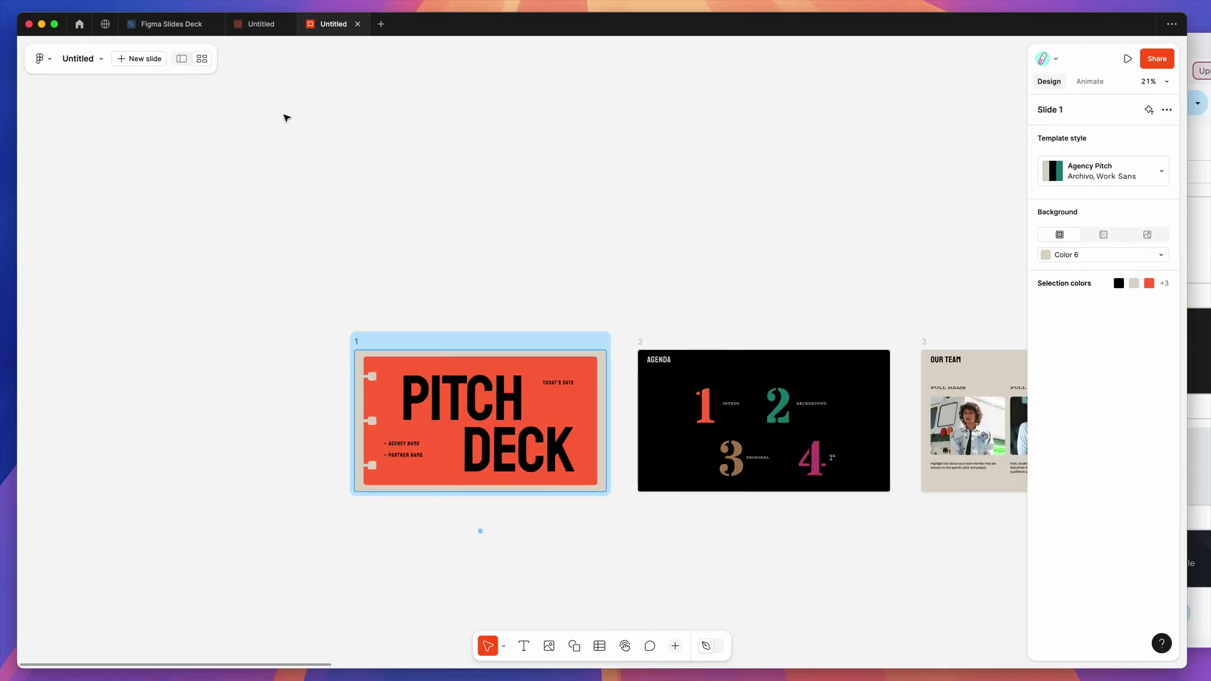
pyautogui.scroll(-6, 476, 246)
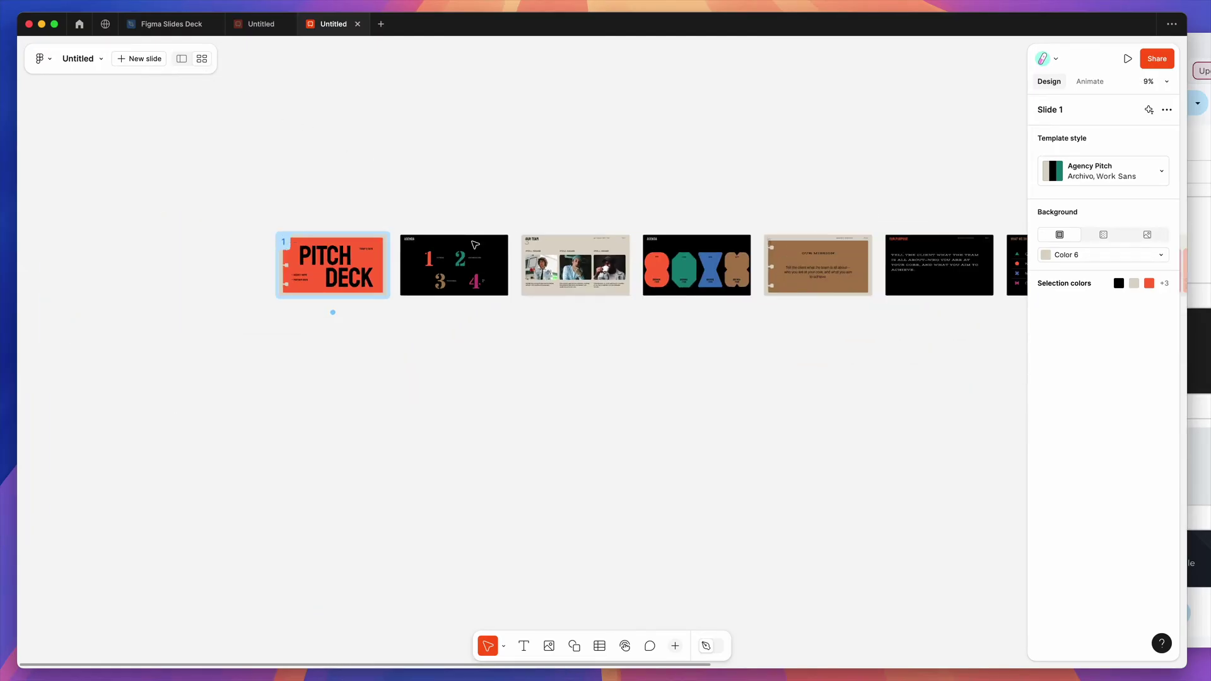
pyautogui.click(487, 183)
pyautogui.hscroll(2, 487, 184)
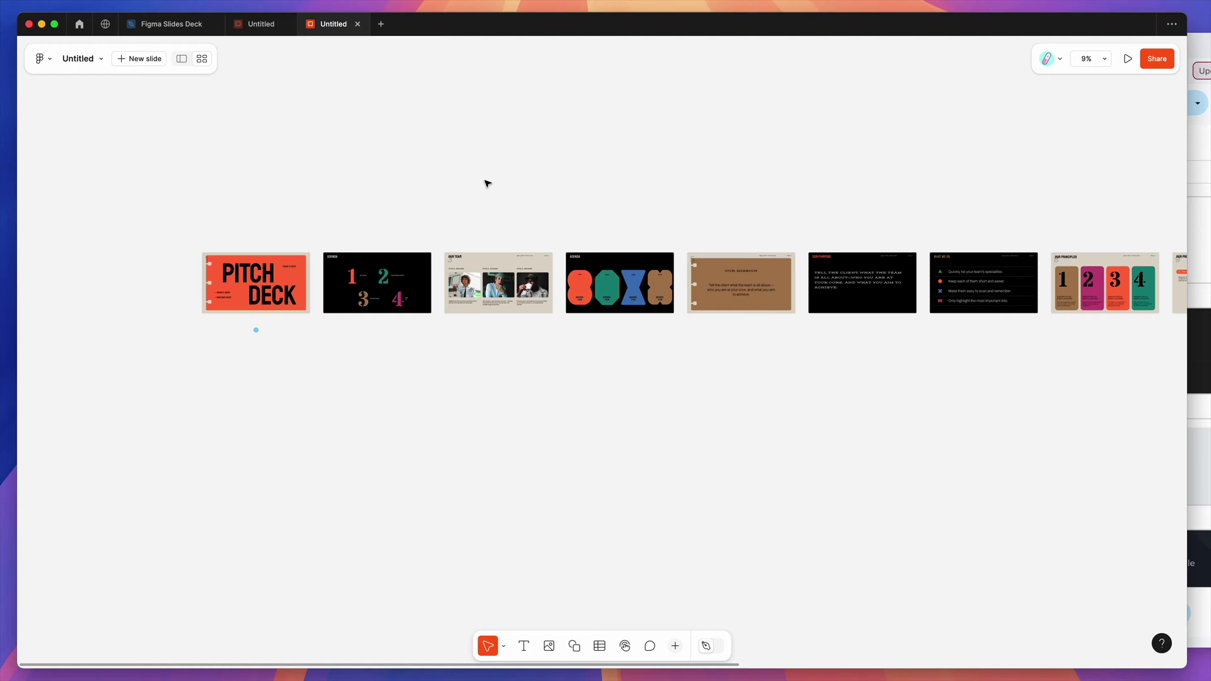
pyautogui.press('super+a')
pyautogui.scroll(3, 487, 183)
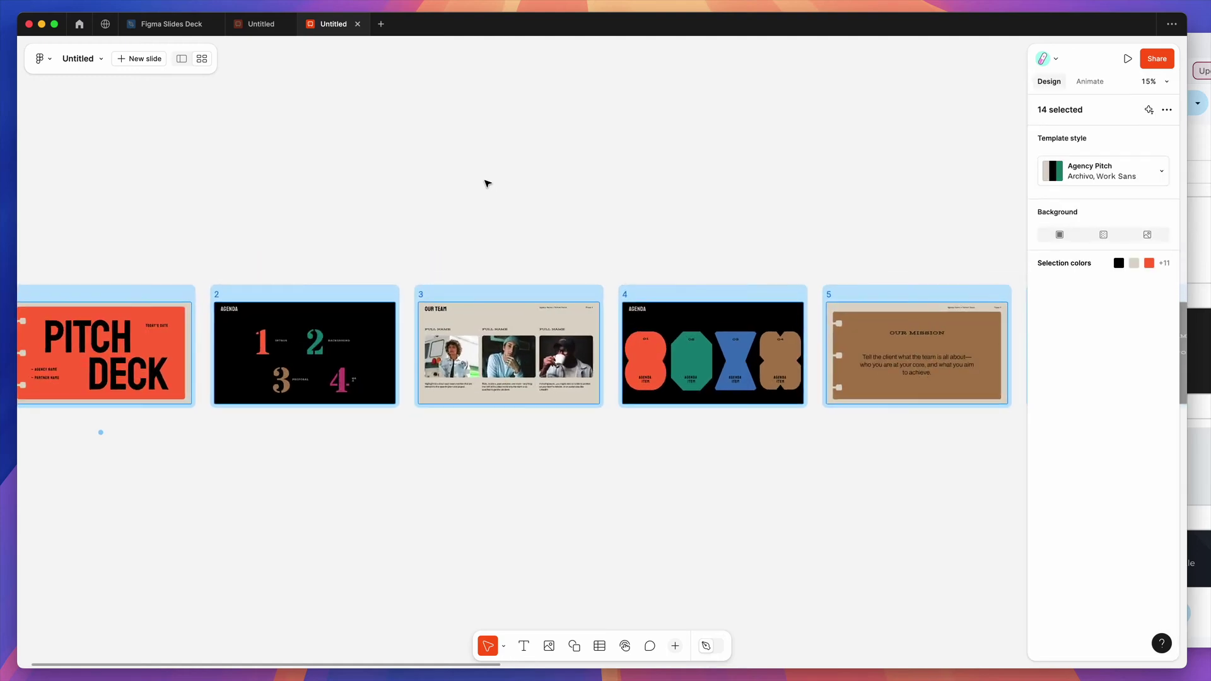
pyautogui.hscroll(3, 486, 184)
pyautogui.scroll(-6, 487, 184)
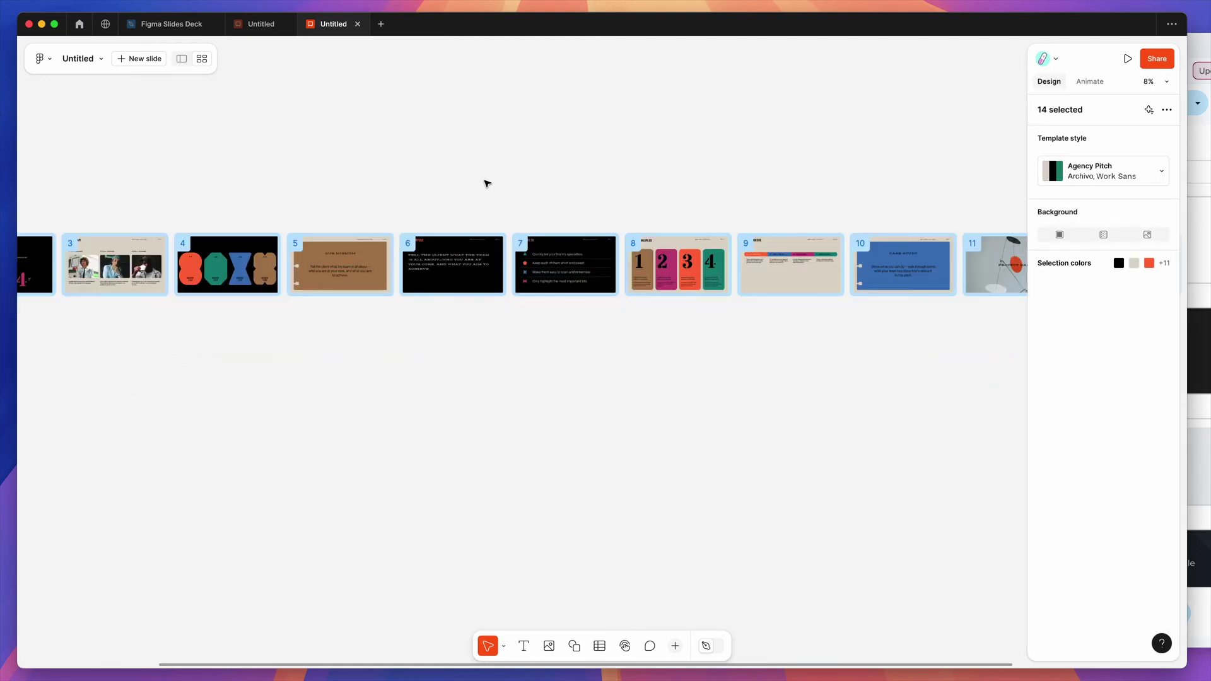
pyautogui.scroll(3, 487, 184)
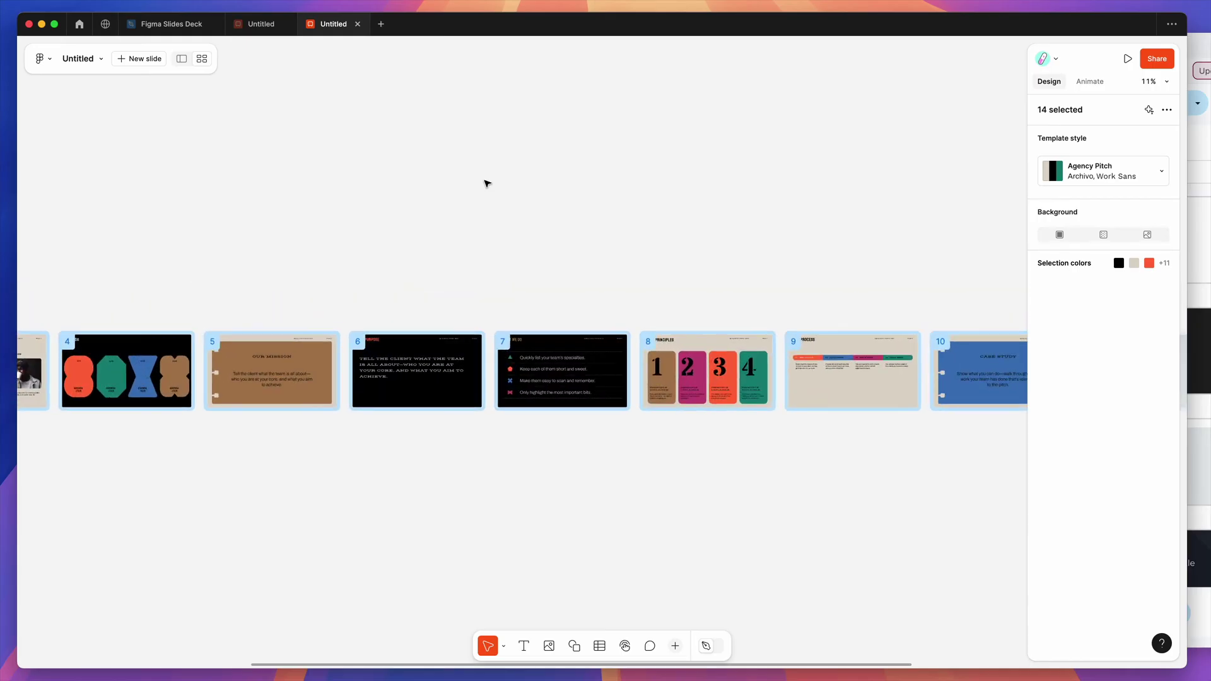
pyautogui.rightClick(554, 376)
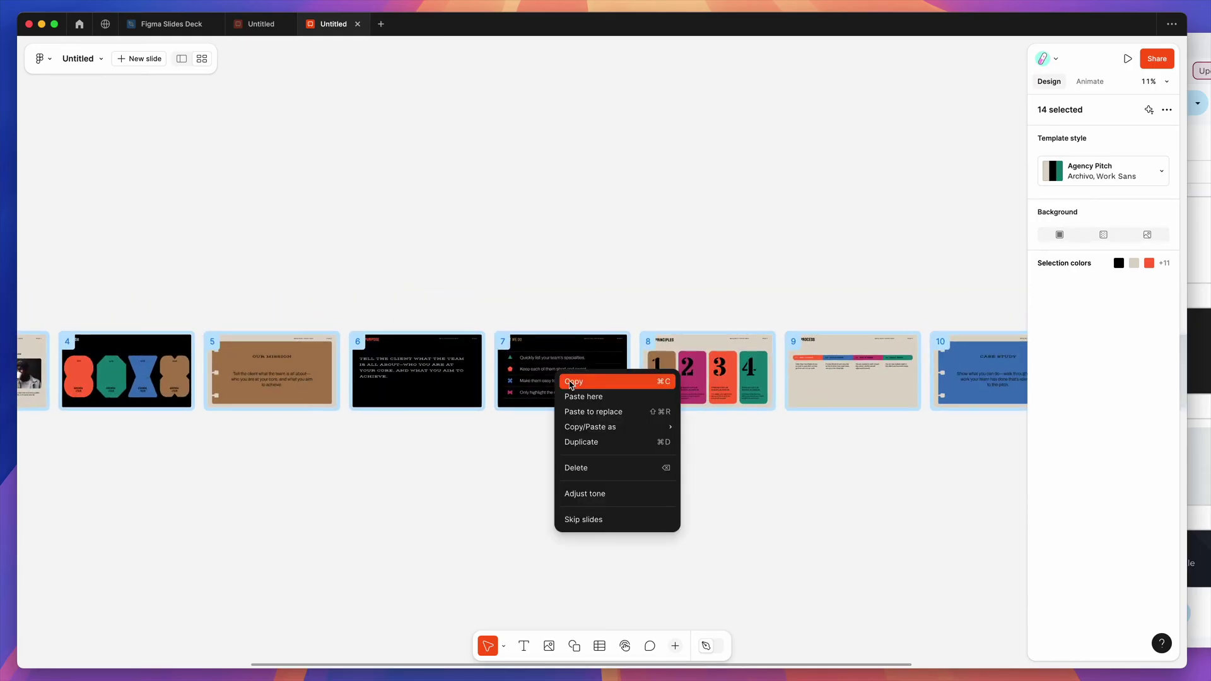
pyautogui.click(574, 382)
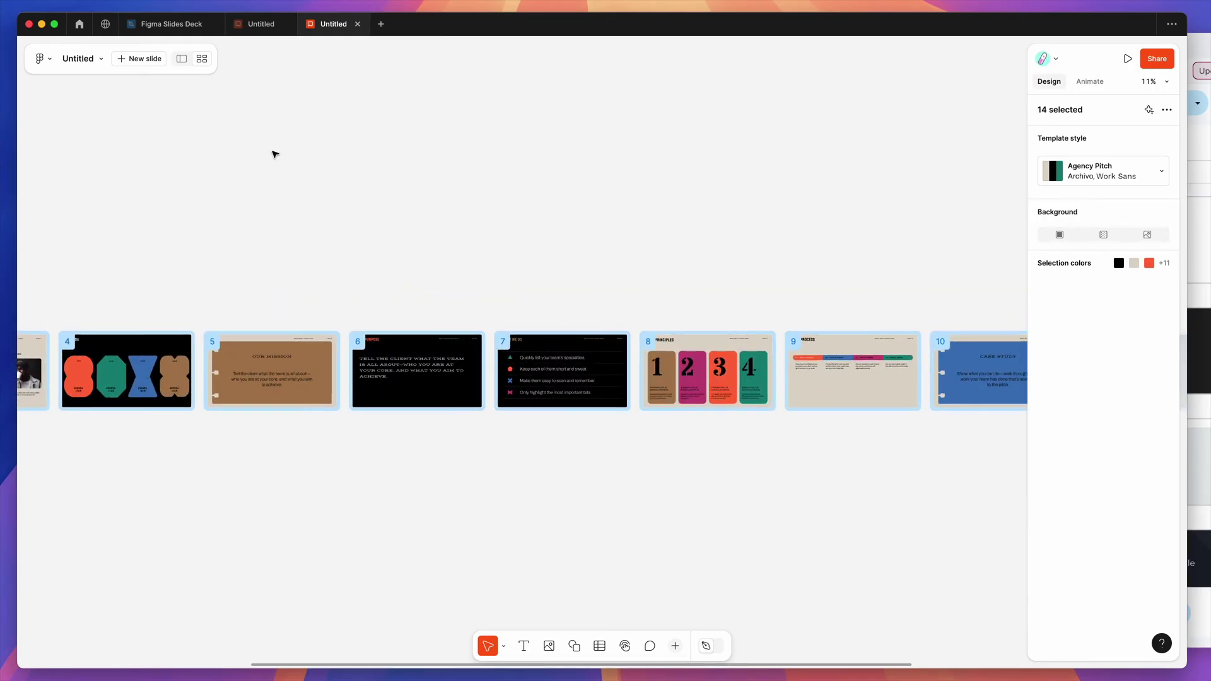
# Add a new page to the Figma Slides Deck file and paste the copied slides onto it.
pyautogui.click(187, 32)
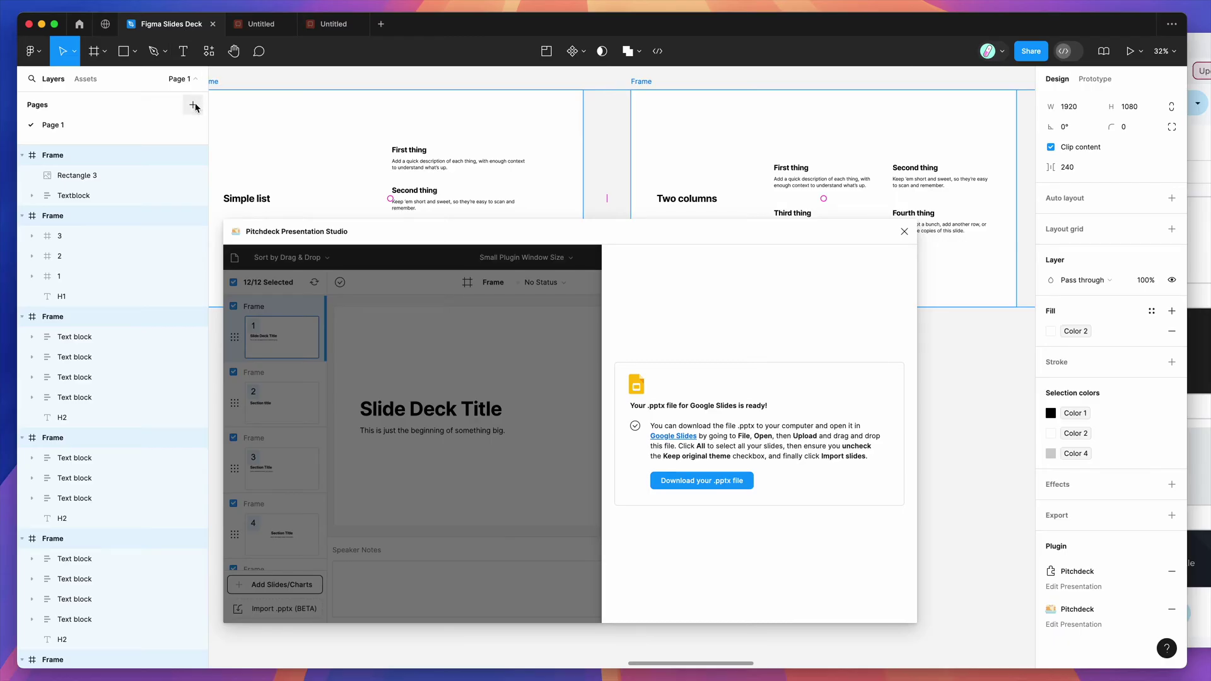
pyautogui.click(372, 339)
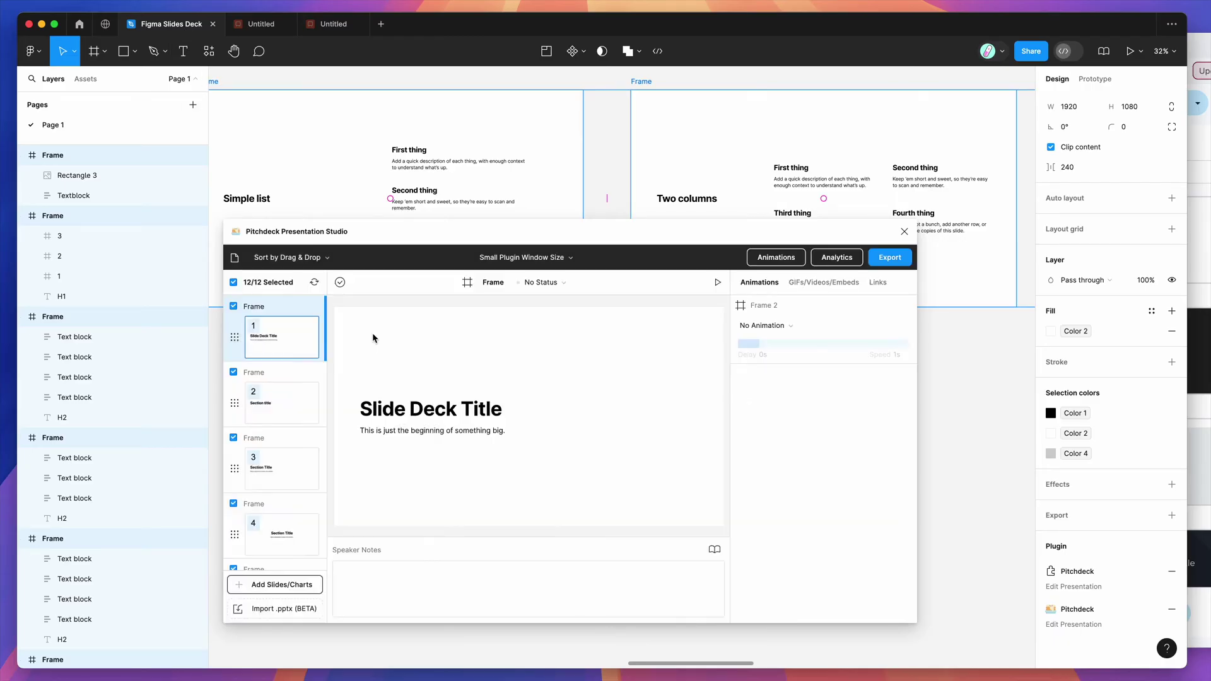
pyautogui.click(193, 105)
pyautogui.click(365, 159)
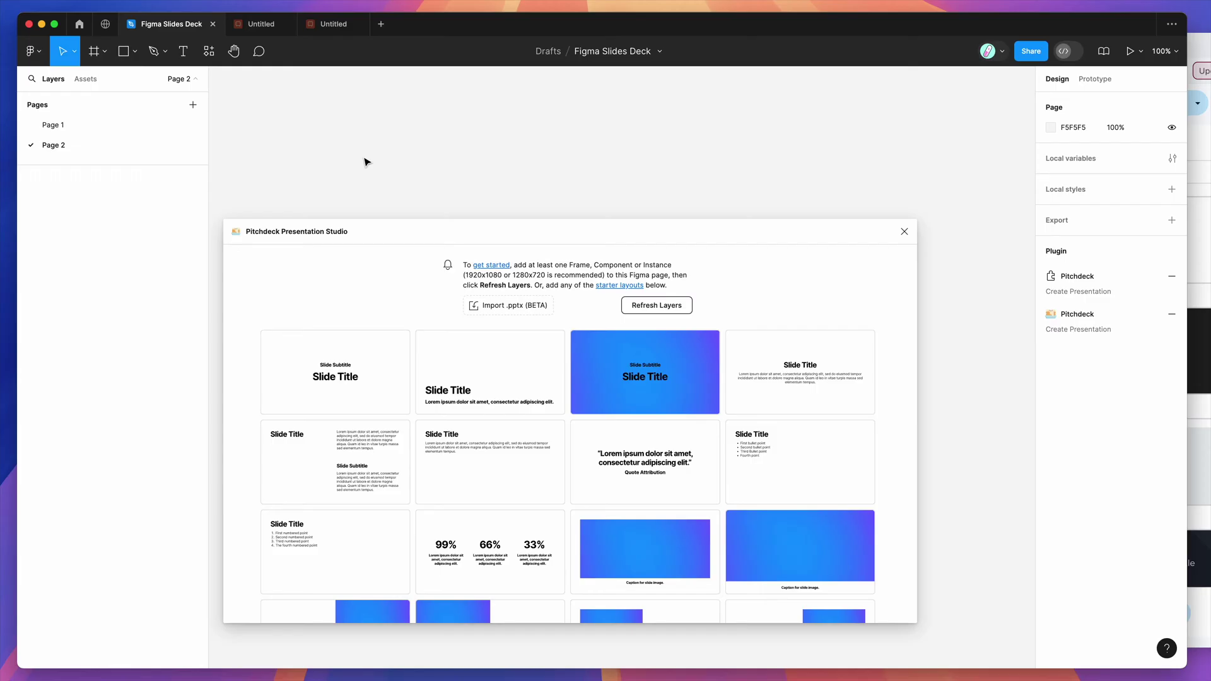
pyautogui.rightClick(301, 125)
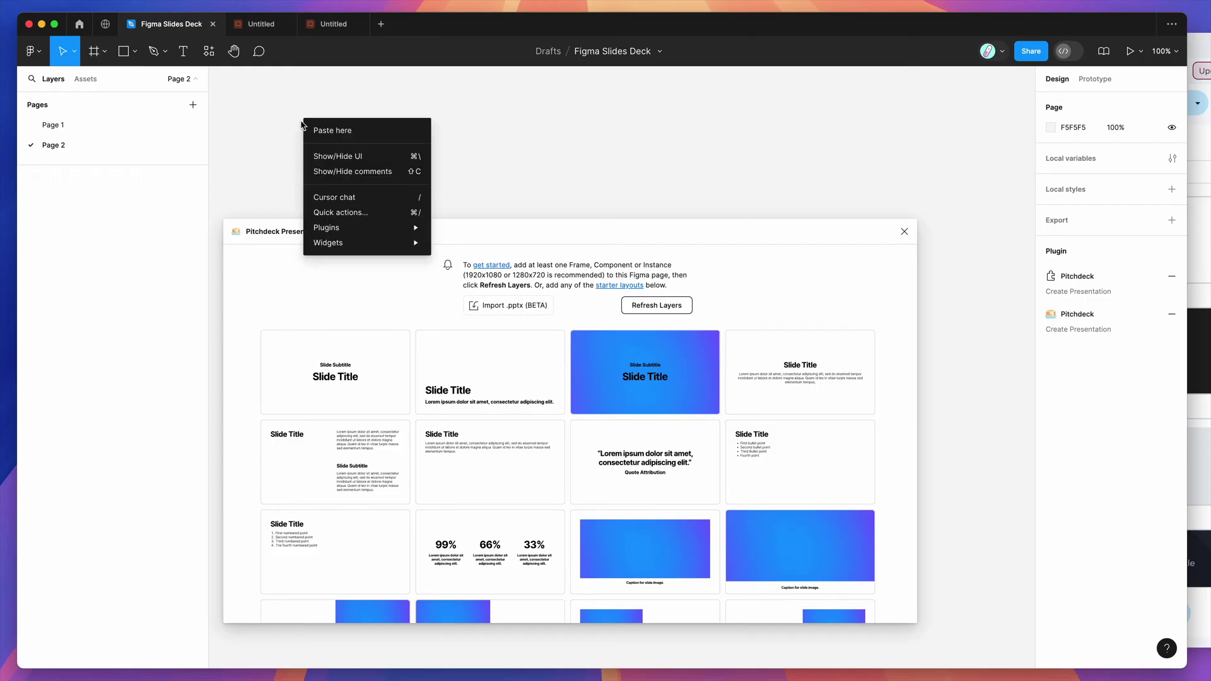
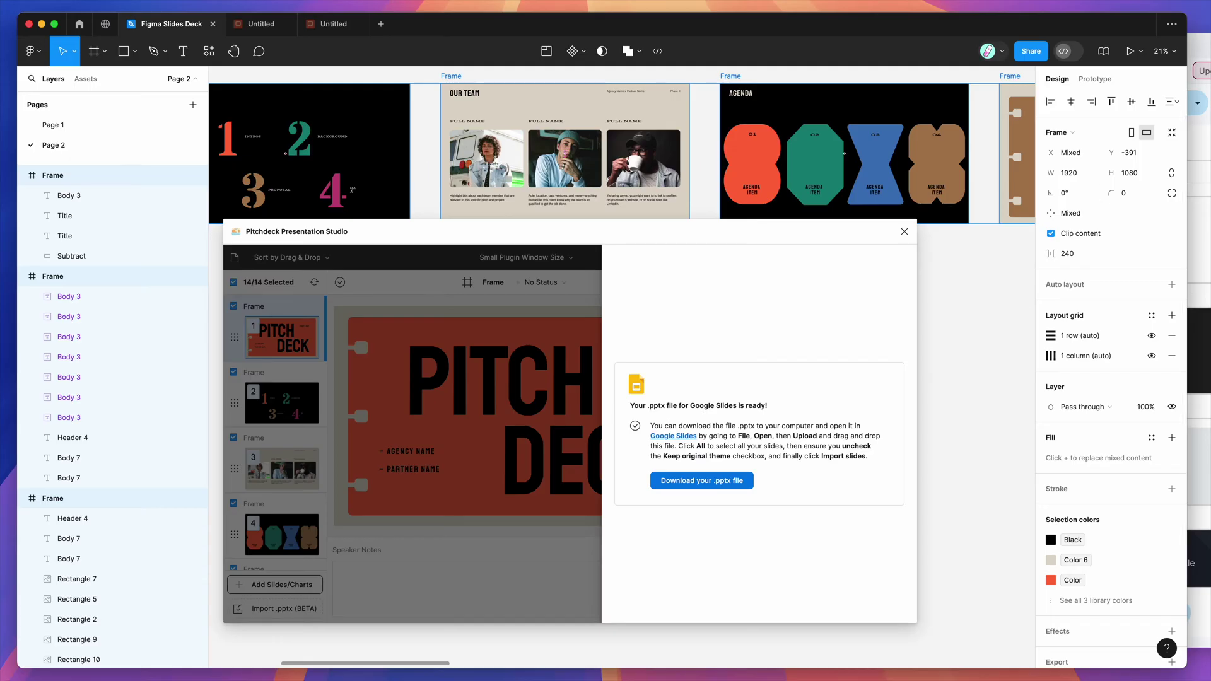
# Switch to Google Slides and create a new blank presentation.
pyautogui.click(1202, 55)
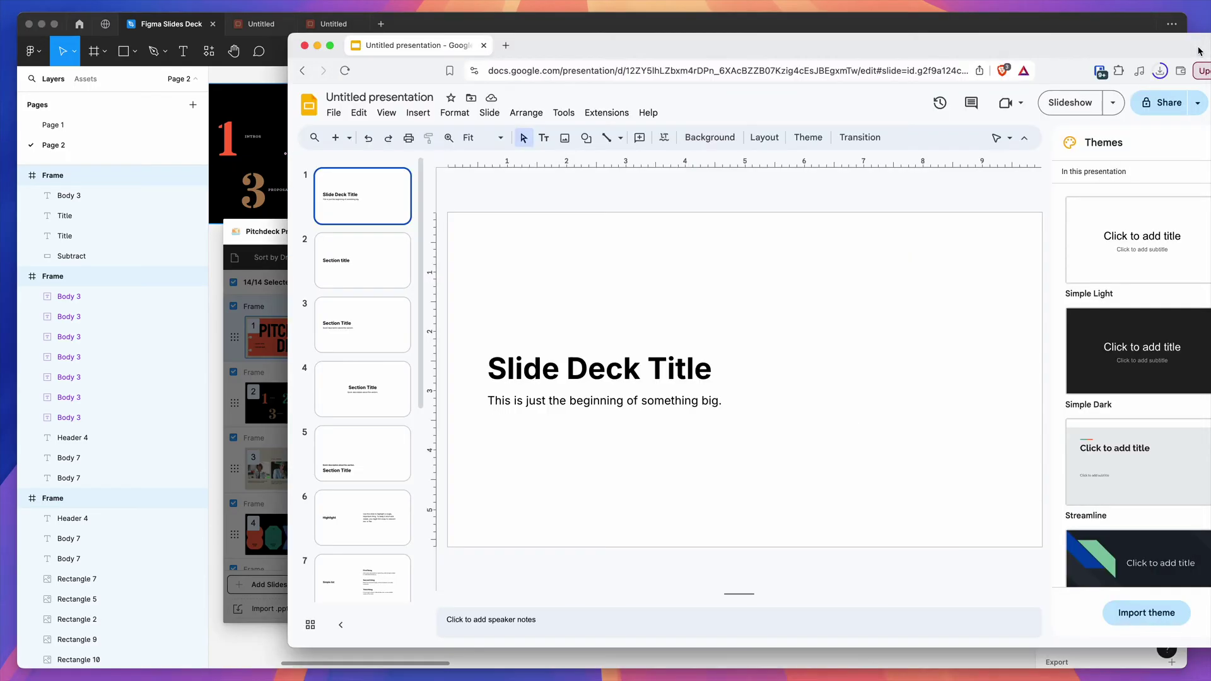
pyautogui.click(335, 113)
pyautogui.moveTo(354, 135)
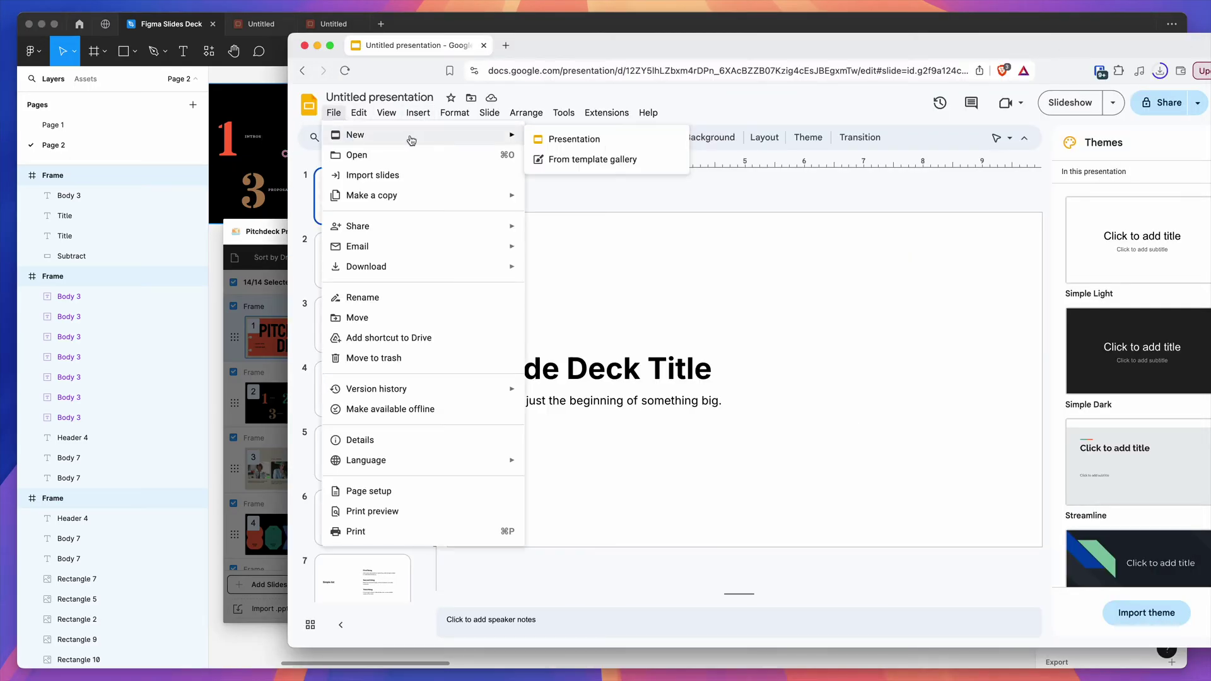
pyautogui.click(538, 139)
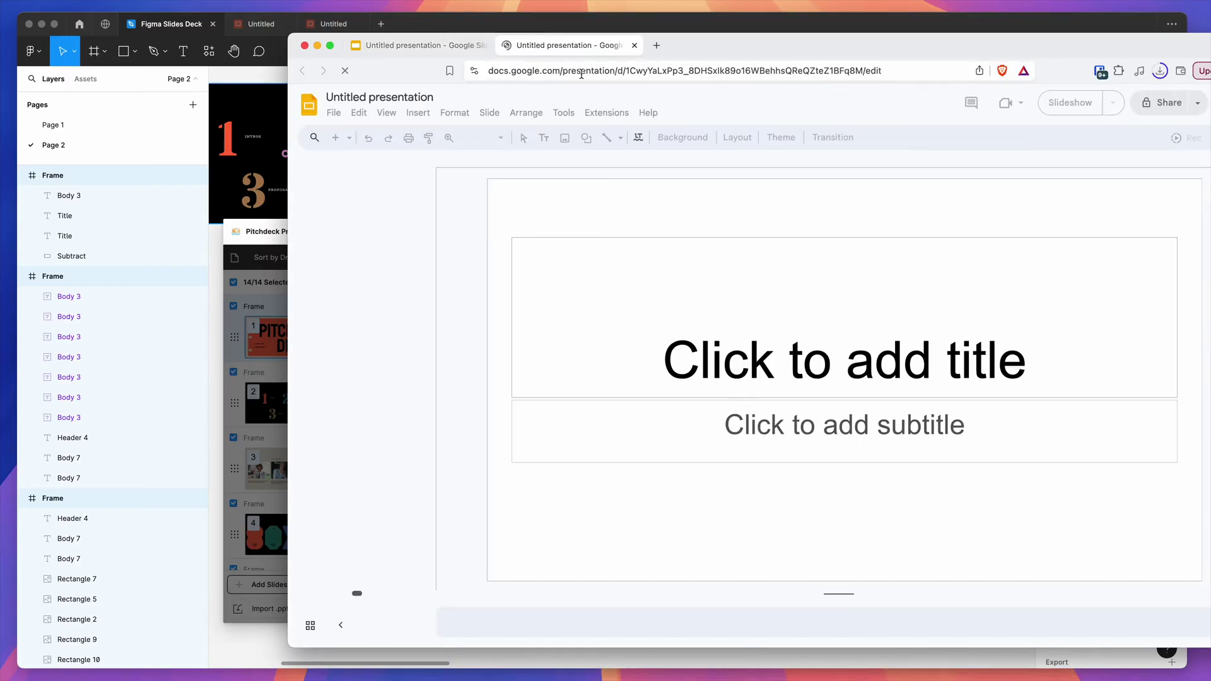
# Start importing slides into the blank presentation and upload the exported Figma Slides Deck .pptx file from the computer.
pyautogui.click(334, 112)
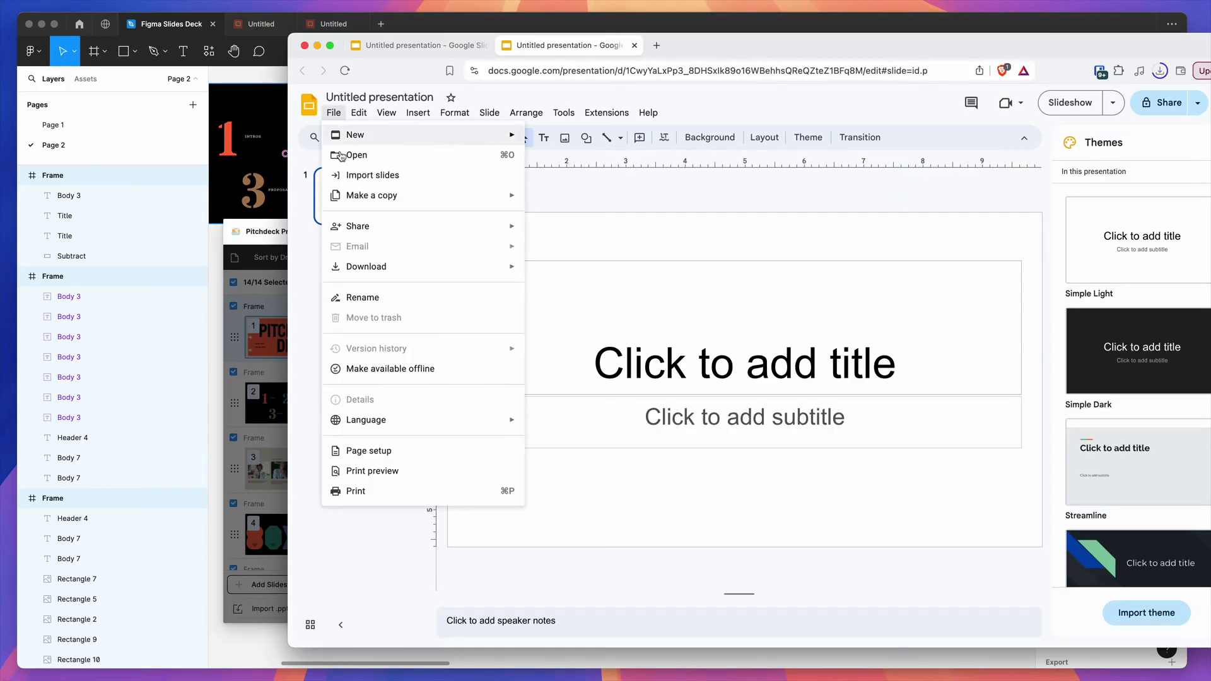
pyautogui.click(381, 176)
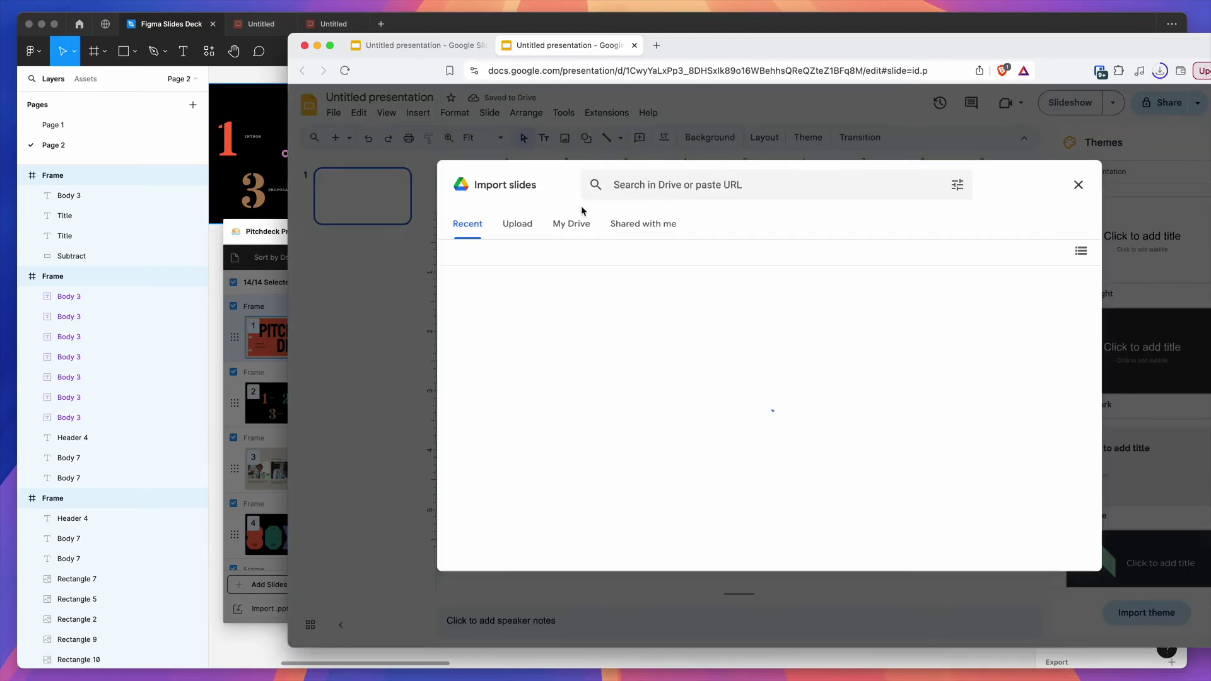
pyautogui.click(517, 224)
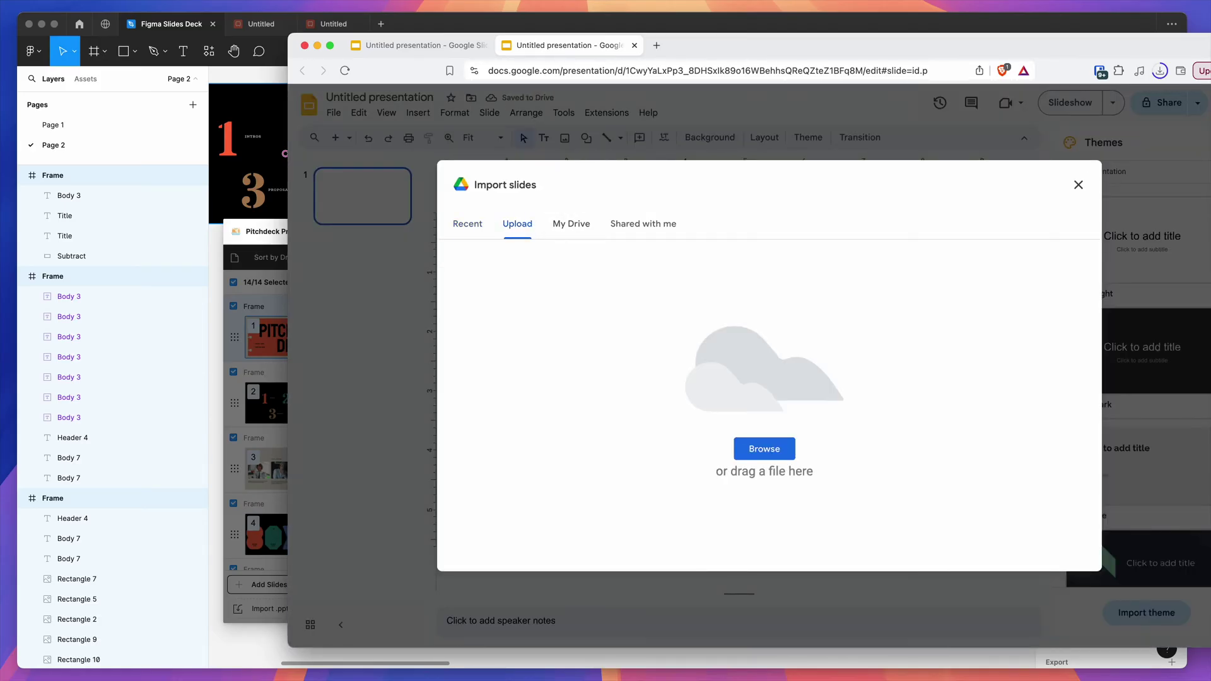
pyautogui.moveTo(1145, 141); pyautogui.dragTo(716, 362)
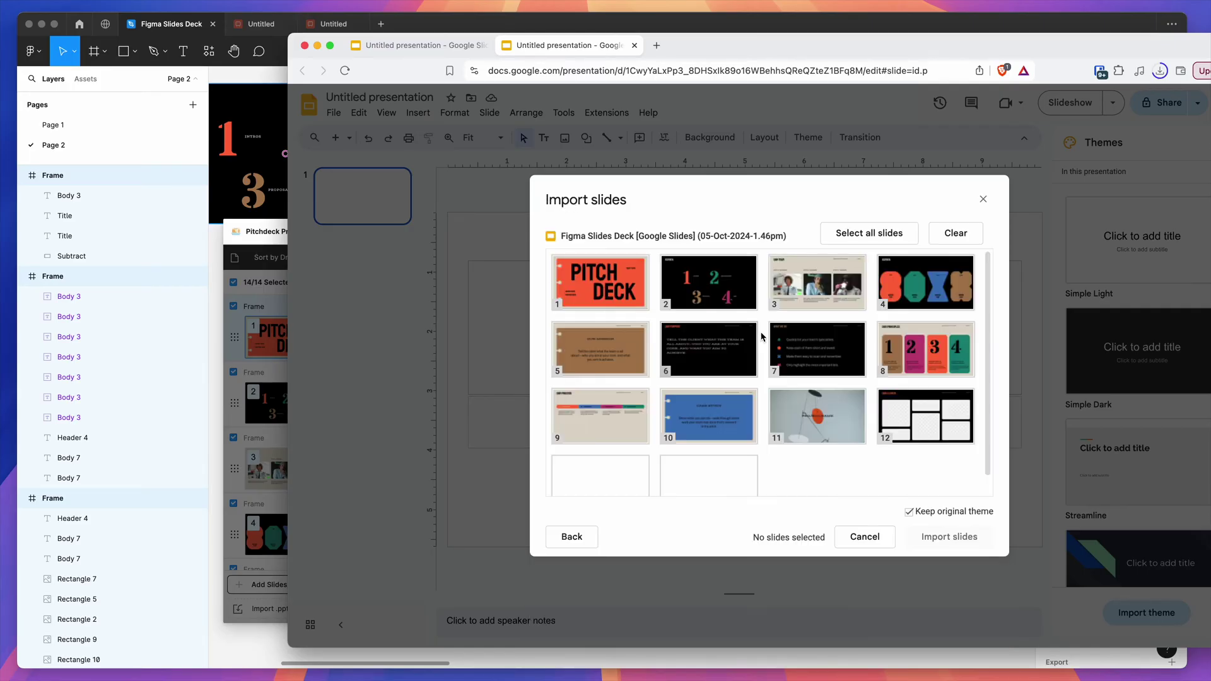
# Import all 14 slides without keeping the original theme, and delete the blank first slide.
pyautogui.click(862, 237)
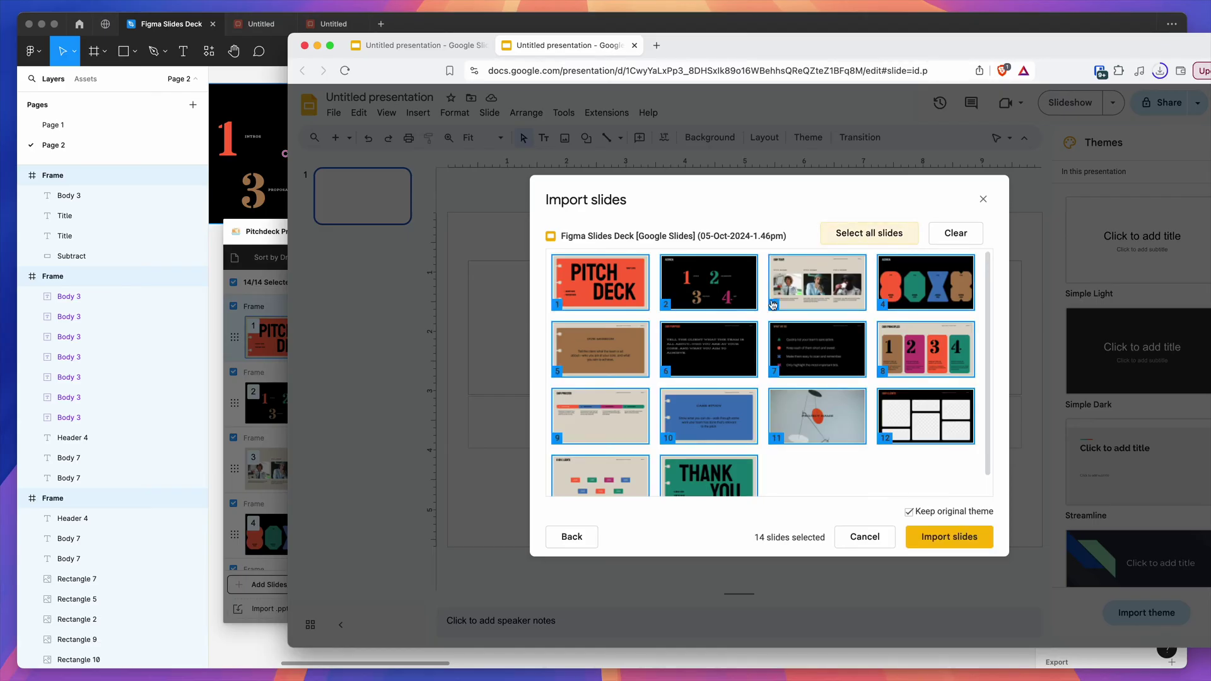
pyautogui.scroll(-1, 757, 410)
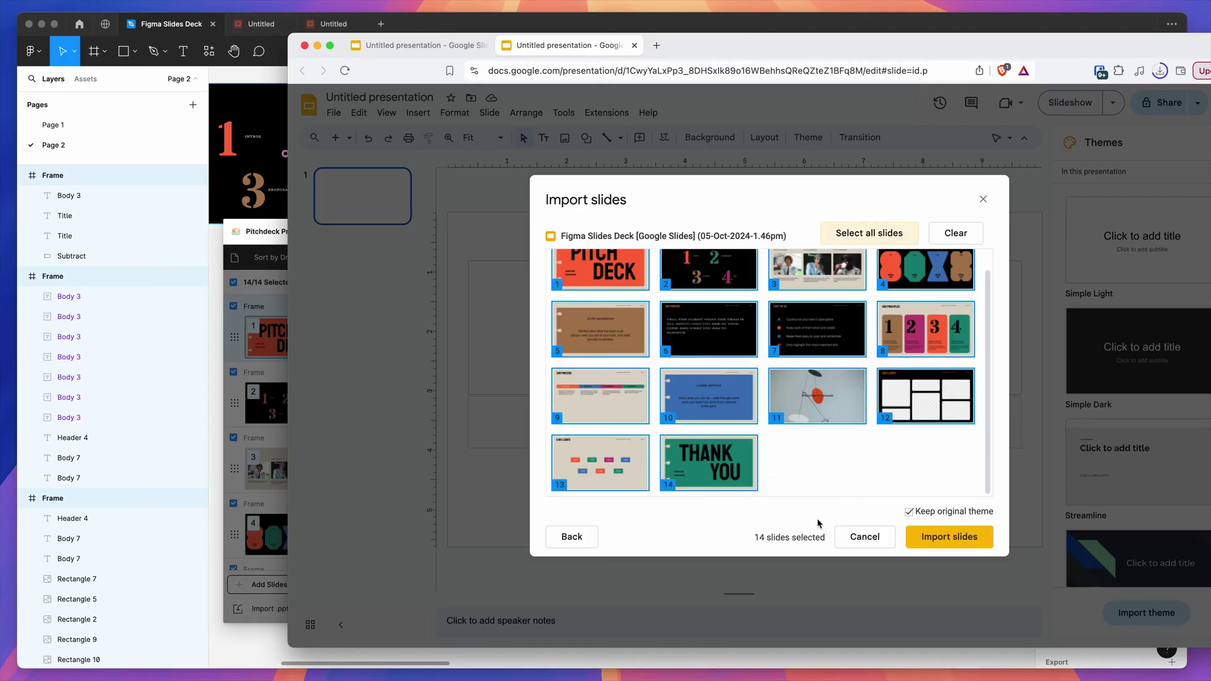
pyautogui.click(909, 513)
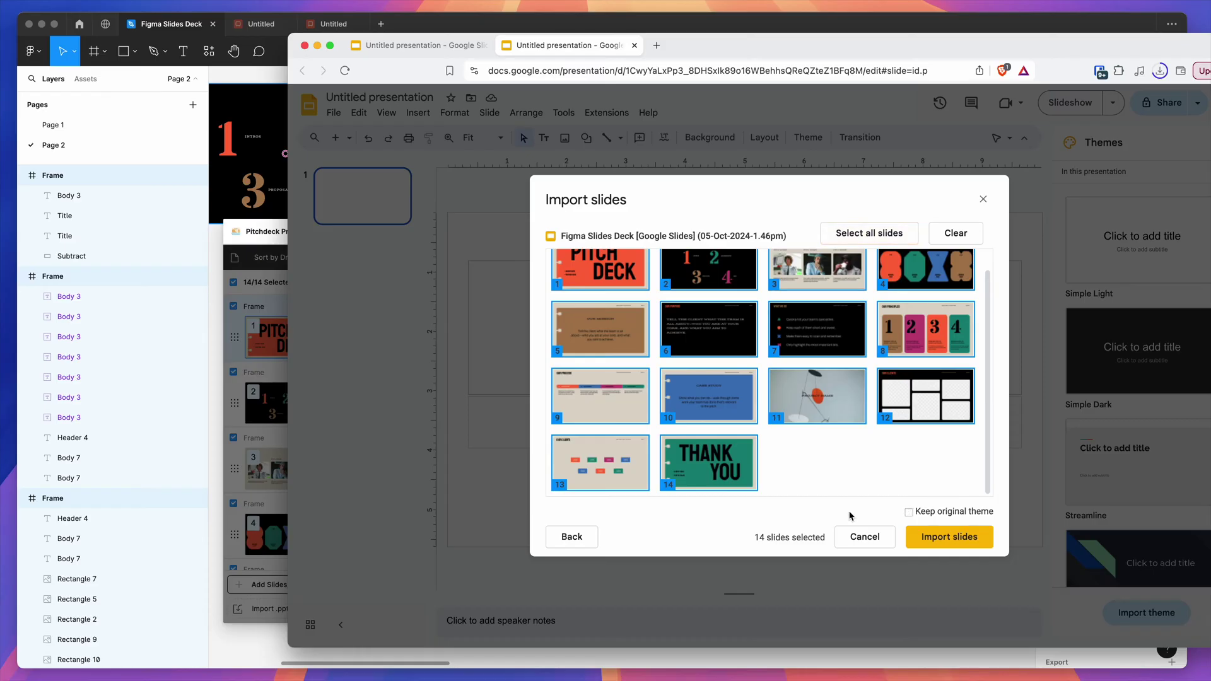
pyautogui.click(935, 541)
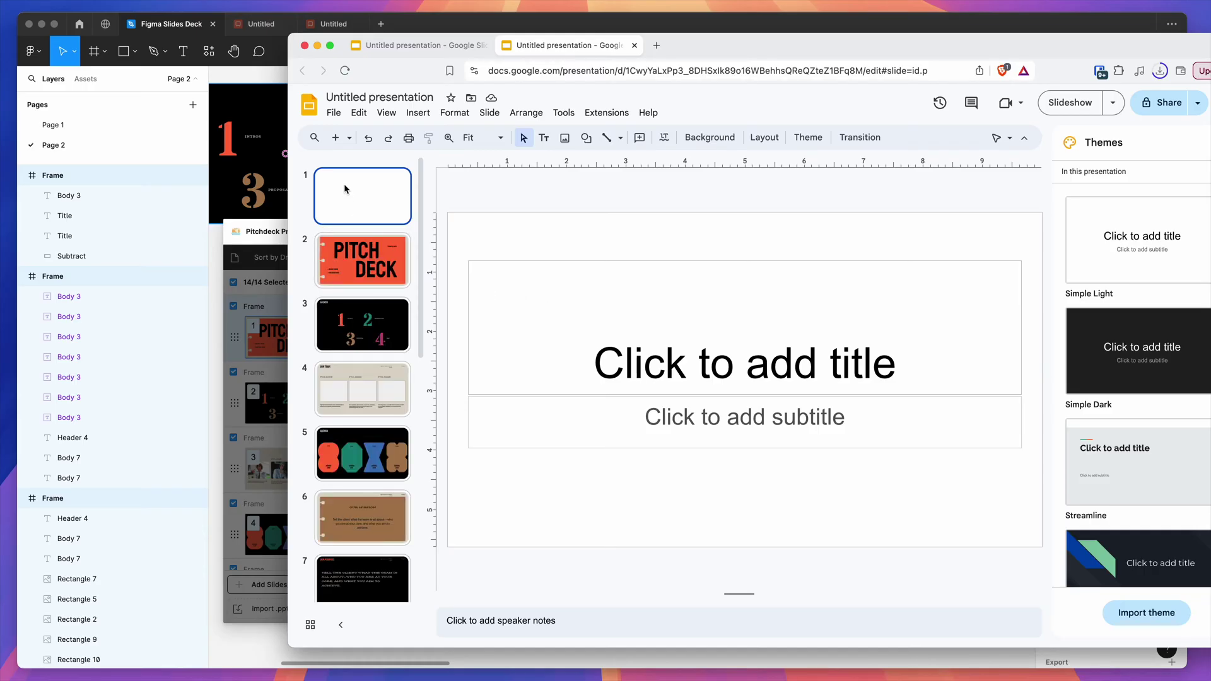
pyautogui.press('Delete')
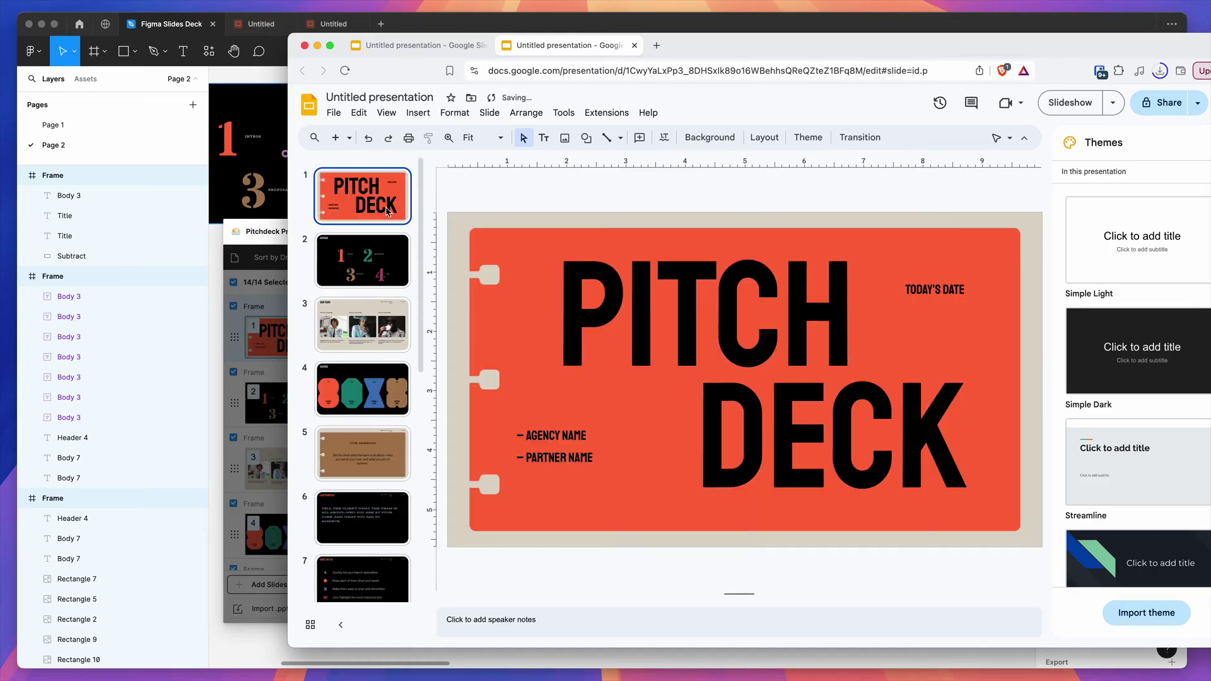
# Select the PITCH and DECK title text on the first slide to check that it is editable.
pyautogui.click(623, 275)
pyautogui.doubleClick(632, 297)
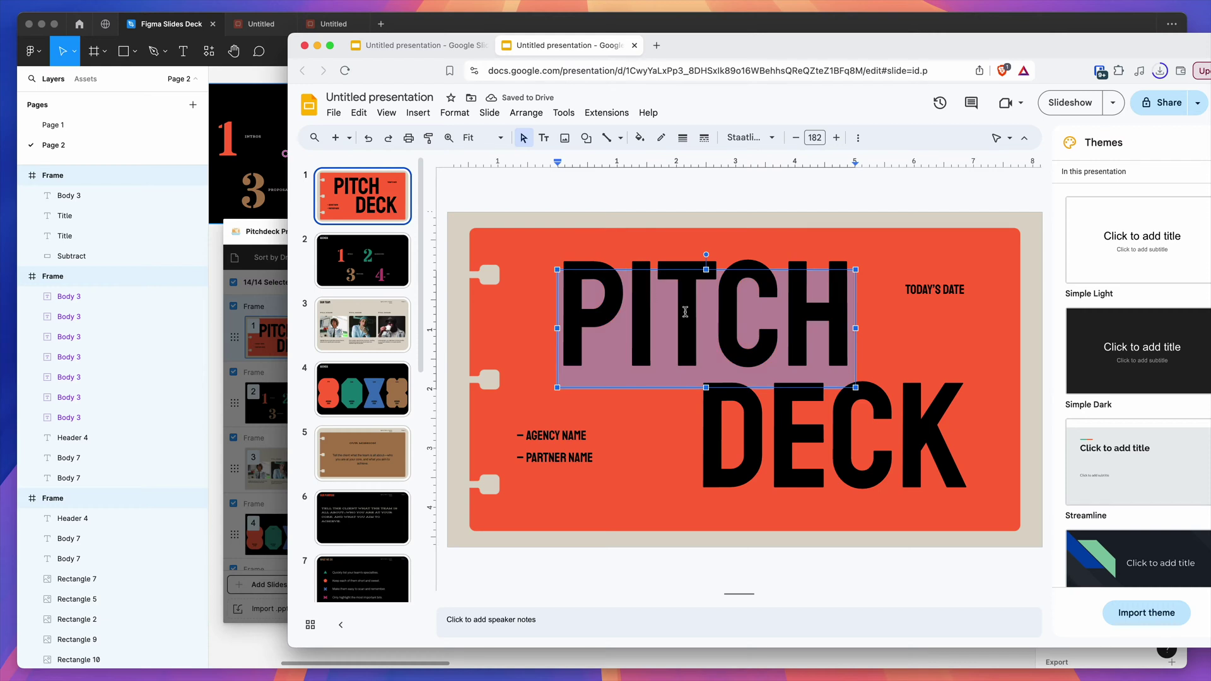
pyautogui.doubleClick(761, 430)
pyautogui.moveTo(563, 315); pyautogui.dragTo(784, 316)
pyautogui.click(719, 315)
pyautogui.click(631, 307)
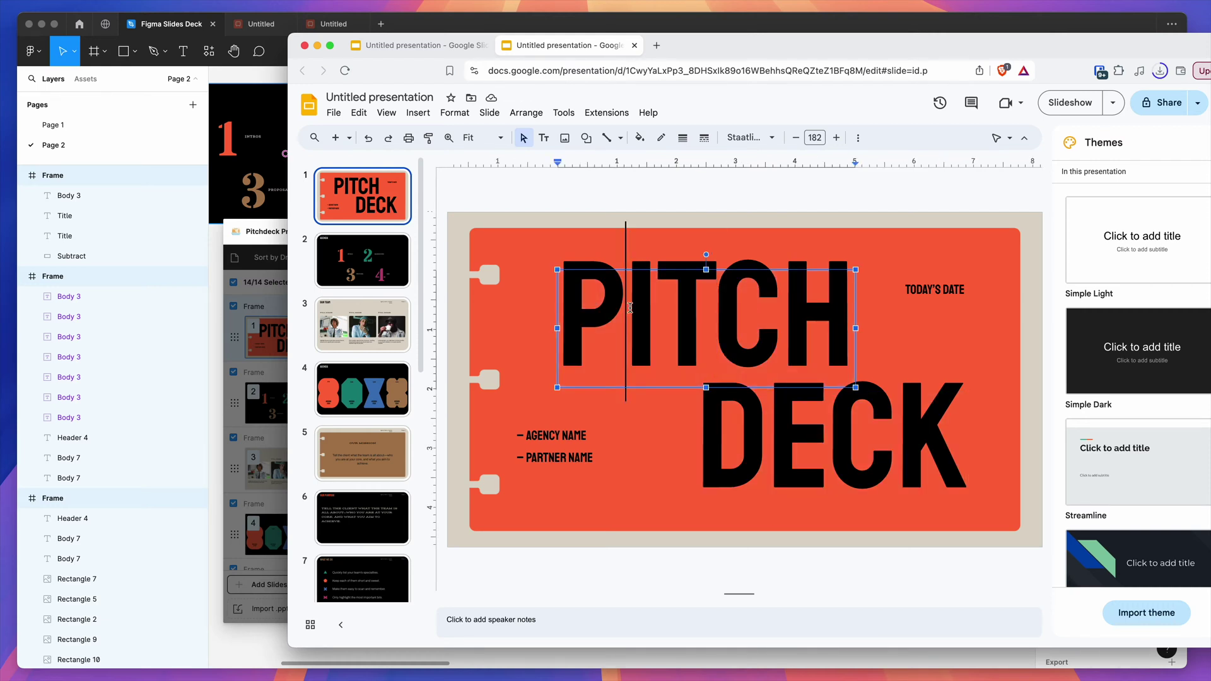
pyautogui.doubleClick(596, 297)
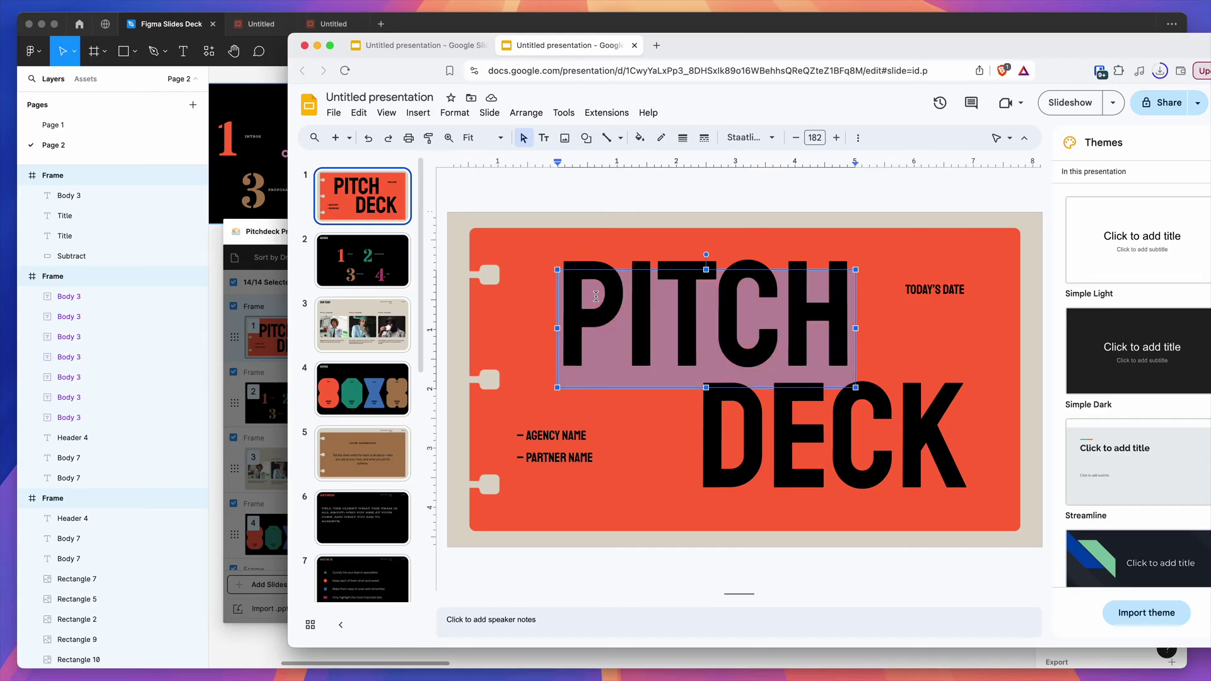
# Switch to the Agency Pitch deck in Figma Slides and inspect the CASE STUDY heading text on slide 10.
pyautogui.click(331, 30)
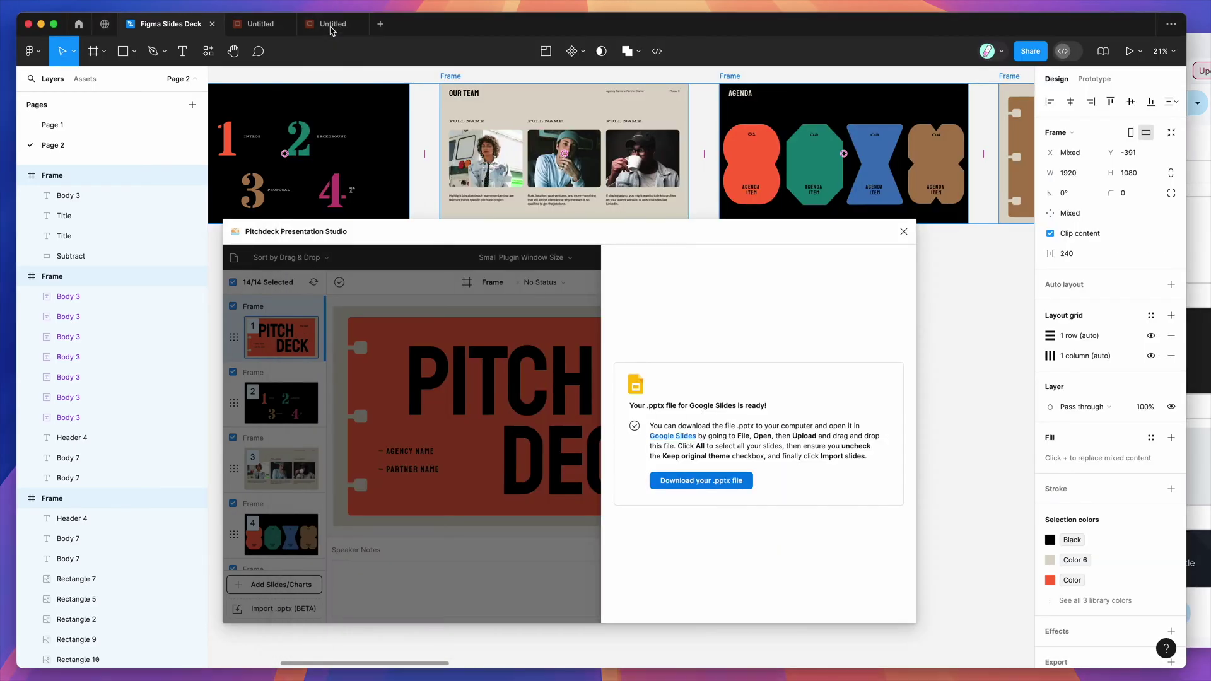
pyautogui.click(331, 28)
pyautogui.hscroll(5, 713, 309)
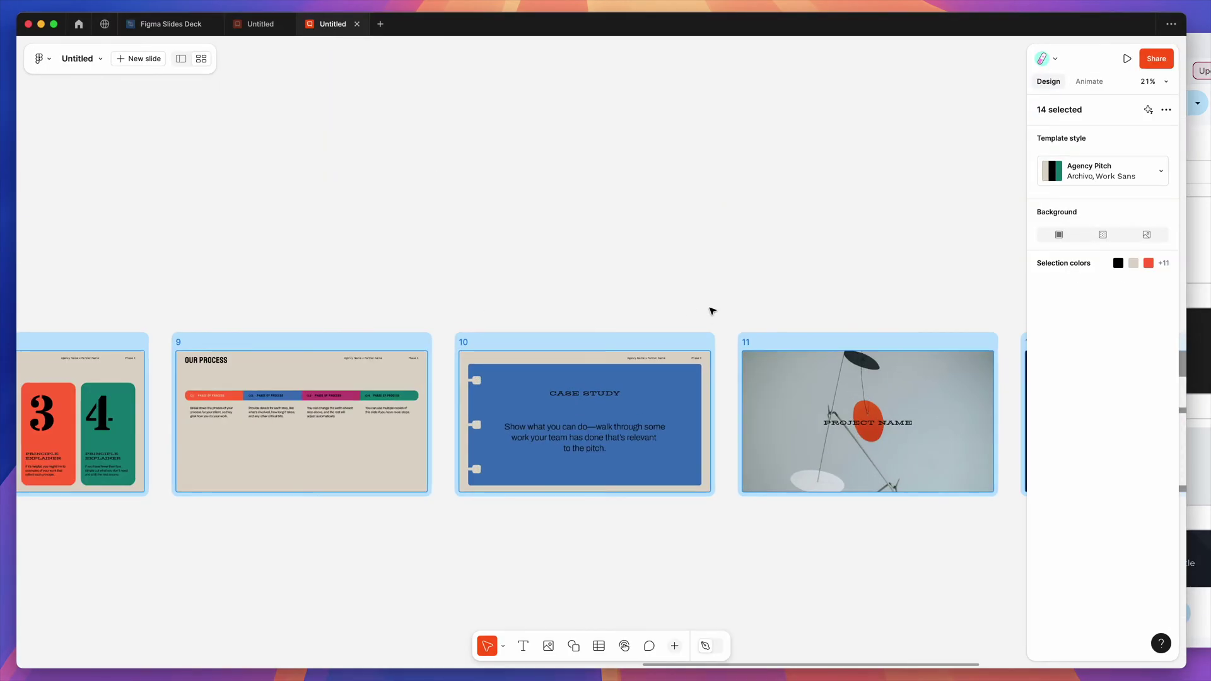
pyautogui.hscroll(-5, 713, 310)
pyautogui.scroll(5, 532, 303)
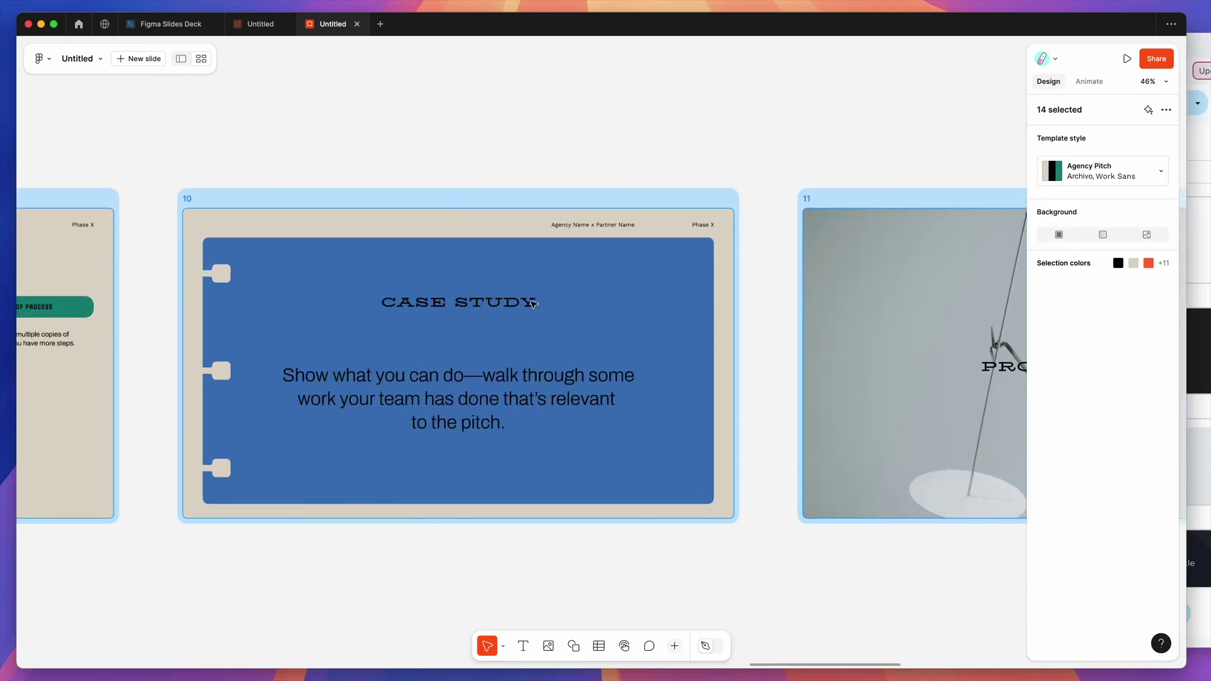
pyautogui.doubleClick(532, 304)
pyautogui.moveTo(548, 303); pyautogui.dragTo(341, 303)
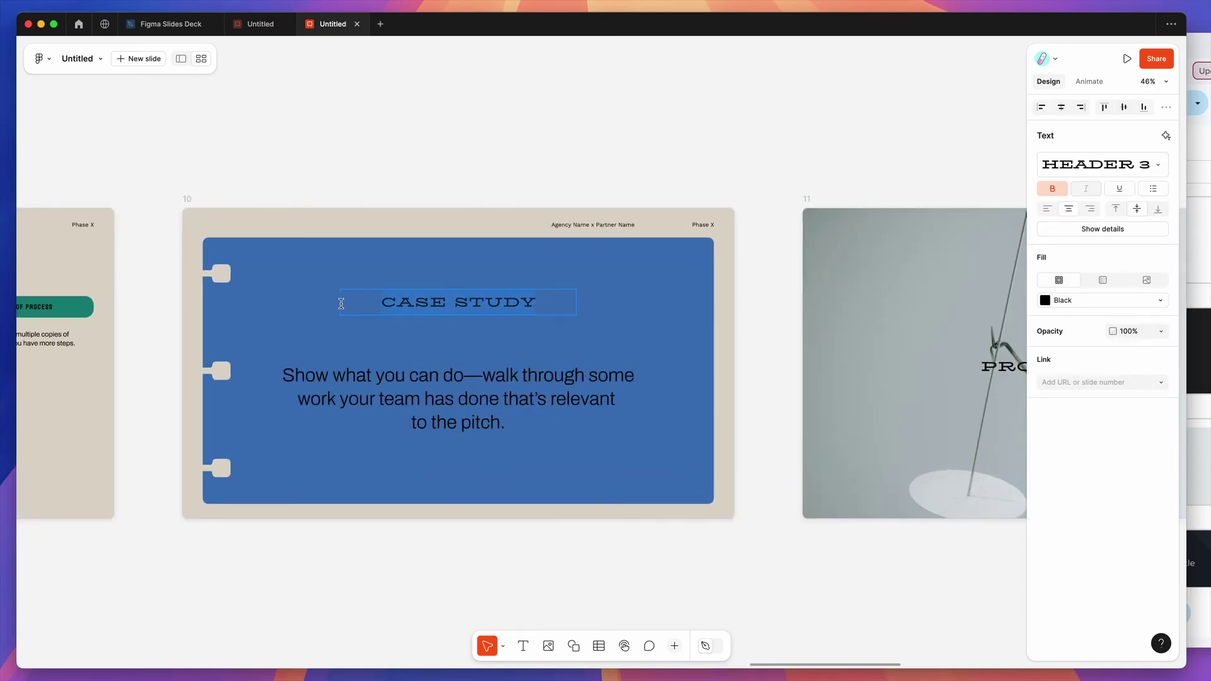
pyautogui.click(494, 317)
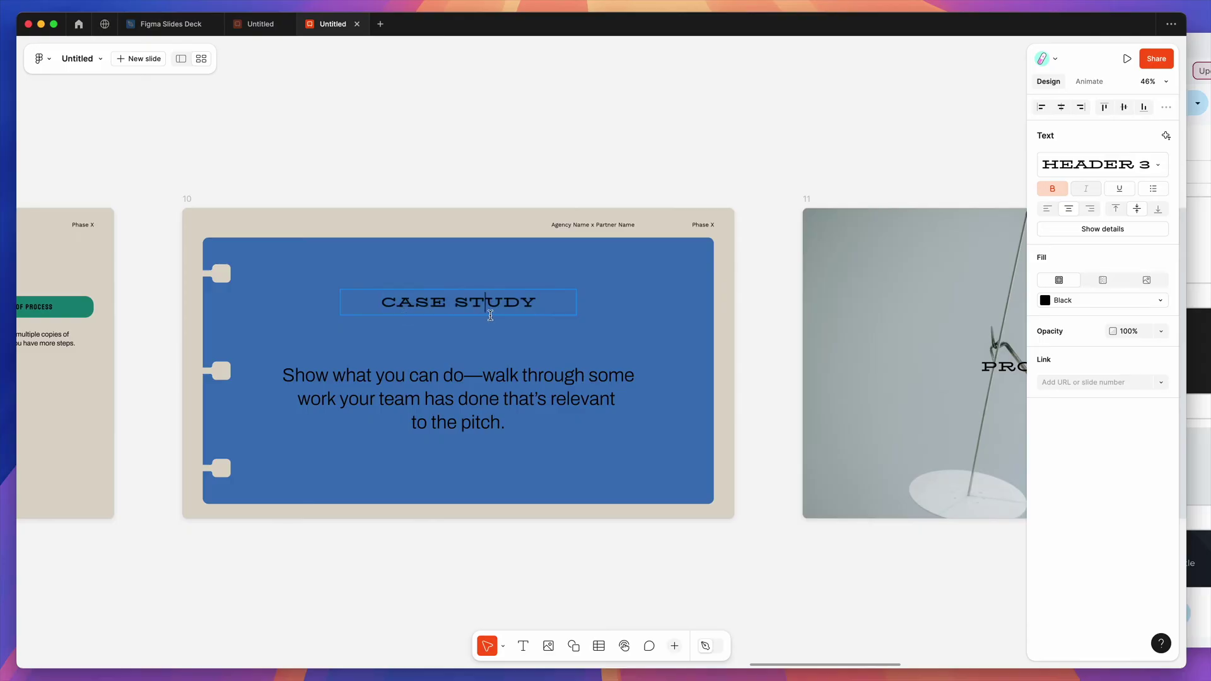
pyautogui.hscroll(-5, 494, 318)
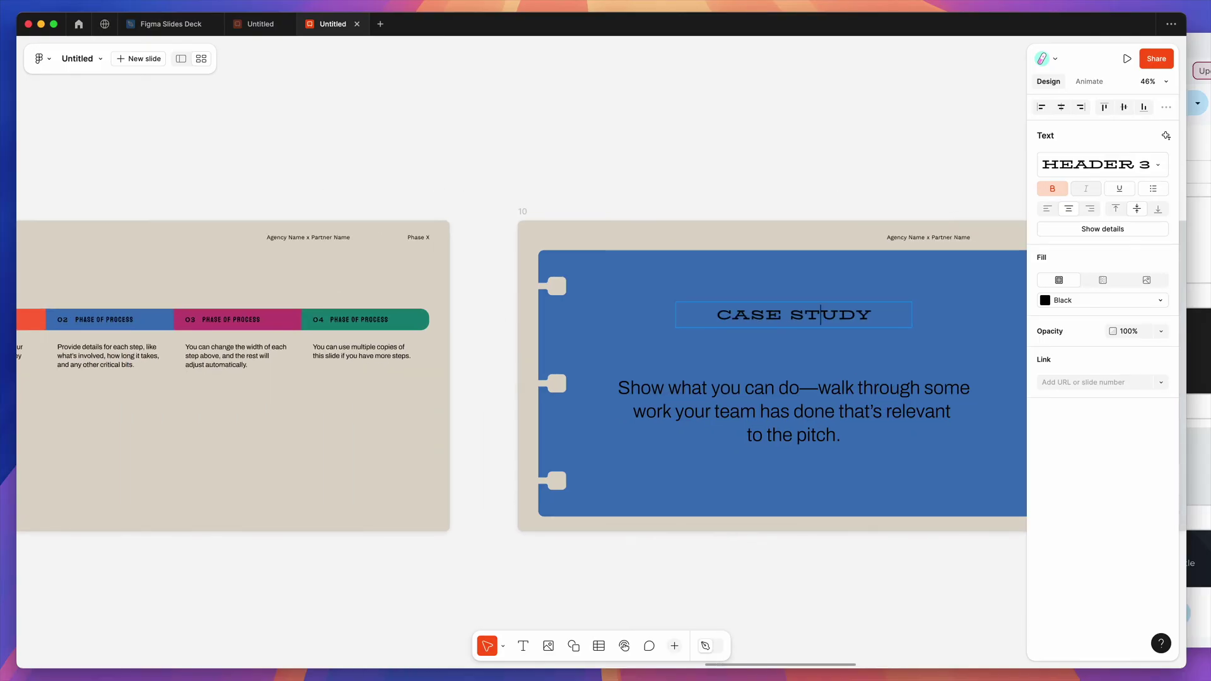
# Return to Google Slides and compare the PITCH title text on slide 1 with the text in the Figma Slides deck.
pyautogui.click(1199, 50)
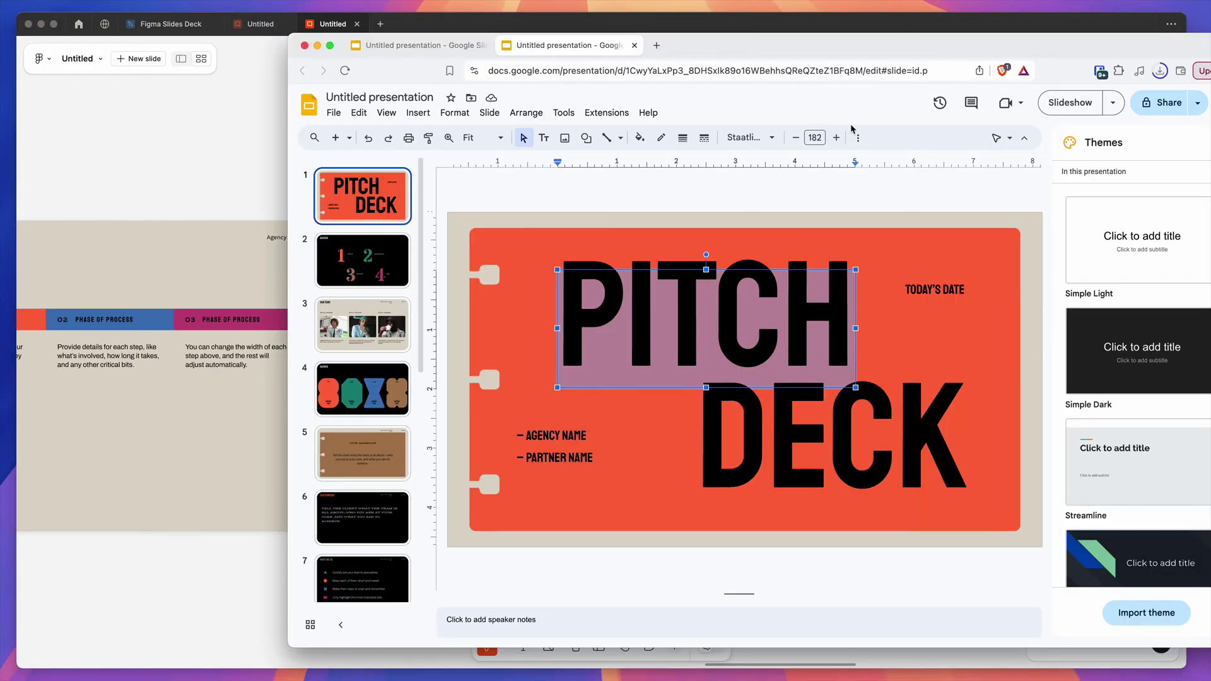
pyautogui.click(585, 335)
pyautogui.doubleClick(620, 313)
pyautogui.click(579, 286)
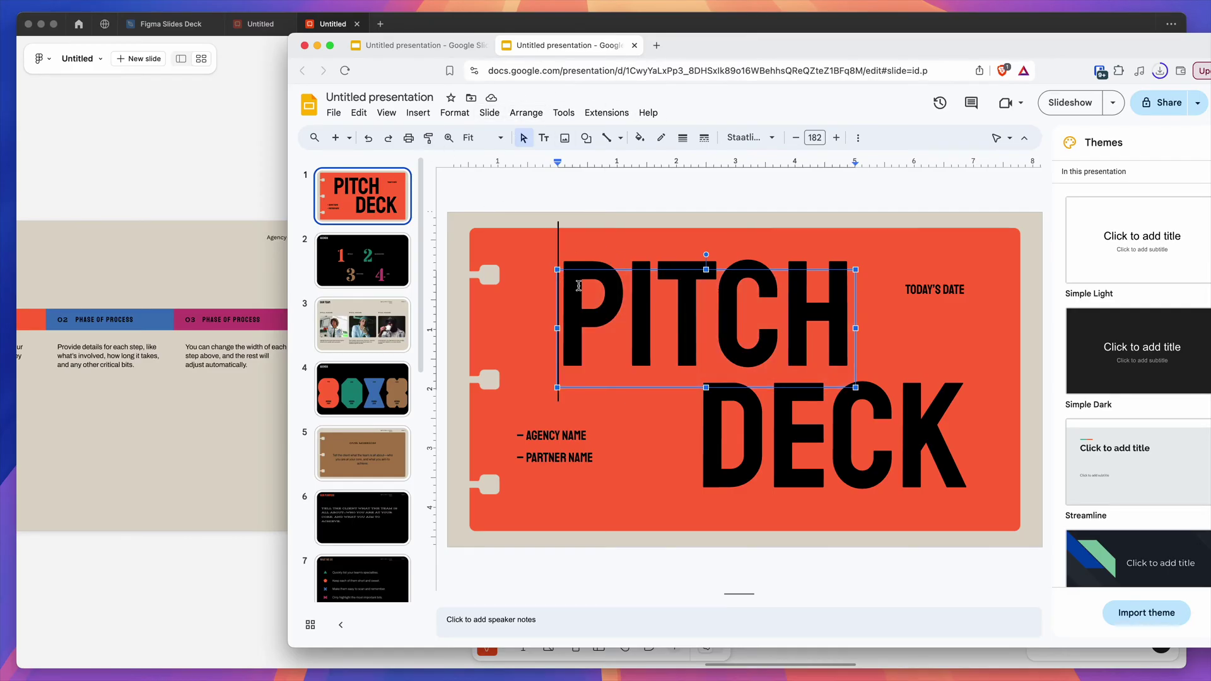
pyautogui.click(189, 191)
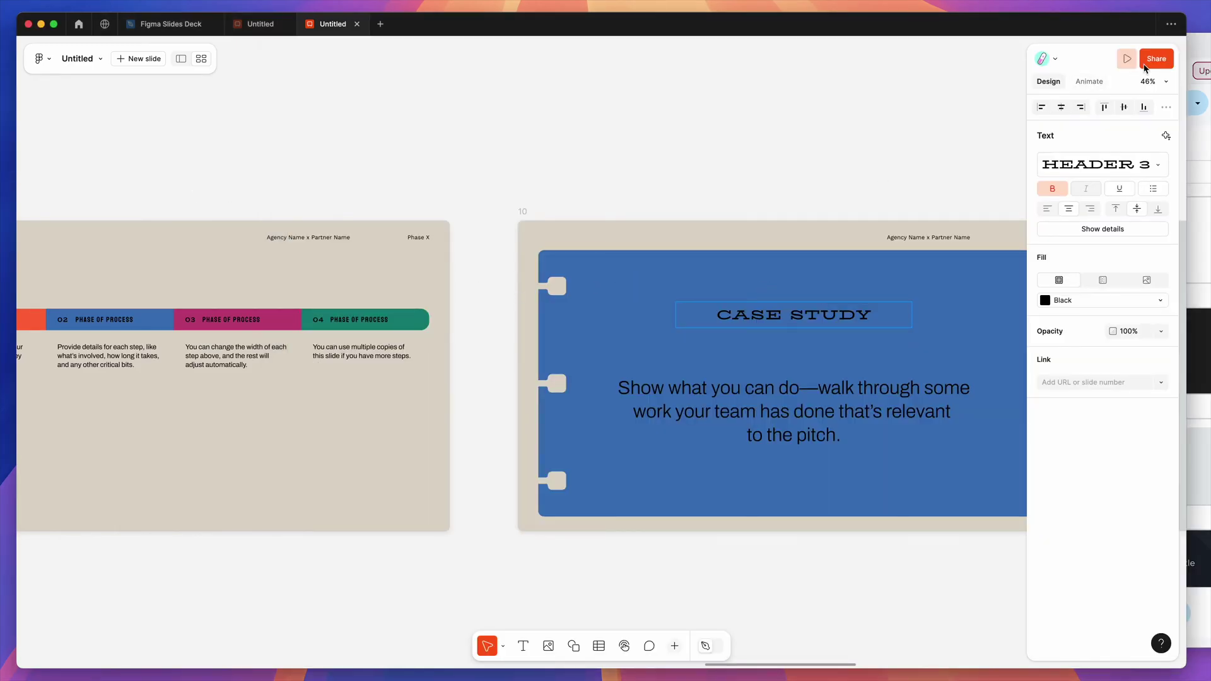
pyautogui.click(1200, 52)
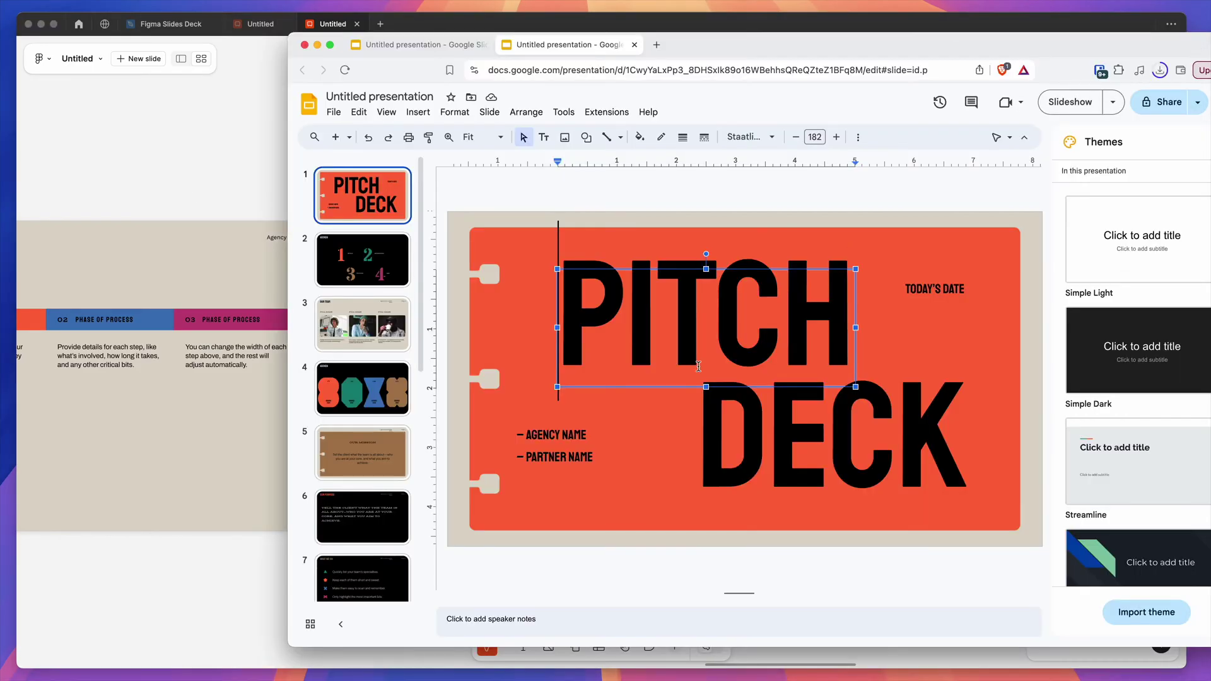
# Try deleting letters from the PITCH title on slide 1, undo the deletion, and move the title slightly to the right.
pyautogui.click(709, 341)
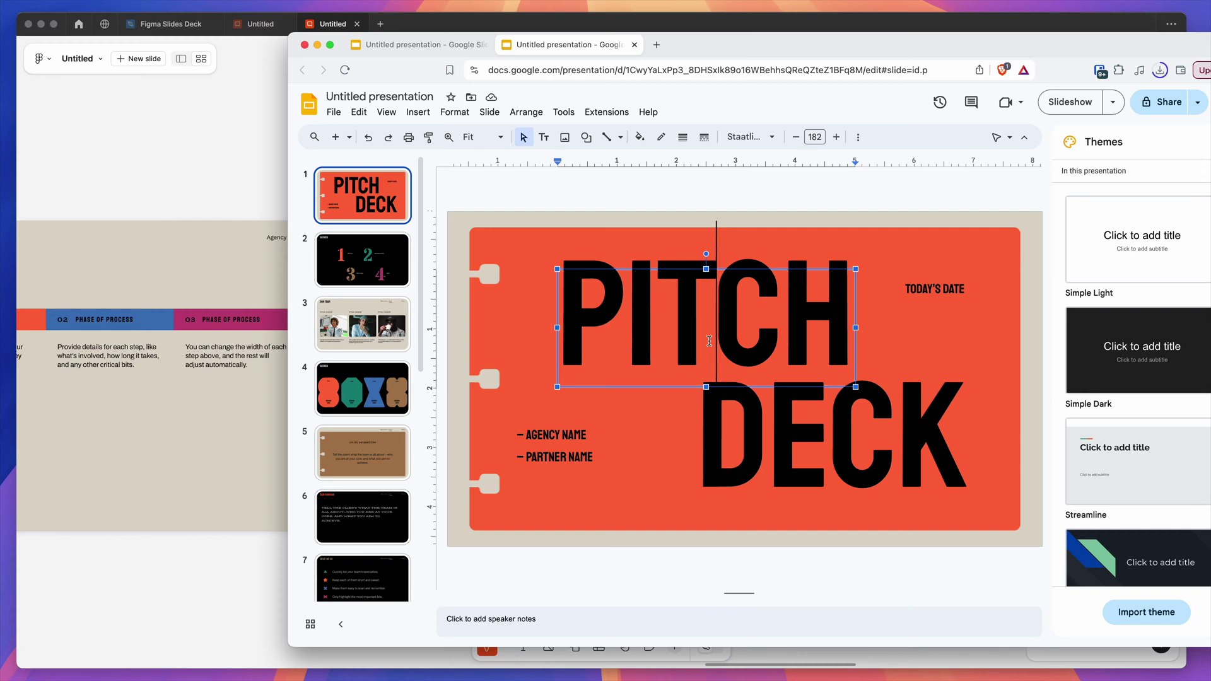
pyautogui.press('BackSpace')
pyautogui.press('BackSpace')
pyautogui.hotkey('ctrl', 'z')
pyautogui.moveTo(800, 270); pyautogui.dragTo(826, 262)
# On the Our Team slide, try moving the first photo and resizing the second one, undoing each change.
pyautogui.click(363, 259)
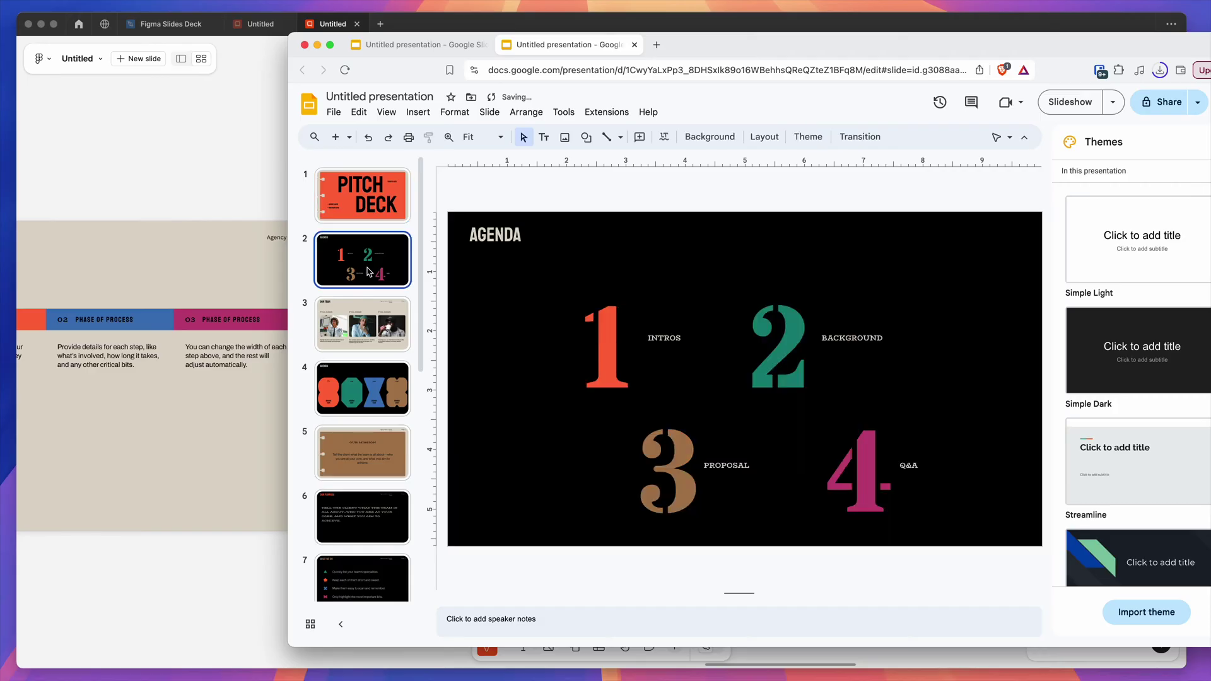
pyautogui.click(365, 336)
pyautogui.click(540, 362)
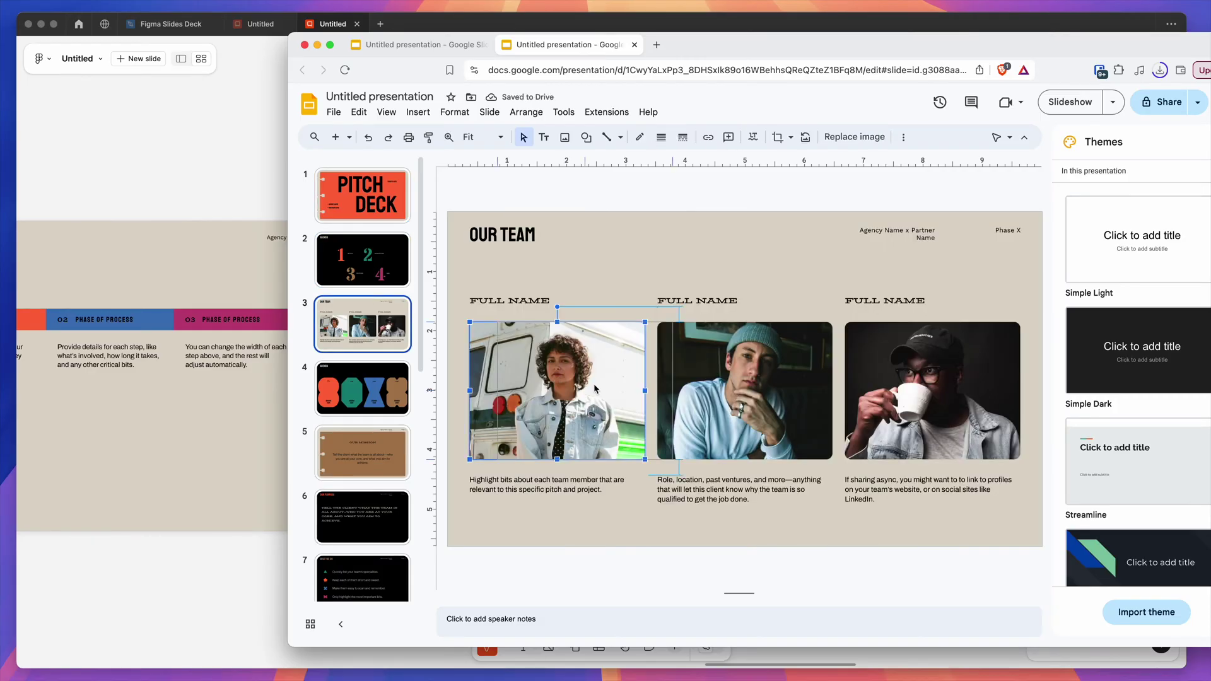
pyautogui.moveTo(560, 384); pyautogui.dragTo(564, 307)
pyautogui.hotkey('ctrl', 'z')
pyautogui.click(741, 382)
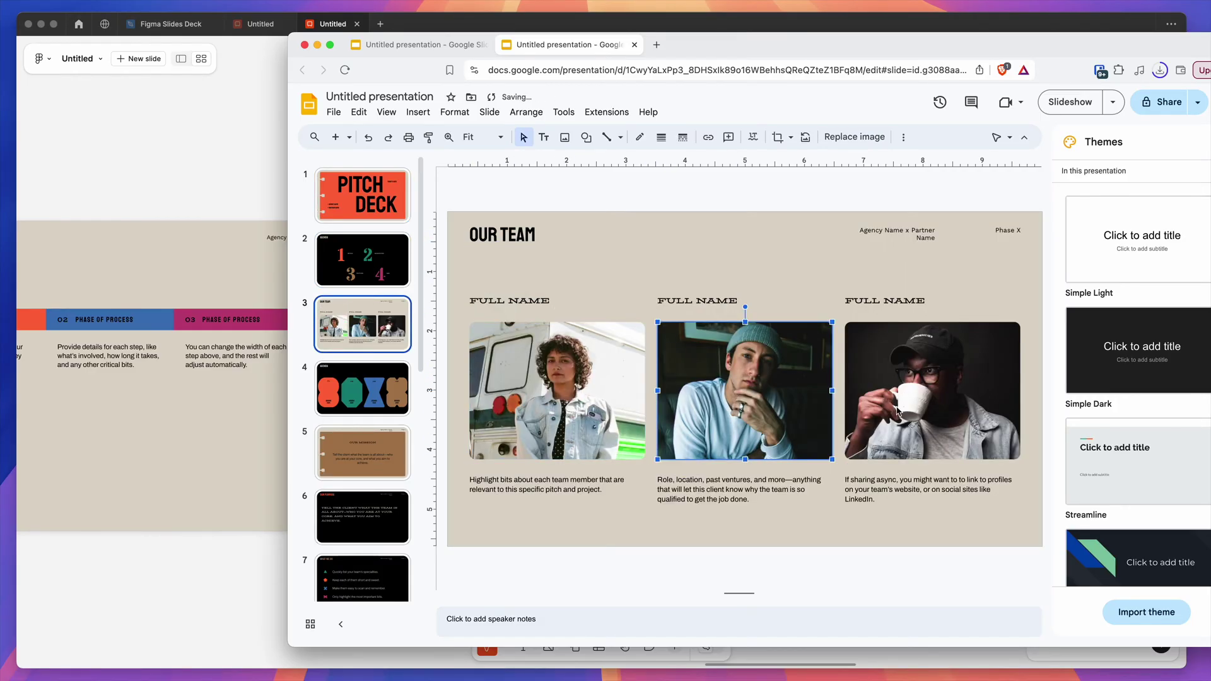
pyautogui.moveTo(832, 460); pyautogui.dragTo(780, 417)
pyautogui.hotkey('ctrl', 'z')
# Look through the imported slides up to Our Purpose and compare them with the Case Study slide in the Figma Slides deck.
pyautogui.click(241, 202)
pyautogui.press('super+Tab')
pyautogui.scroll(-3, 374, 364)
pyautogui.click(374, 365)
pyautogui.scroll(-1, 372, 384)
pyautogui.click(370, 402)
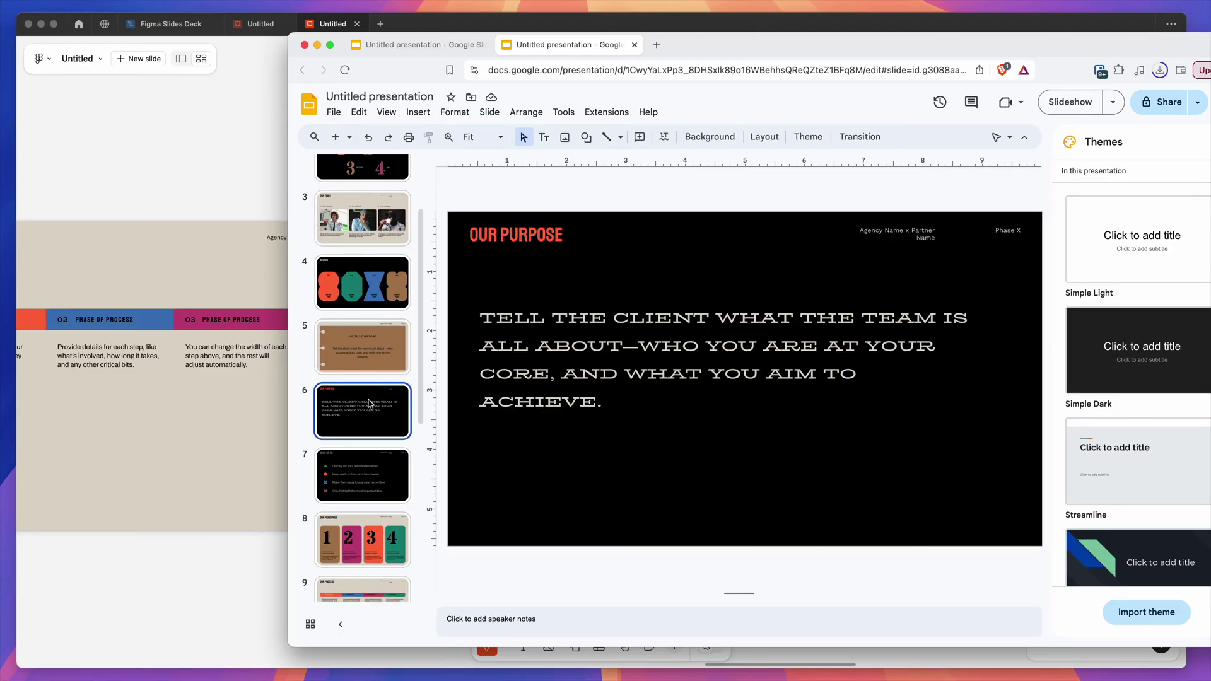
pyautogui.scroll(3, 370, 391)
pyautogui.click(205, 194)
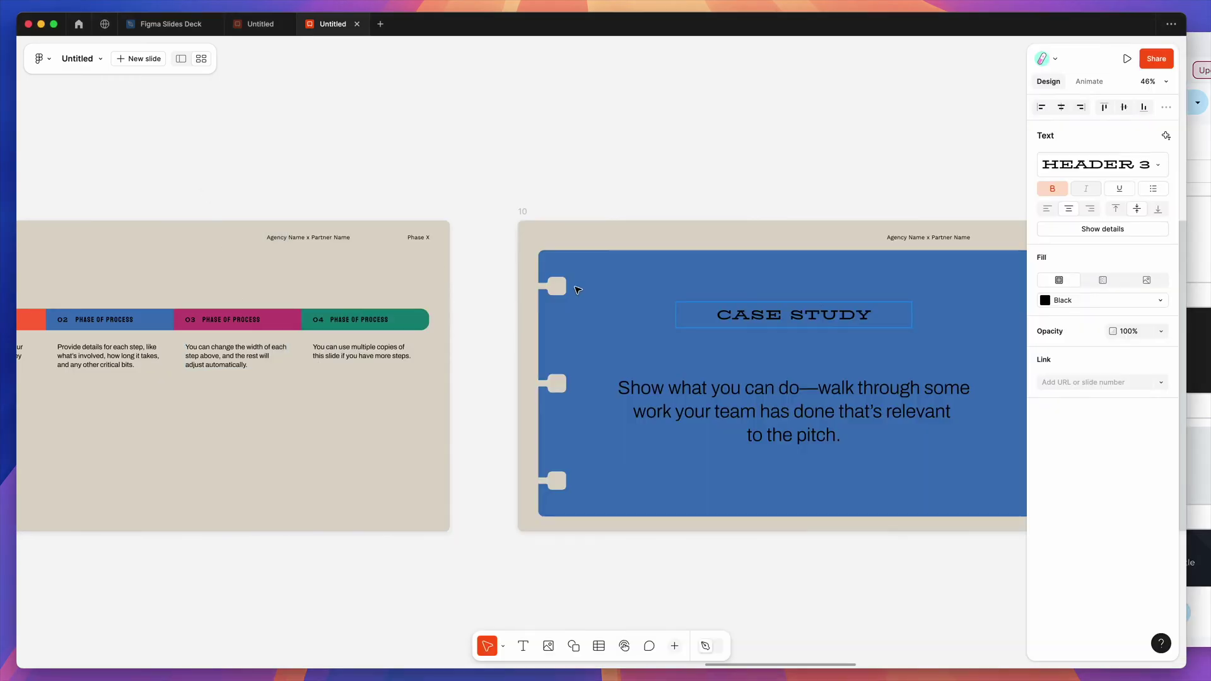
pyautogui.hscroll(2, 656, 297)
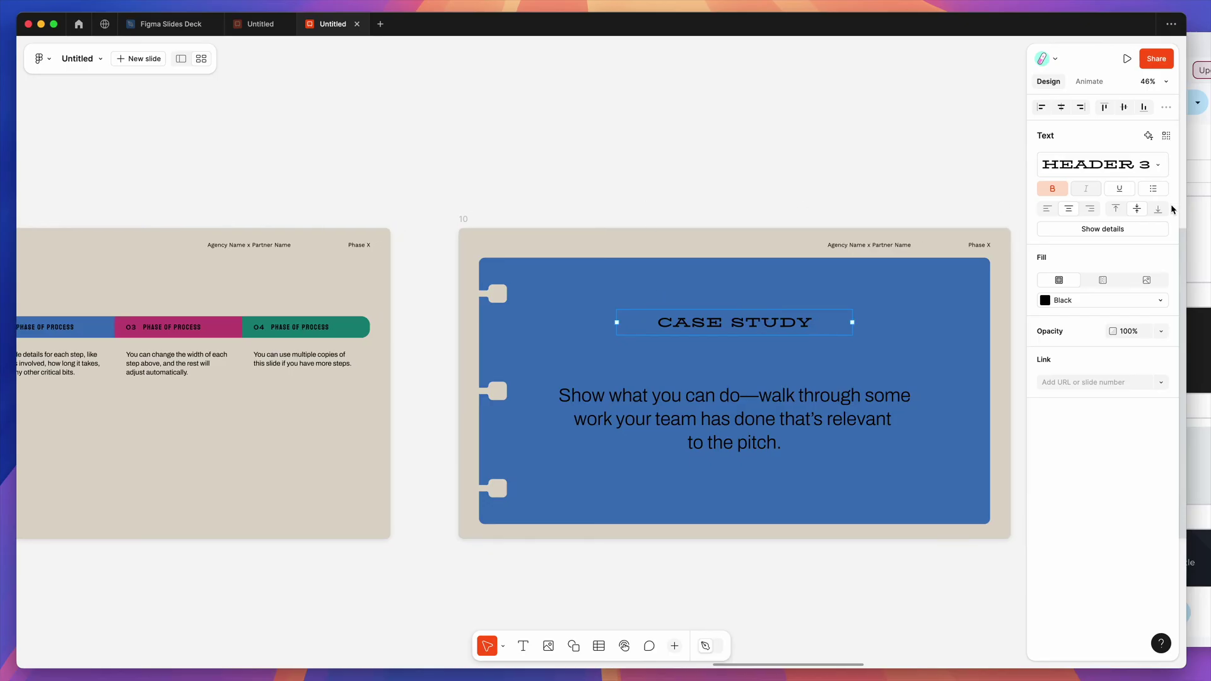
pyautogui.click(1194, 191)
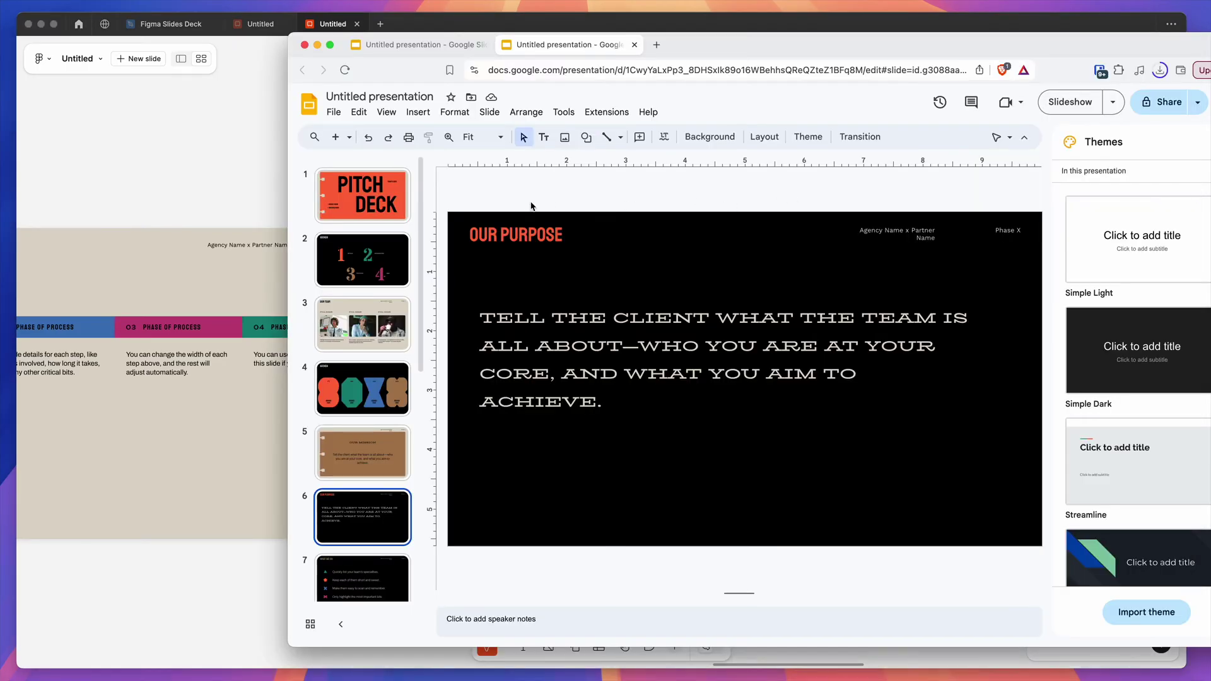
# Select the OUR PURPOSE title text on slide 6 to check that it is editable.
pyautogui.click(516, 231)
pyautogui.doubleClick(511, 234)
pyautogui.click(477, 232)
pyautogui.tripleClick(558, 234)
pyautogui.click(404, 205)
# Switch to the Figma Slides deck and review its original slides back to the first one.
pyautogui.press('super+Tab')
pyautogui.scroll(-5, 219, 170)
pyautogui.hscroll(-5, 219, 170)
pyautogui.hscroll(-10, 219, 171)
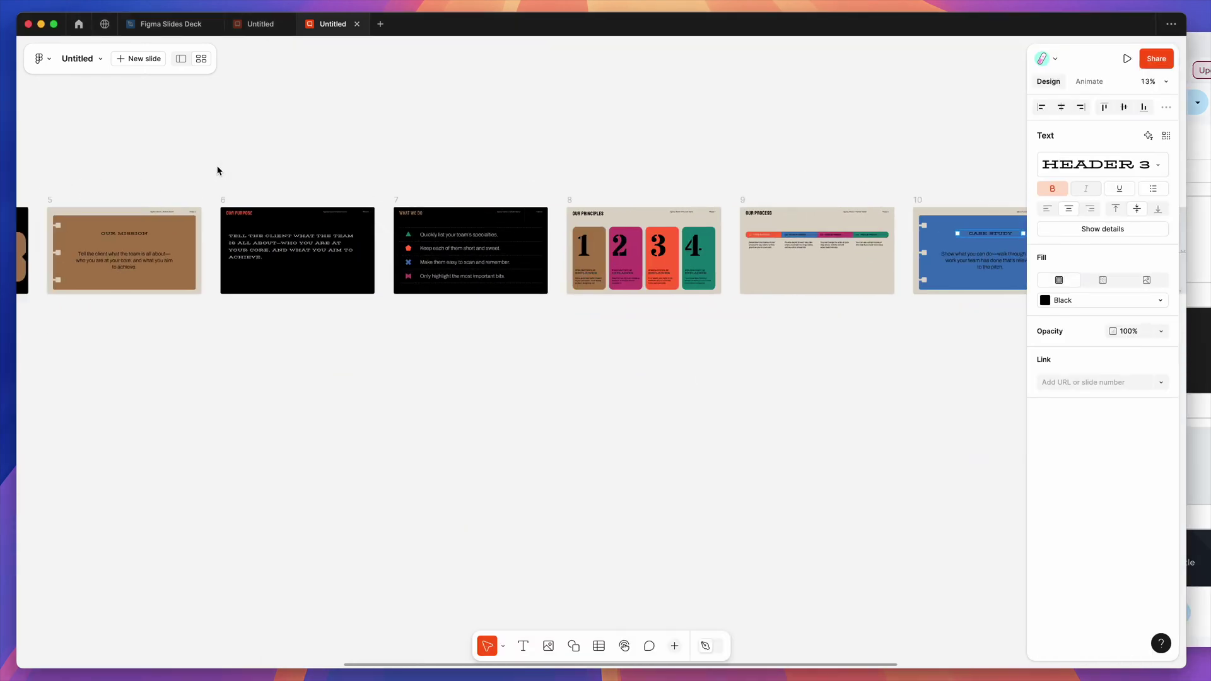
pyautogui.hscroll(-10, 219, 170)
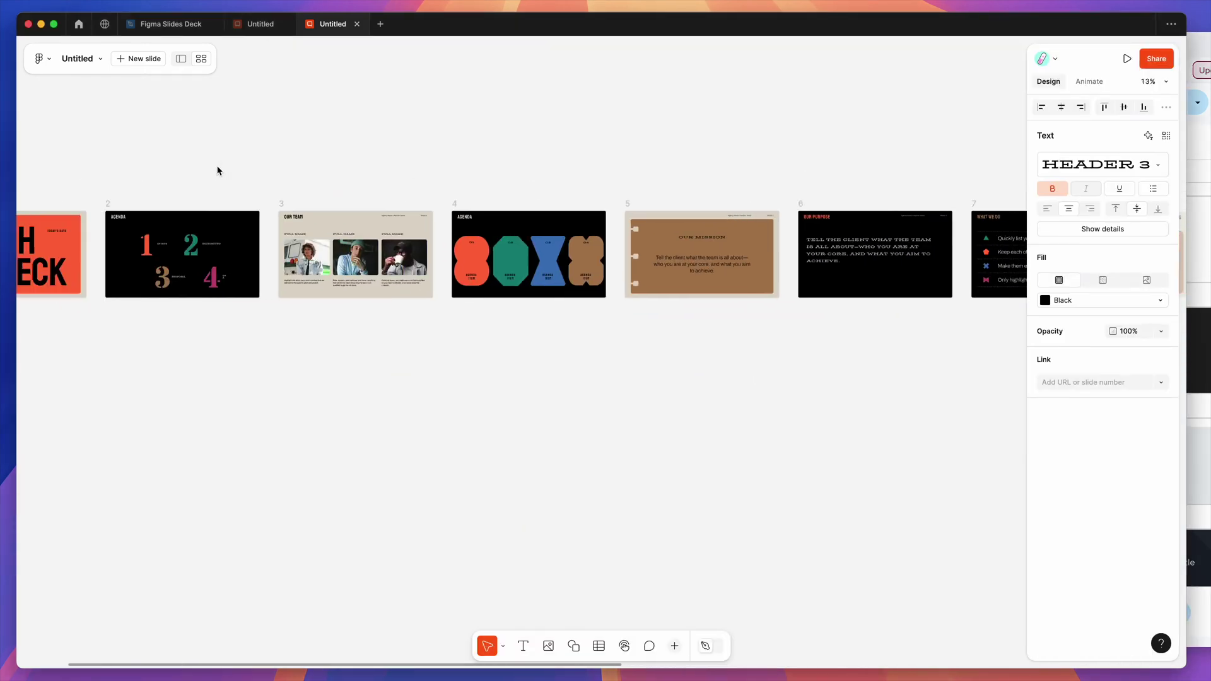
pyautogui.scroll(2, 219, 170)
pyautogui.scroll(5, 410, 162)
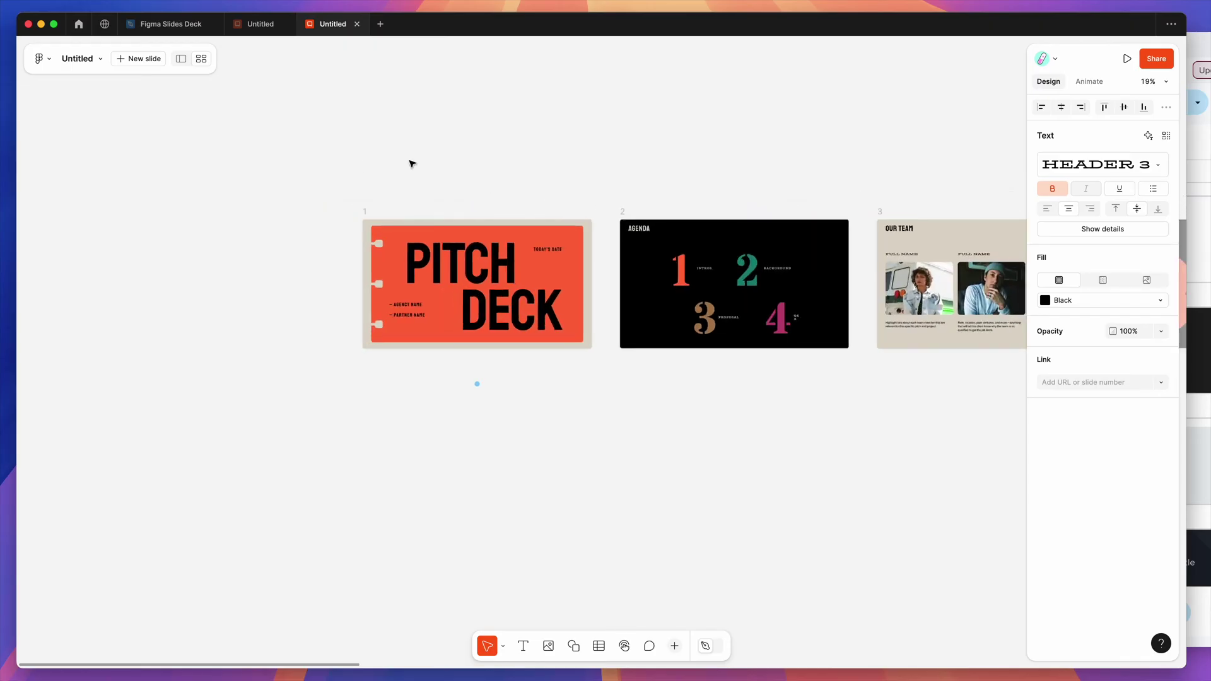
# Switch to the Figma Slides Deck design file and open Pitchdeck's export settings to review the Google Slides options.
pyautogui.click(176, 24)
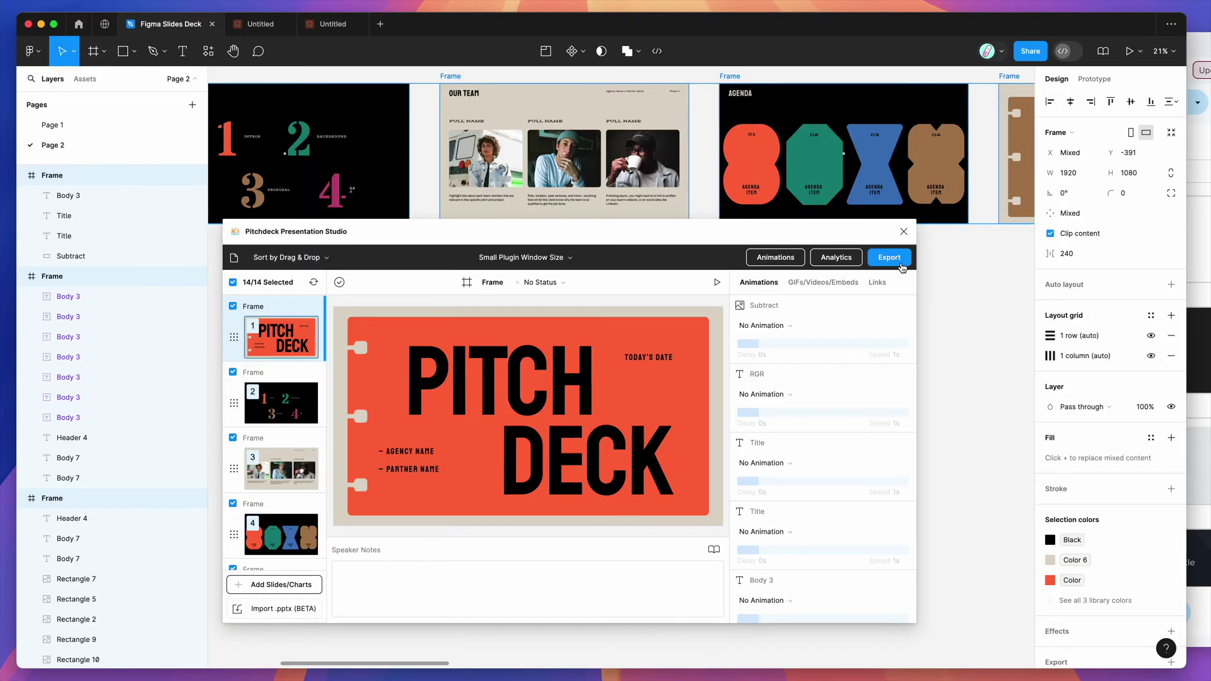
pyautogui.click(889, 257)
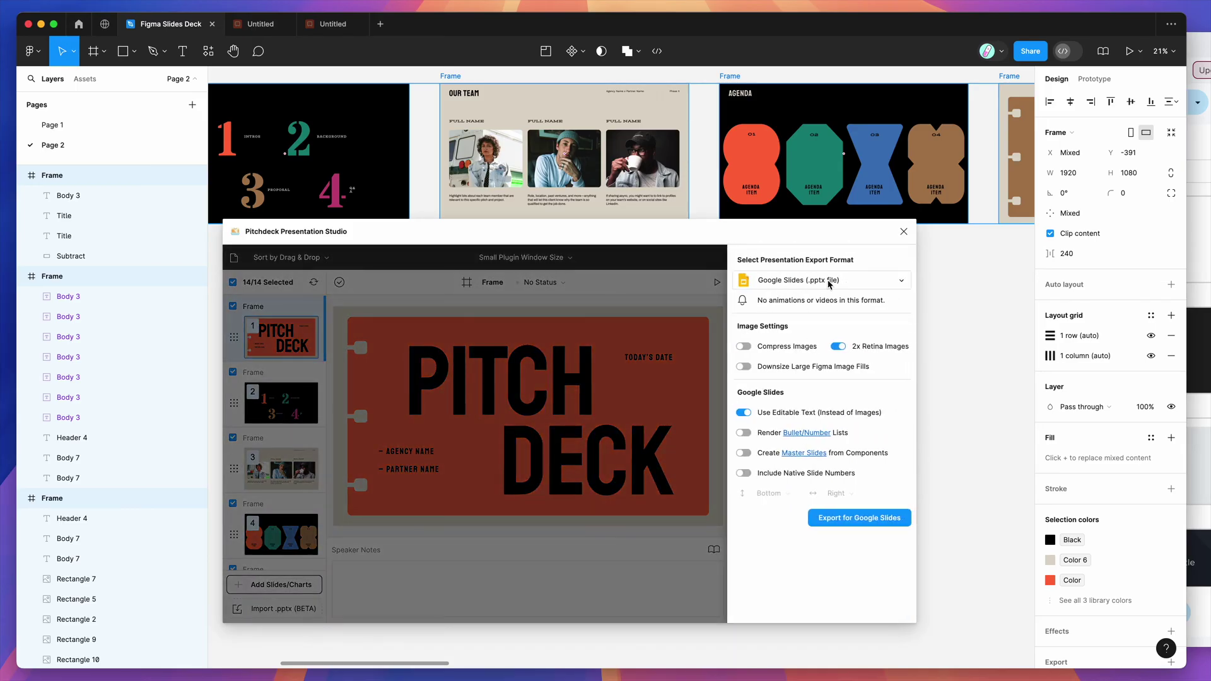
# Switch to the converted presentation in Google Slides and open its last slide, Thank You.
pyautogui.click(333, 24)
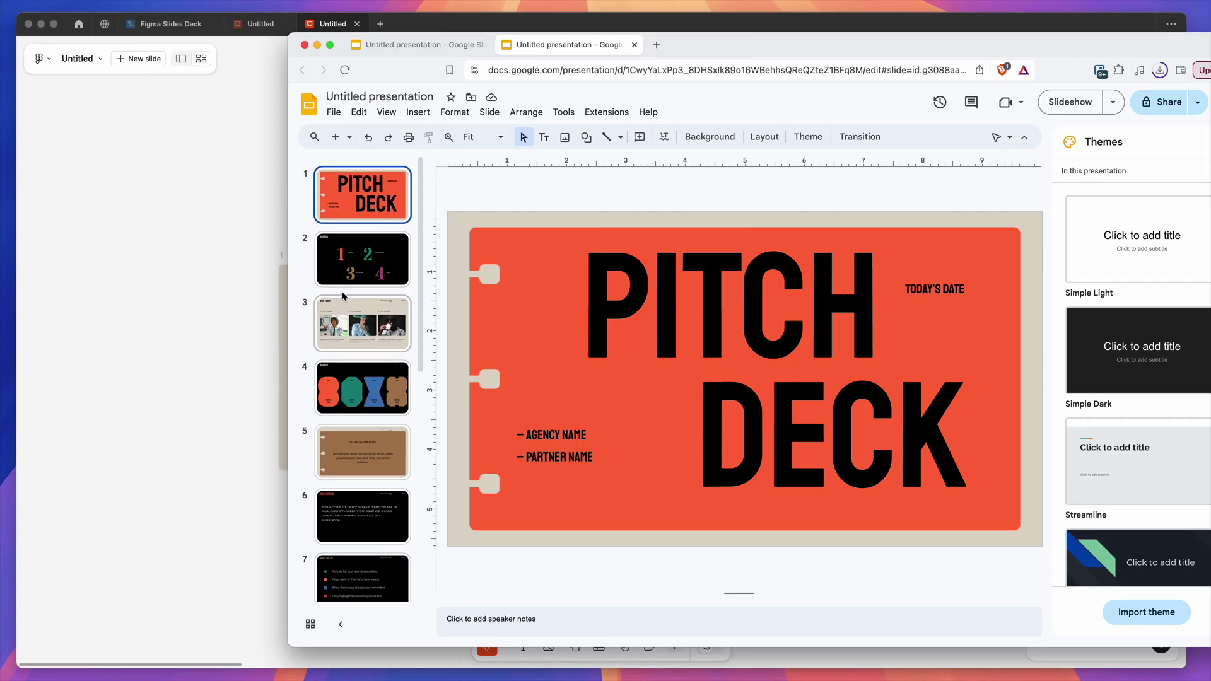
pyautogui.scroll(-5, 344, 296)
pyautogui.scroll(-4, 366, 391)
pyautogui.click(377, 523)
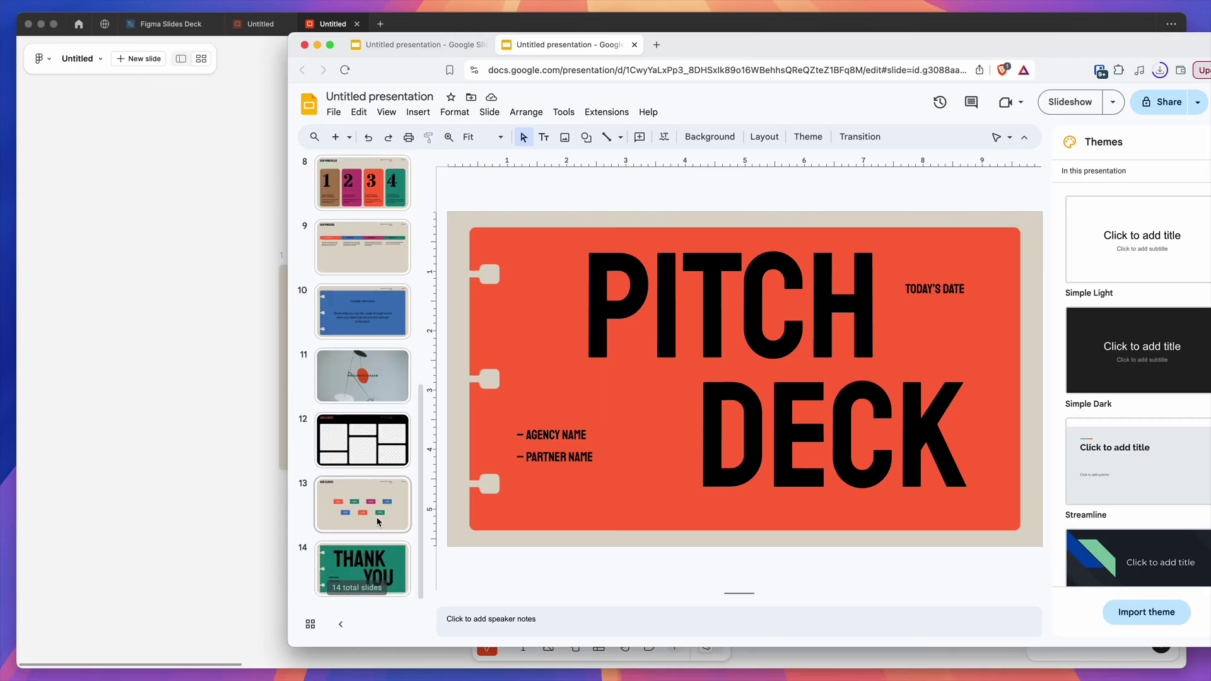
pyautogui.click(378, 565)
# Select the THANK title text on slide 14 to check that it is editable, leaving its wording as it is.
pyautogui.click(713, 326)
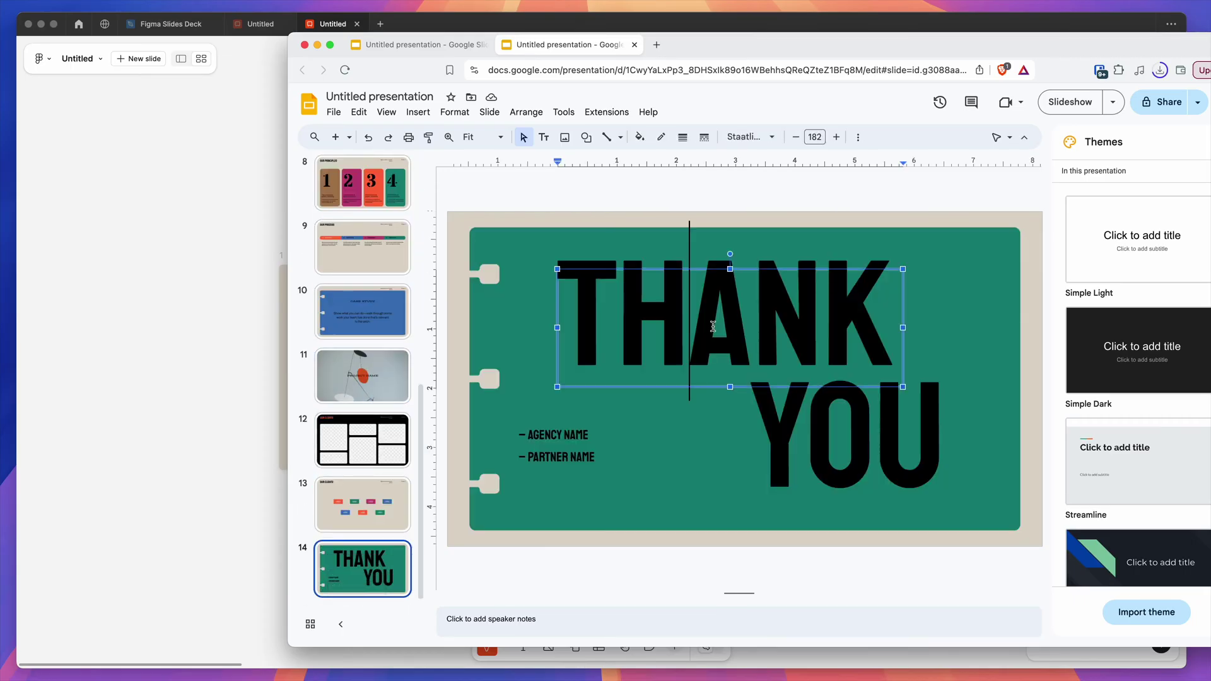
pyautogui.click(789, 421)
pyautogui.doubleClick(761, 327)
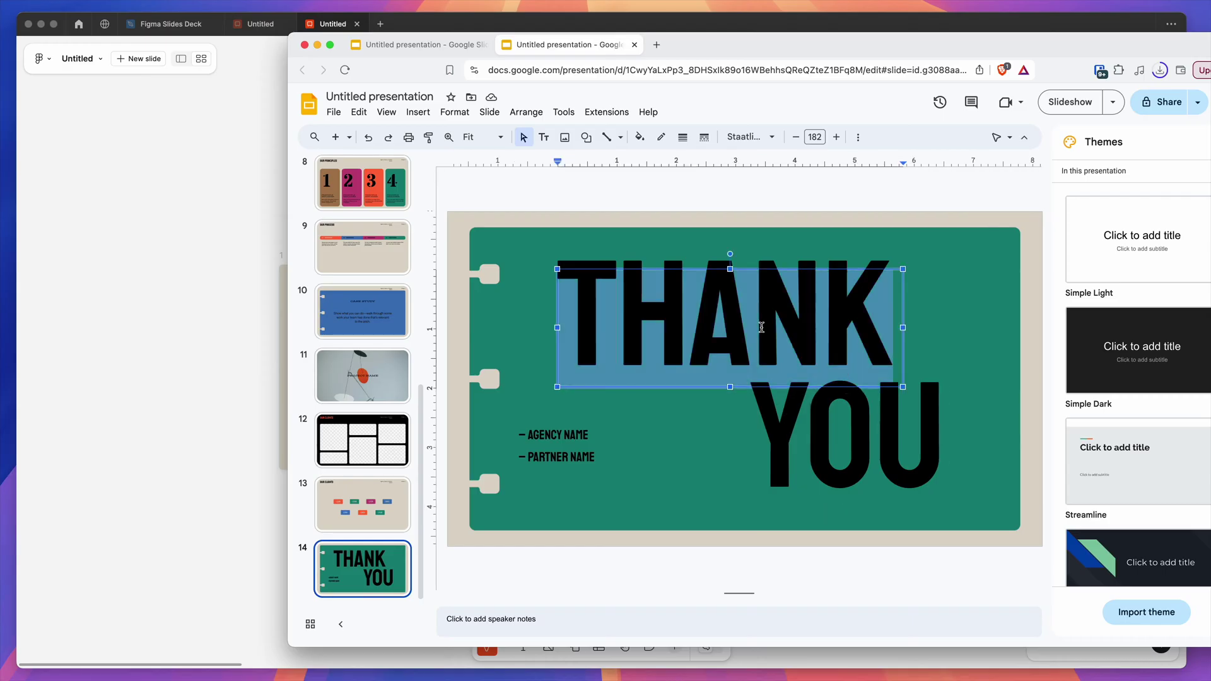
pyautogui.click(786, 410)
pyautogui.click(712, 323)
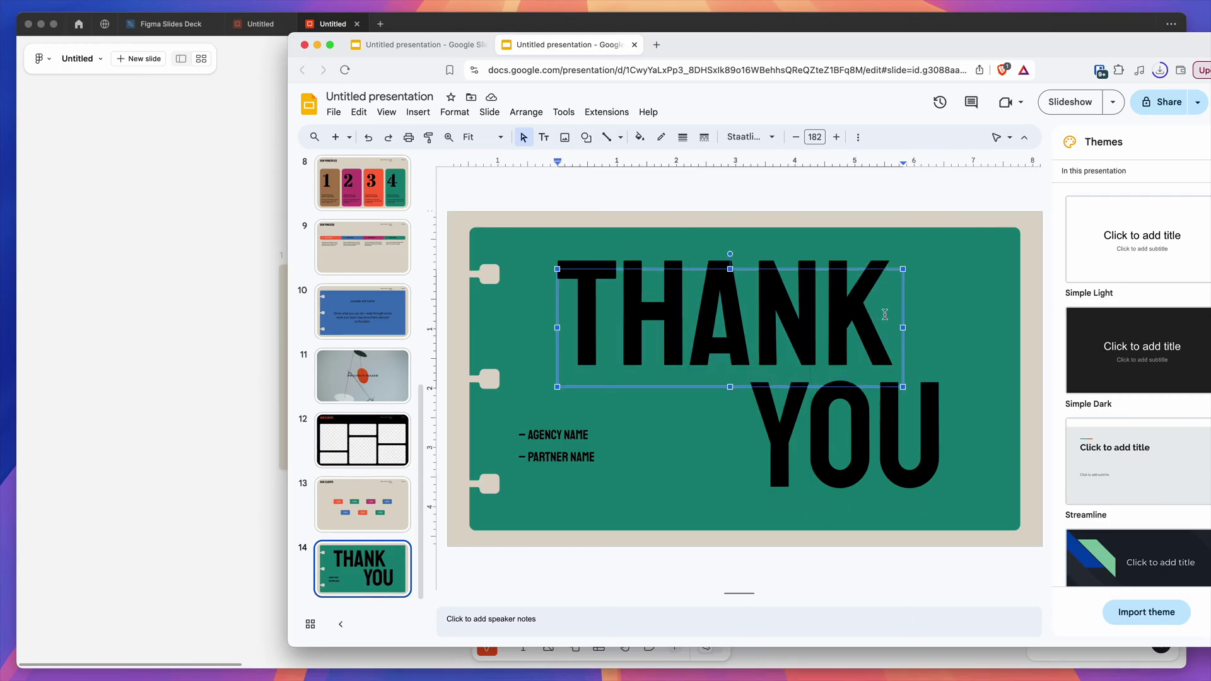
pyautogui.moveTo(892, 312); pyautogui.dragTo(589, 308)
pyautogui.click(589, 308)
pyautogui.click(579, 309)
# Return to the beginning of the presentation and look through slides 2 to 5, ending on Our Mission.
pyautogui.scroll(10, 363, 378)
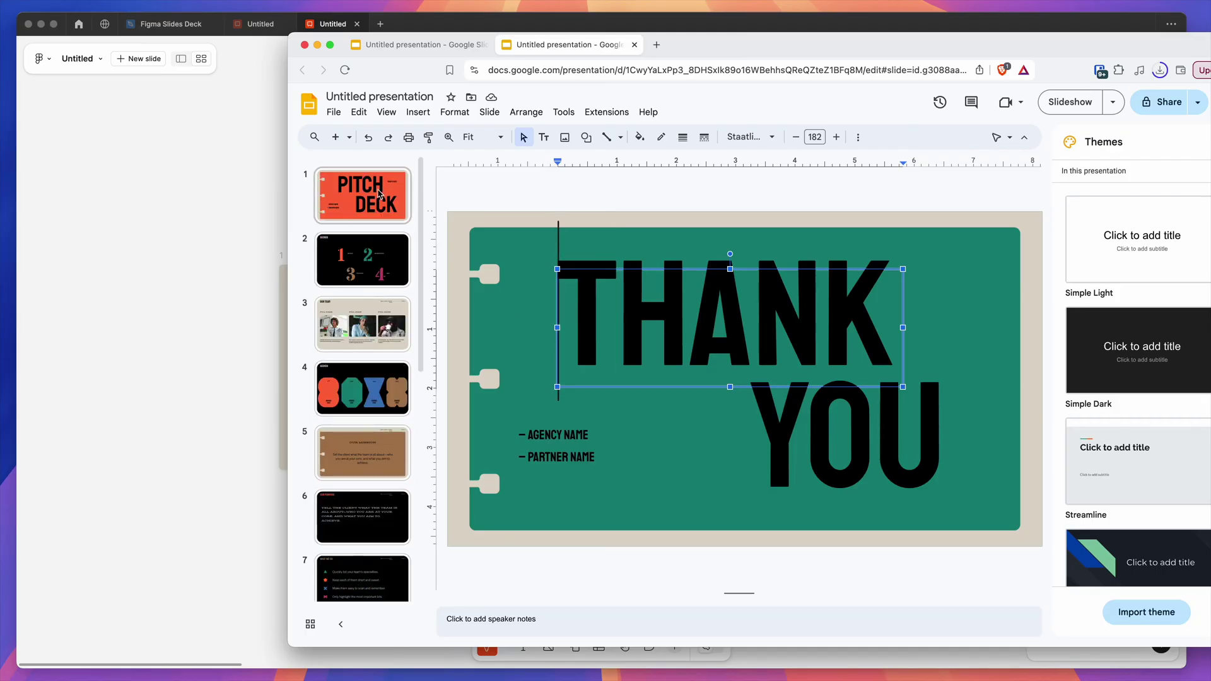
pyautogui.click(375, 264)
pyautogui.click(373, 318)
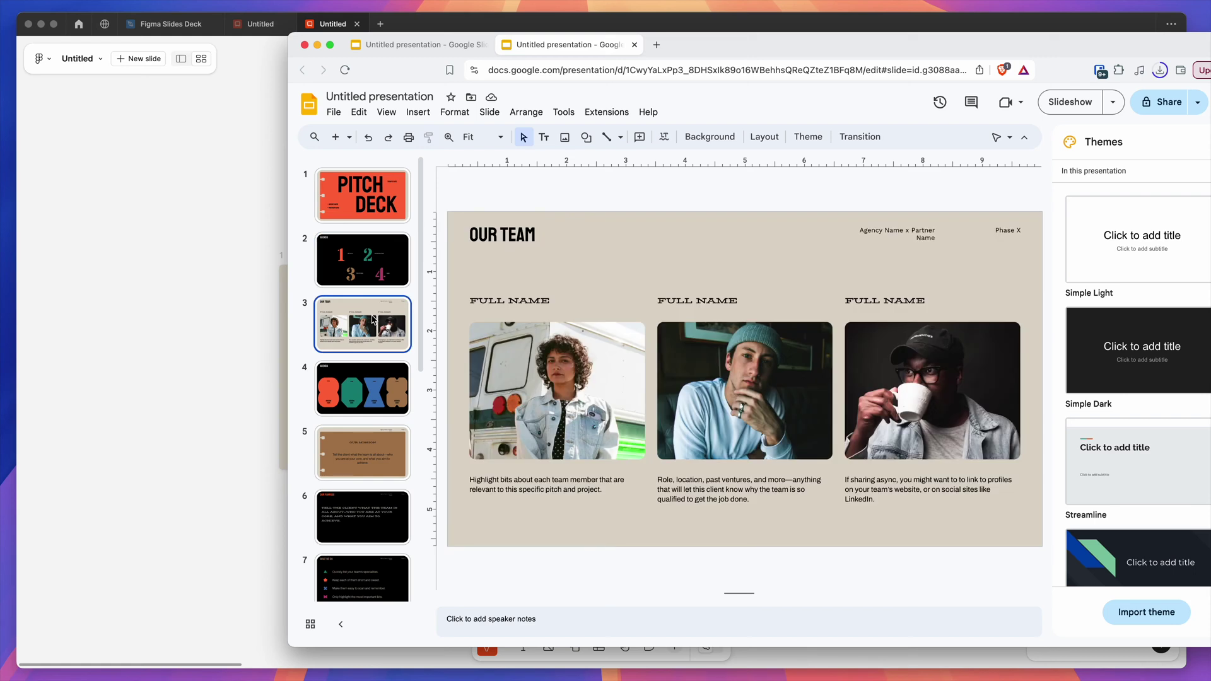
pyautogui.click(374, 386)
pyautogui.click(370, 452)
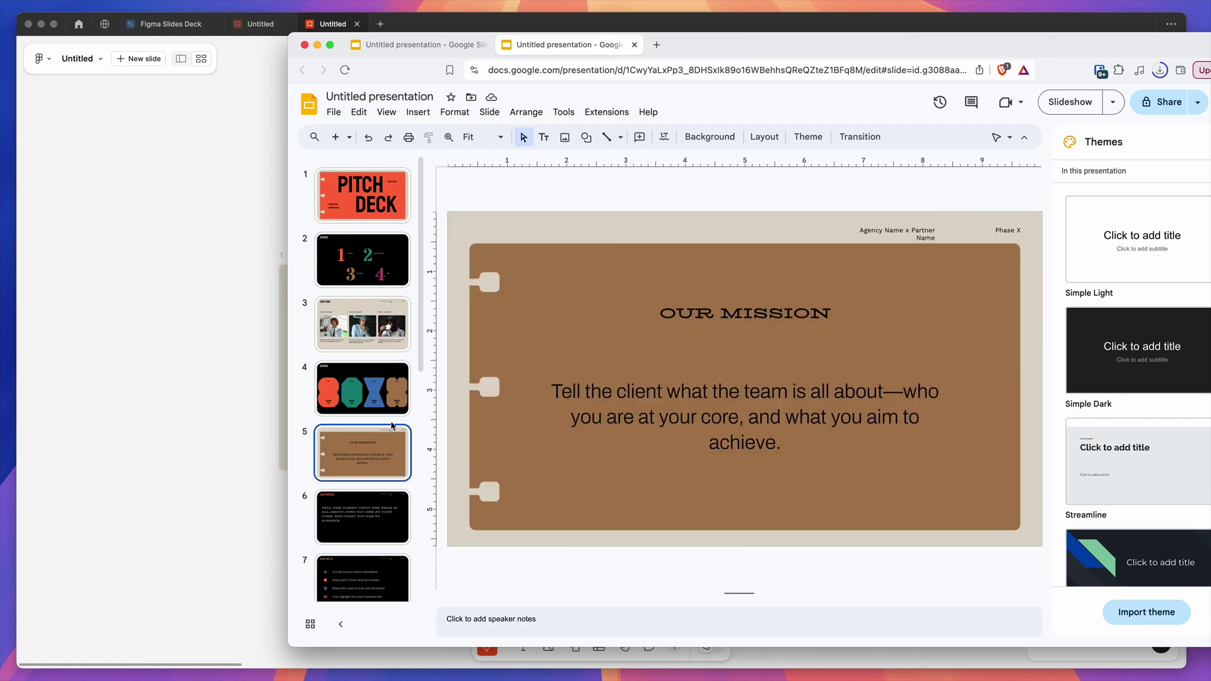